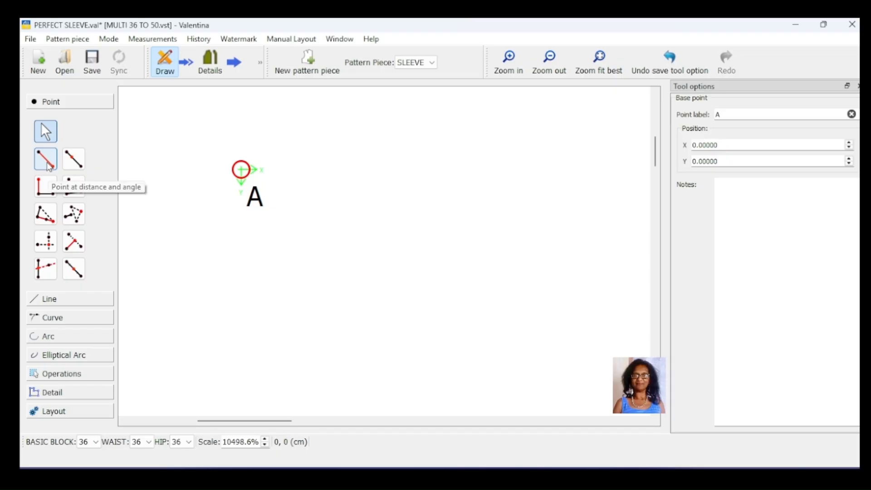
- Create point A1 straight below A at a distance of 20 cm and an angle of 270°
{"action": "left_click", "coordinate": [49, 166]}
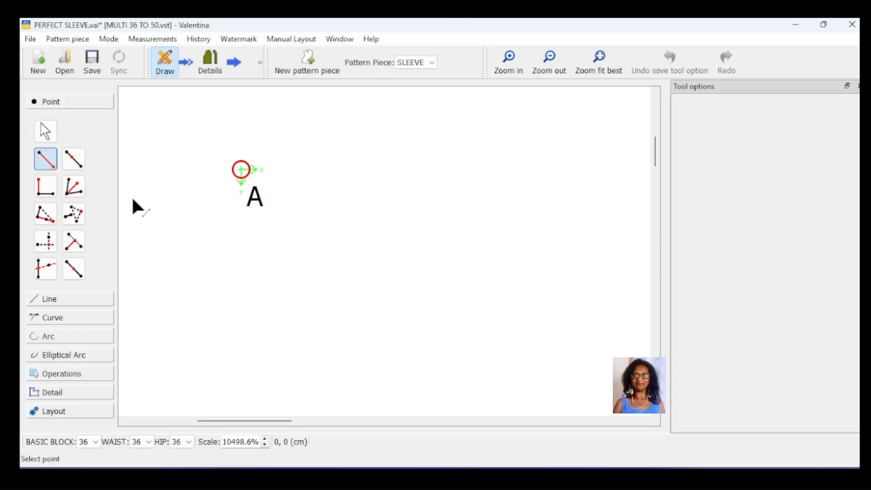
{"action": "left_click", "coordinate": [243, 172]}
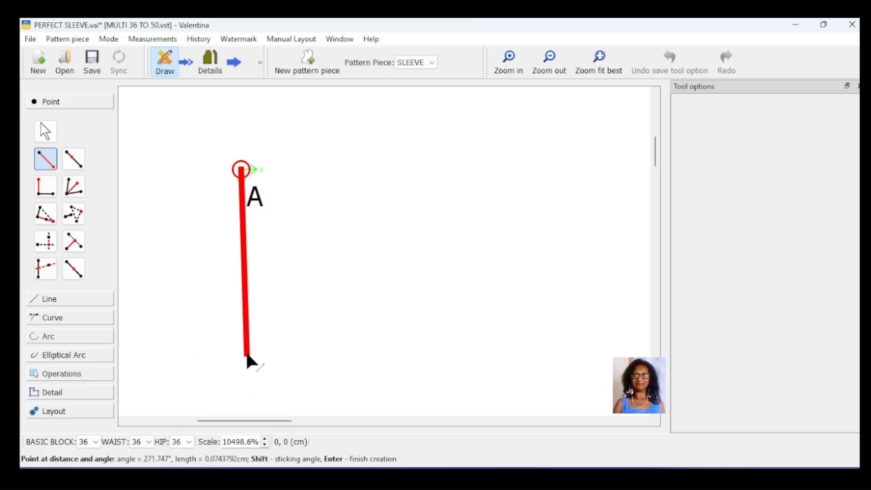
{"action": "left_click", "coordinate": [246, 356]}
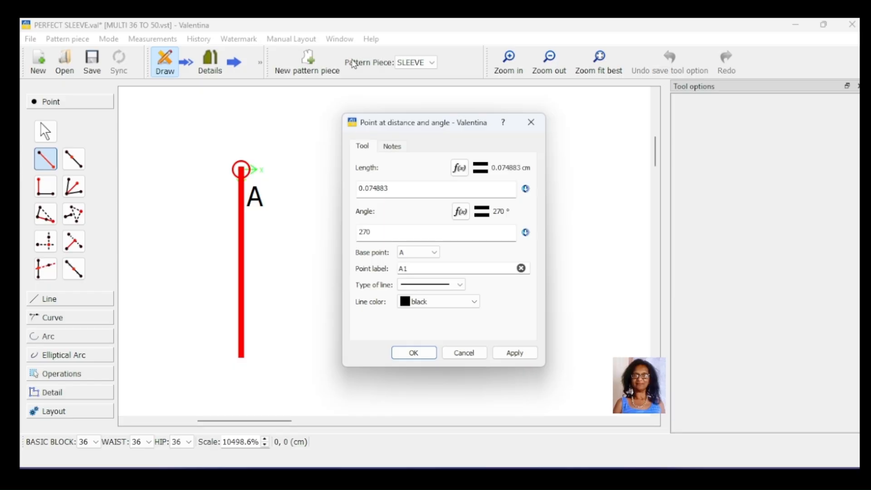
{"action": "left_click", "coordinate": [400, 194]}
{"action": "left_click_drag", "start_coordinate": [343, 192], "coordinate": [331, 185]}
{"action": "type", "text": "20"}
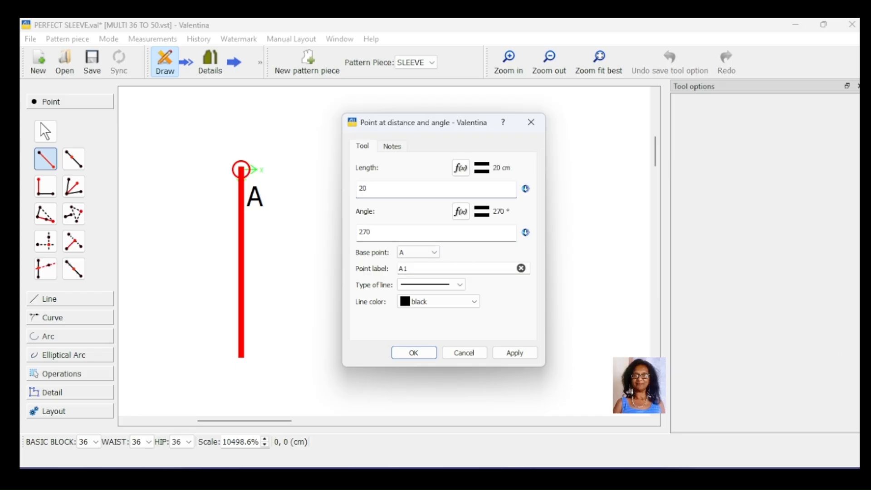
{"action": "left_click", "coordinate": [513, 359]}
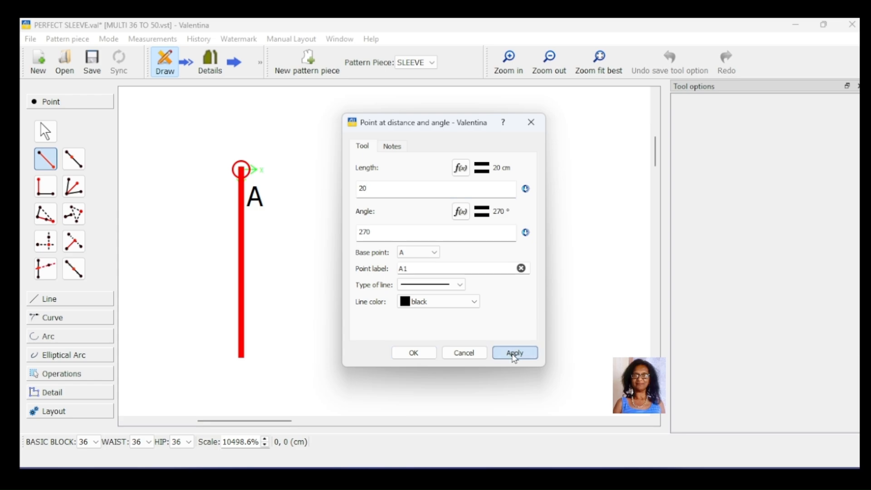
{"action": "left_click", "coordinate": [410, 354]}
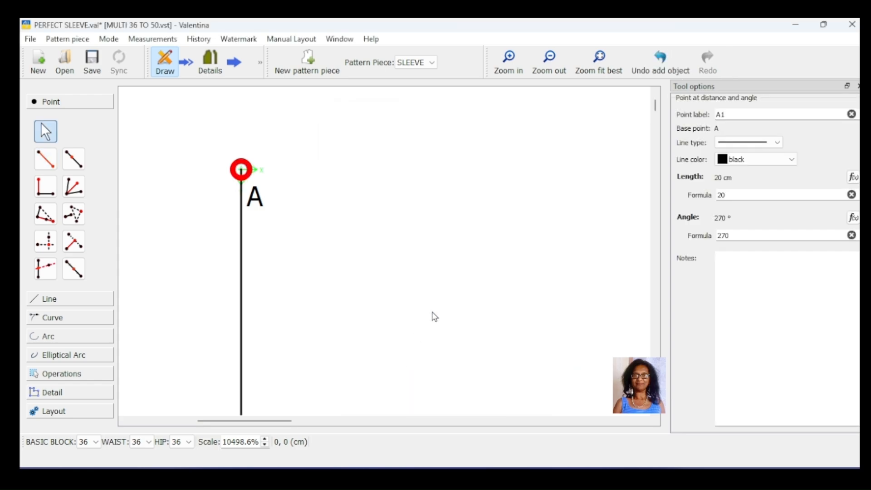
- Add point A2 on line A–A1 at a distance of 92/12+.5 from A
{"action": "left_click", "coordinate": [600, 61]}
{"action": "left_click", "coordinate": [599, 61]}
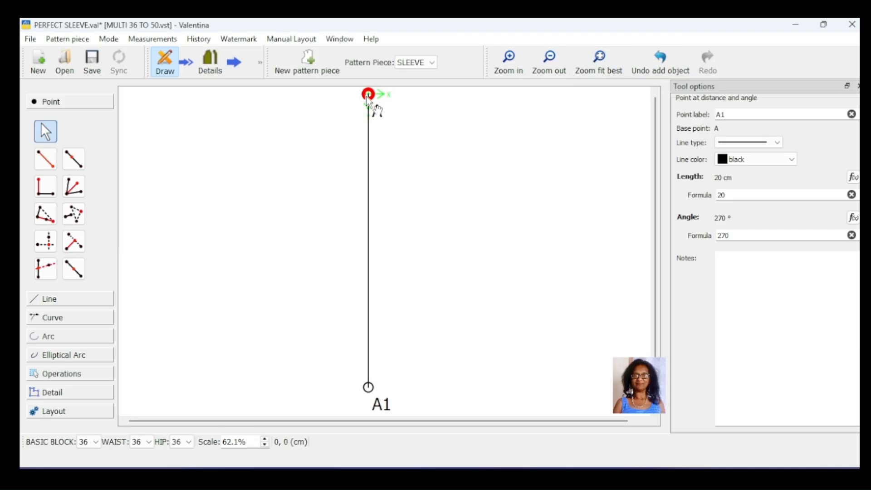
{"action": "left_click_drag", "start_coordinate": [366, 96], "coordinate": [243, 111]}
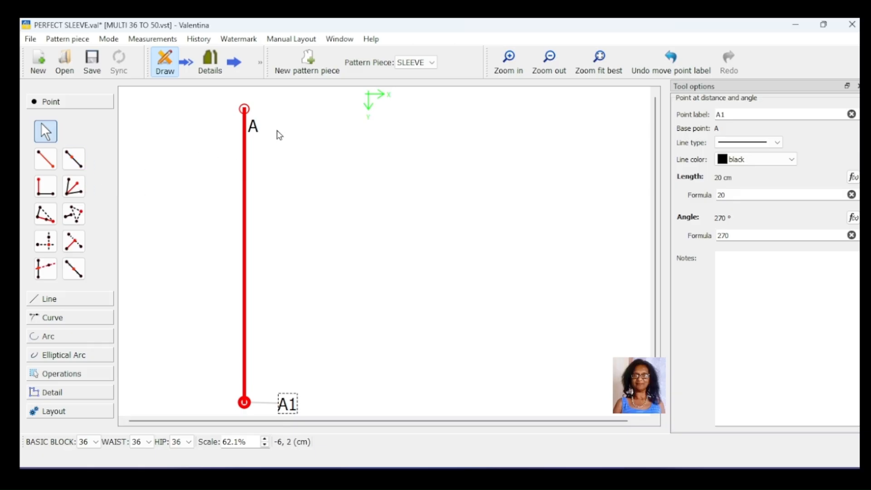
{"action": "left_click", "coordinate": [254, 131]}
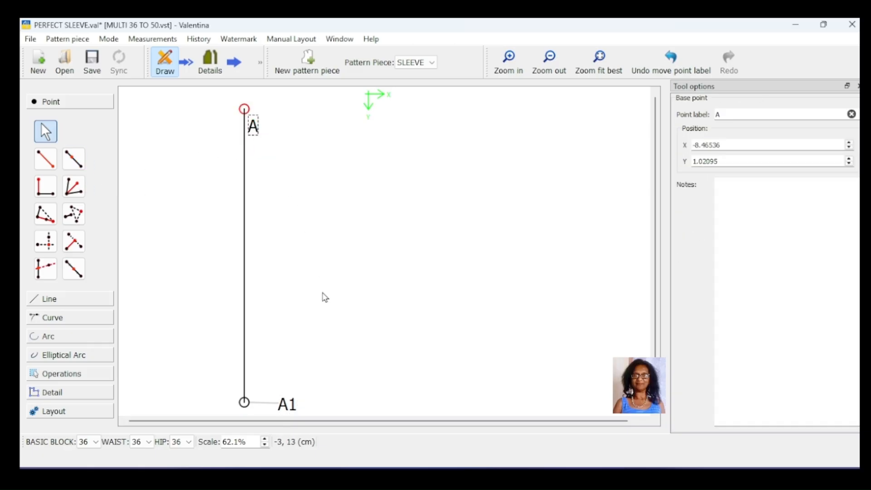
{"action": "left_click", "coordinate": [290, 406]}
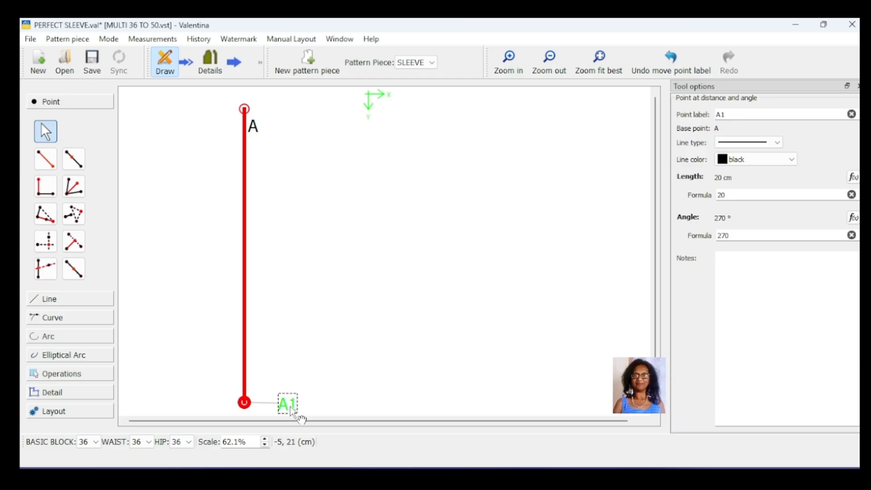
{"action": "key", "text": "alt+l"}
{"action": "left_click", "coordinate": [244, 109]}
{"action": "left_click", "coordinate": [287, 406]}
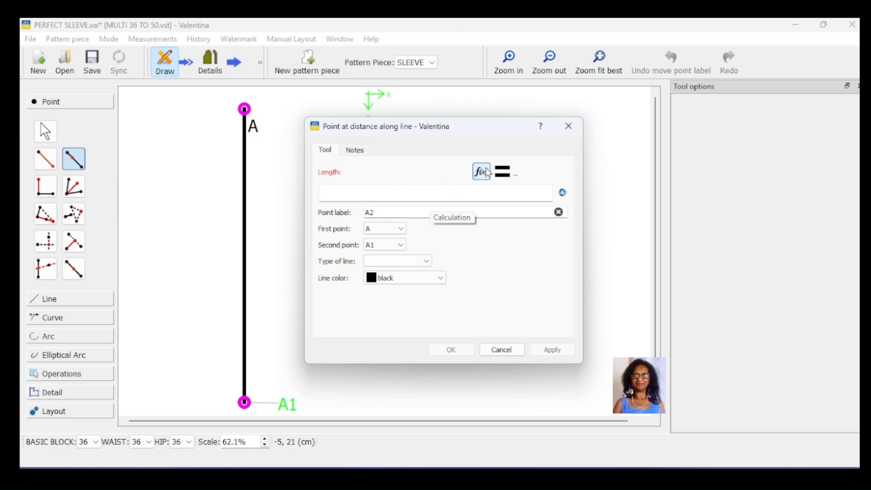
{"action": "left_click", "coordinate": [358, 195]}
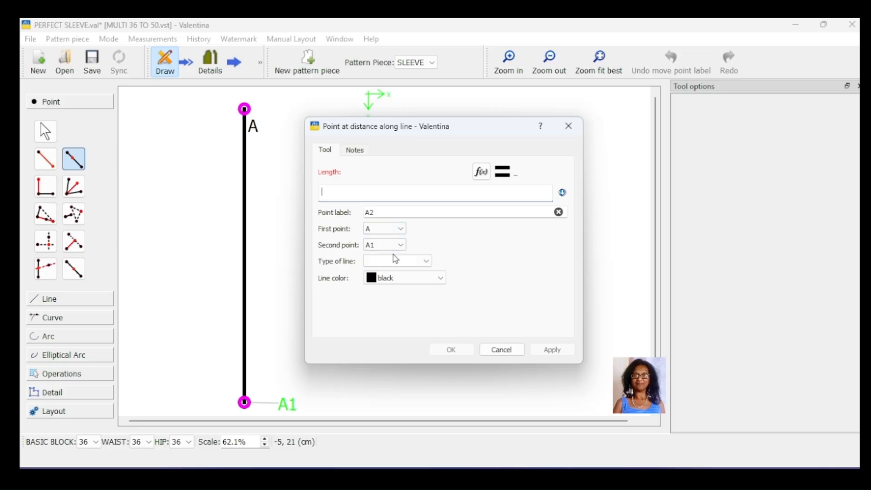
{"action": "type", "text": "92"}
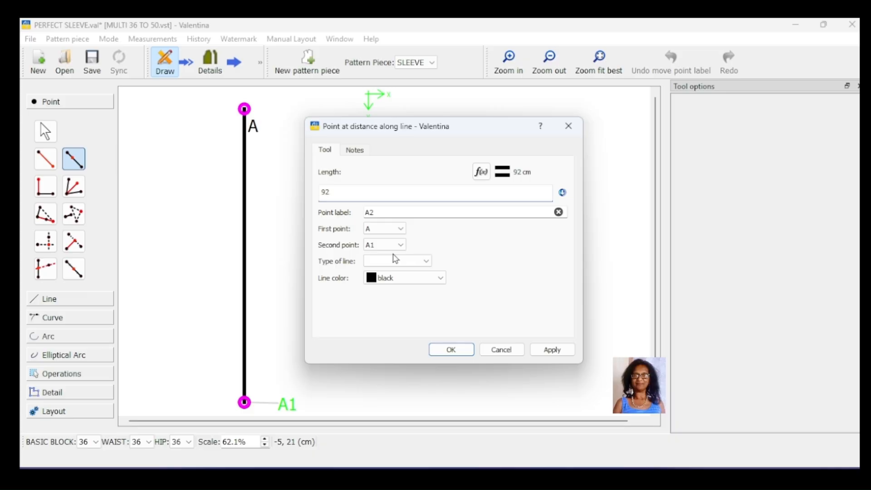
{"action": "type", "text": "/"}
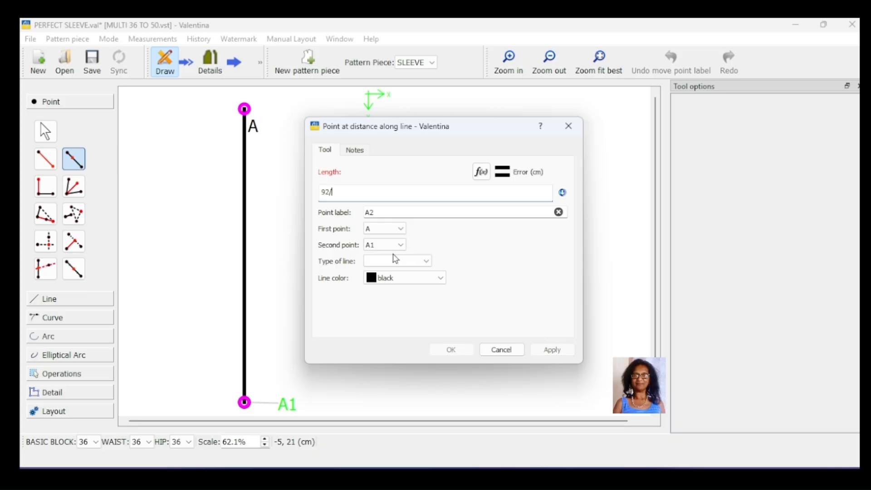
{"action": "type", "text": "12"}
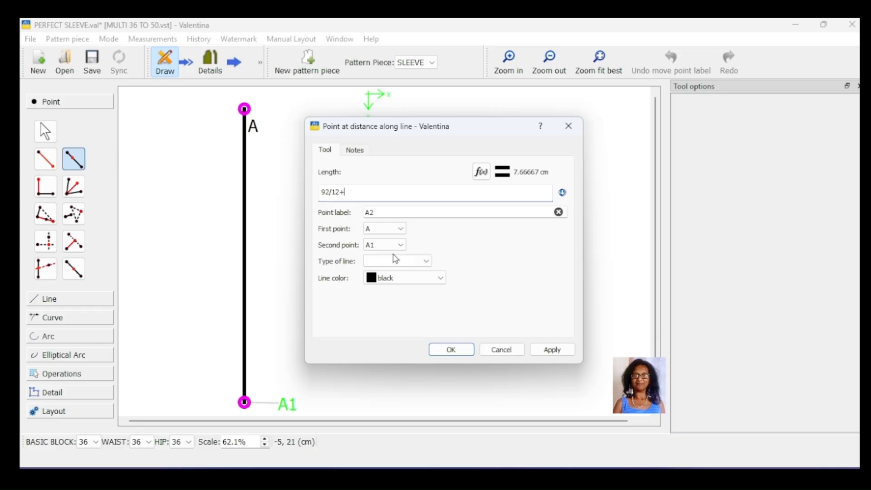
{"action": "type", "text": "+."}
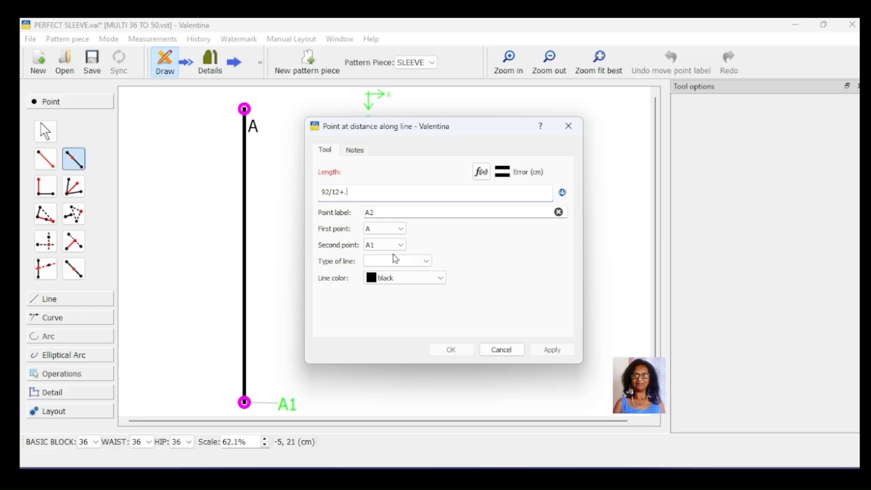
{"action": "type", "text": "5"}
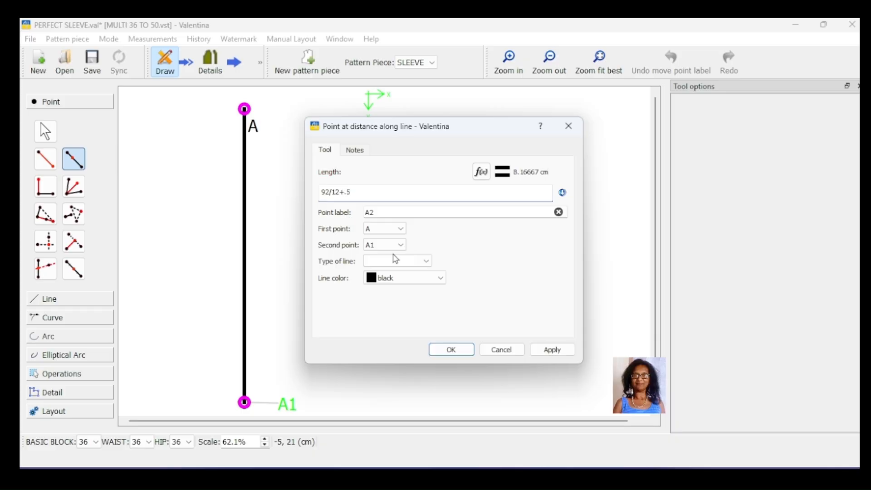
{"action": "left_click", "coordinate": [550, 354]}
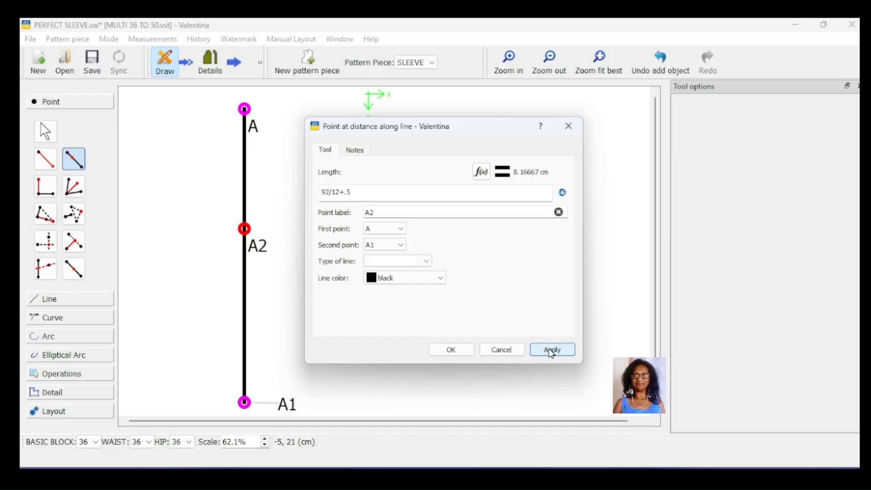
{"action": "left_click", "coordinate": [451, 353]}
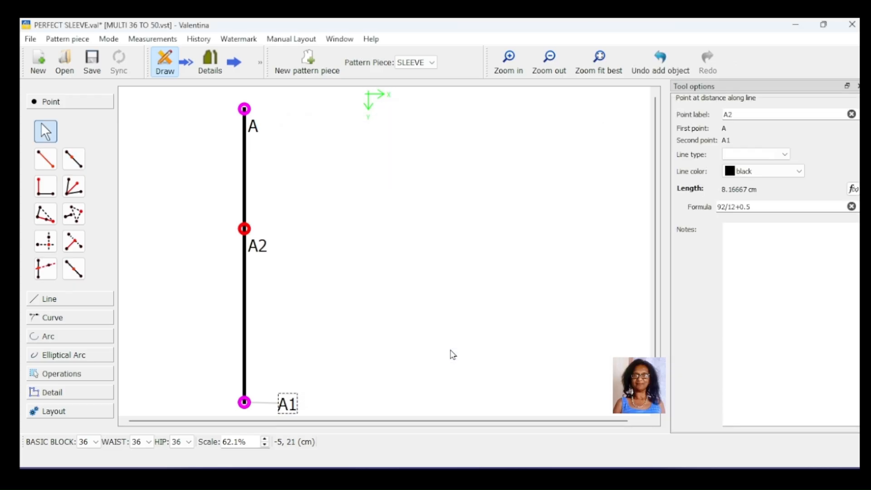
- From A2, create point A3 horizontally at 0° with the length formula @B/6+1.5
{"action": "left_click", "coordinate": [45, 158]}
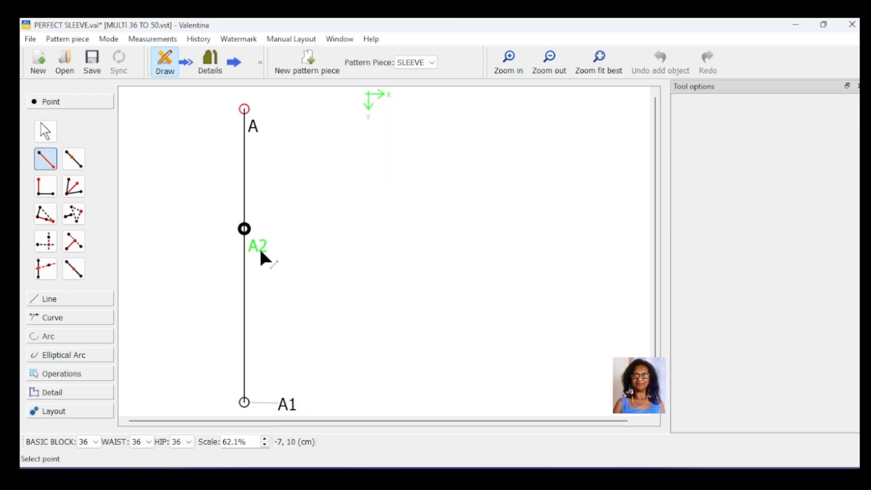
{"action": "left_click_drag", "start_coordinate": [260, 249], "coordinate": [421, 233]}
{"action": "left_click", "coordinate": [244, 228]}
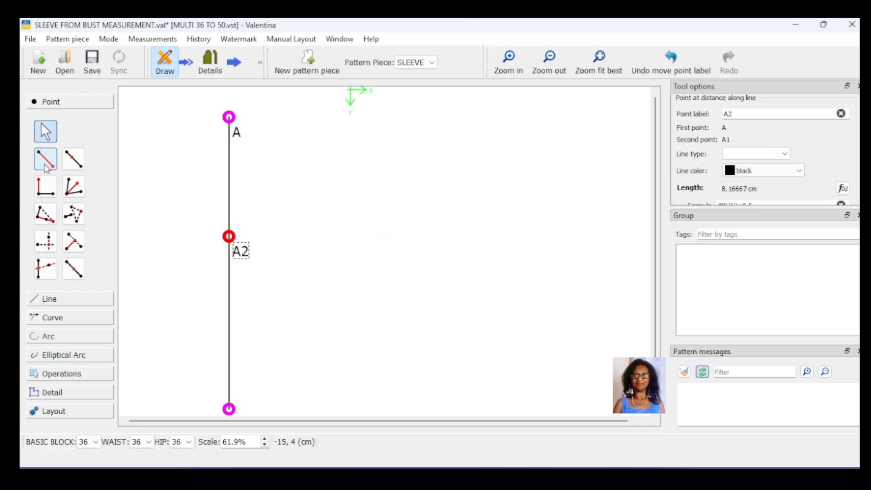
{"action": "left_click", "coordinate": [46, 164]}
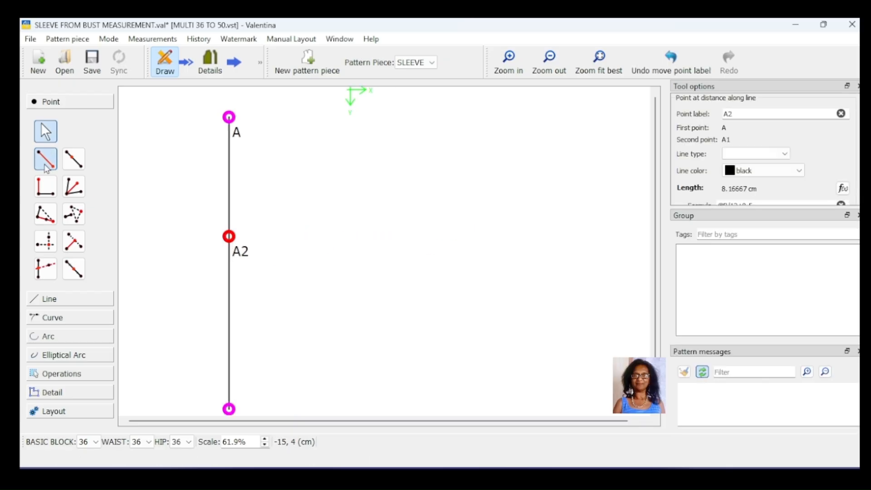
{"action": "left_click", "coordinate": [234, 253]}
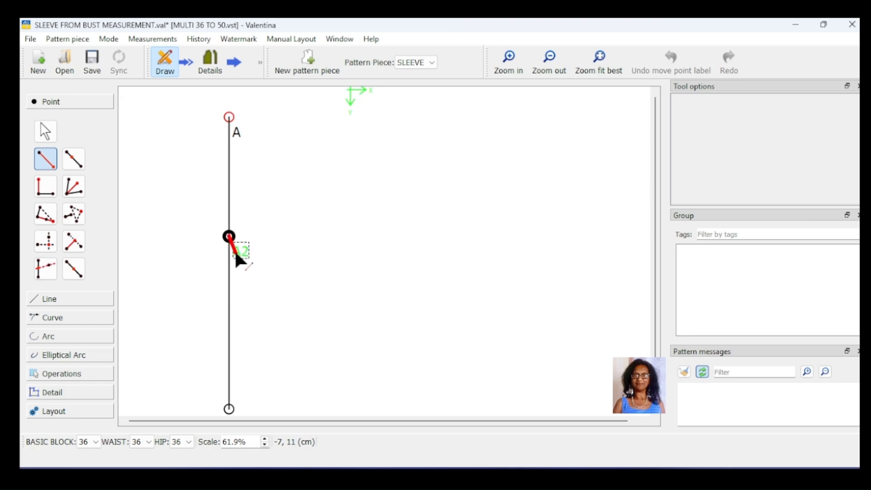
{"action": "left_click", "coordinate": [474, 236]}
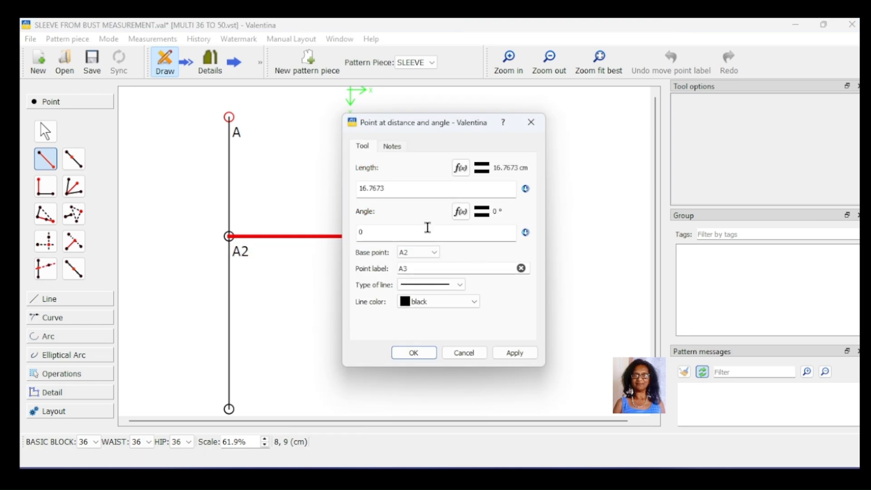
{"action": "left_click", "coordinate": [461, 168]}
{"action": "double_click", "coordinate": [410, 306]}
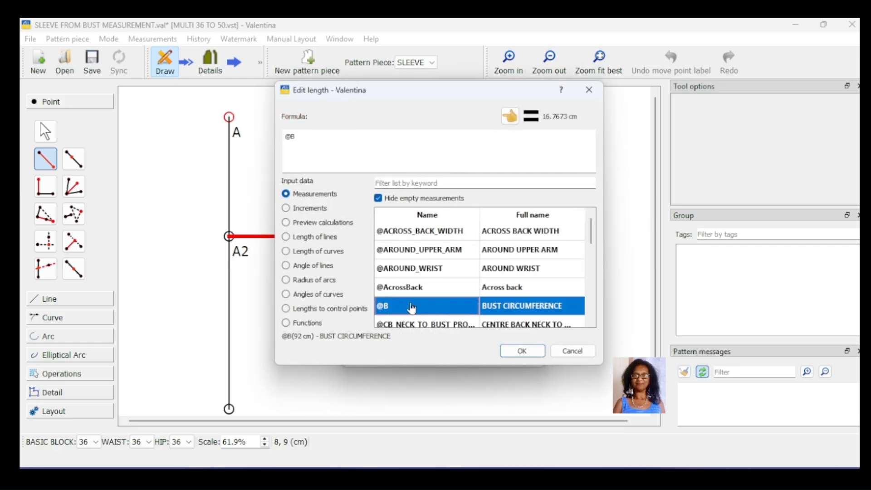
{"action": "left_click", "coordinate": [307, 142]}
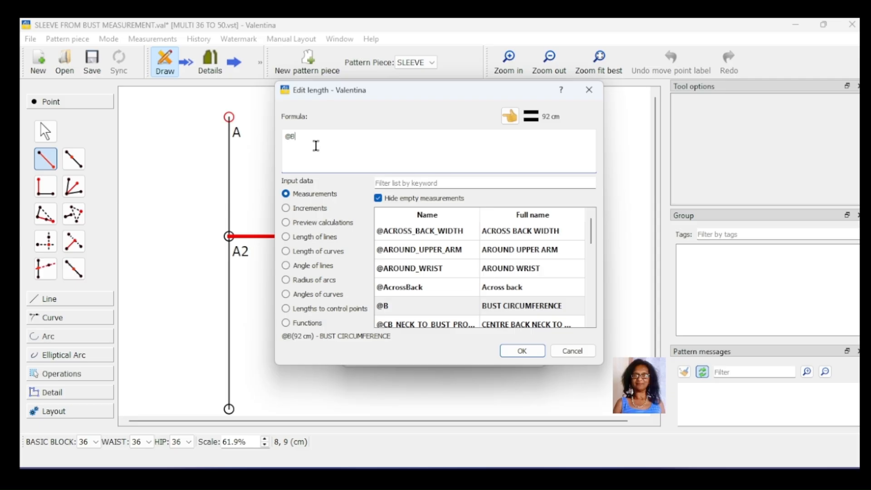
{"action": "type", "text": "/"}
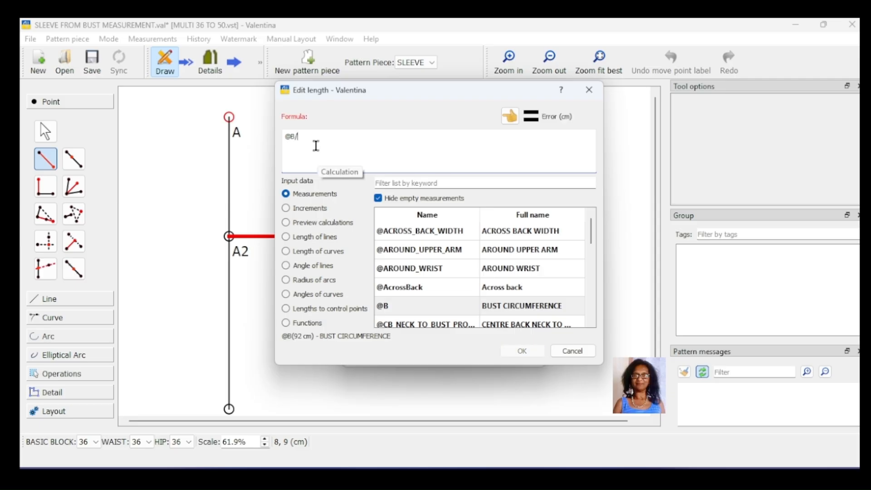
{"action": "type", "text": "6+1.5"}
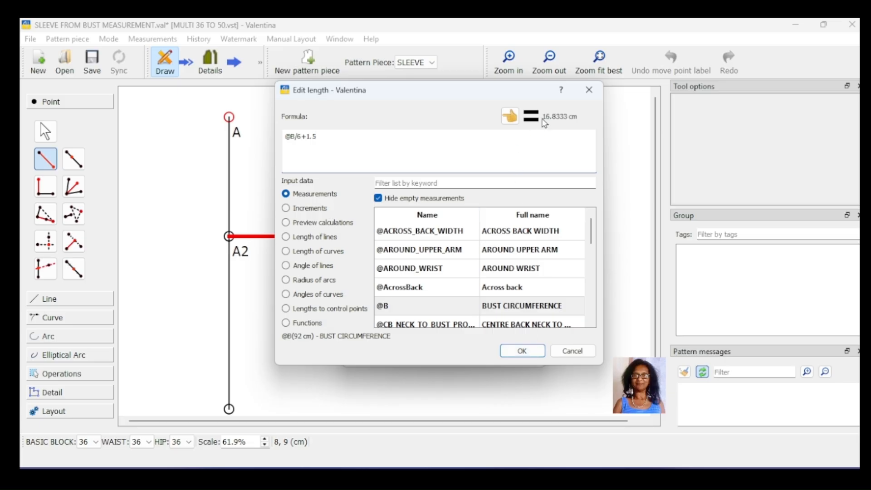
{"action": "left_click", "coordinate": [522, 351]}
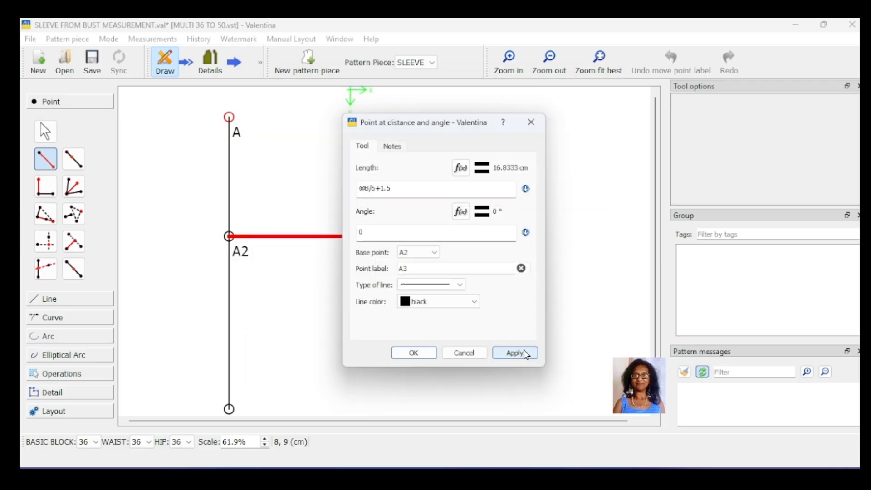
{"action": "left_click", "coordinate": [521, 357]}
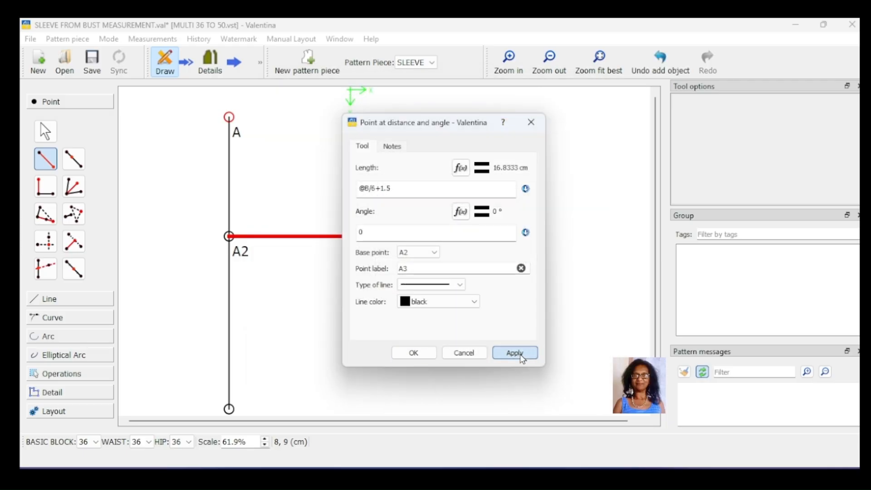
{"action": "left_click", "coordinate": [466, 354]}
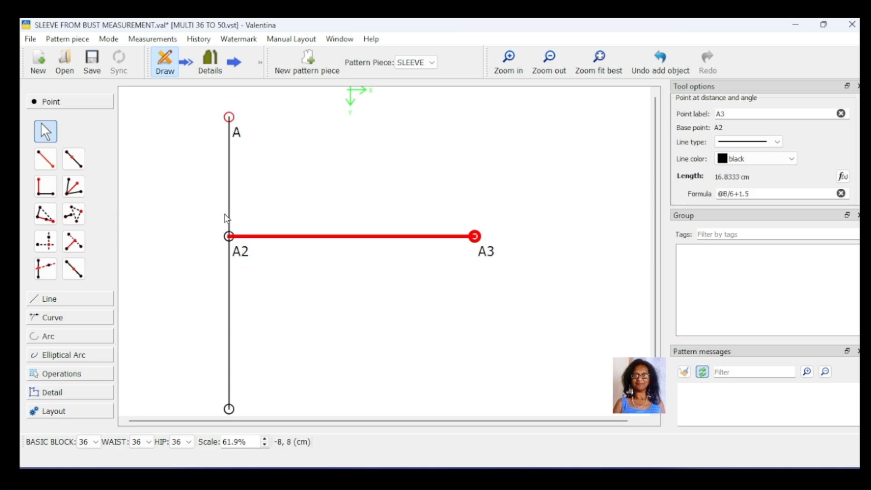
- Draw a straight line connecting point A3 to point A
{"action": "left_click", "coordinate": [73, 300]}
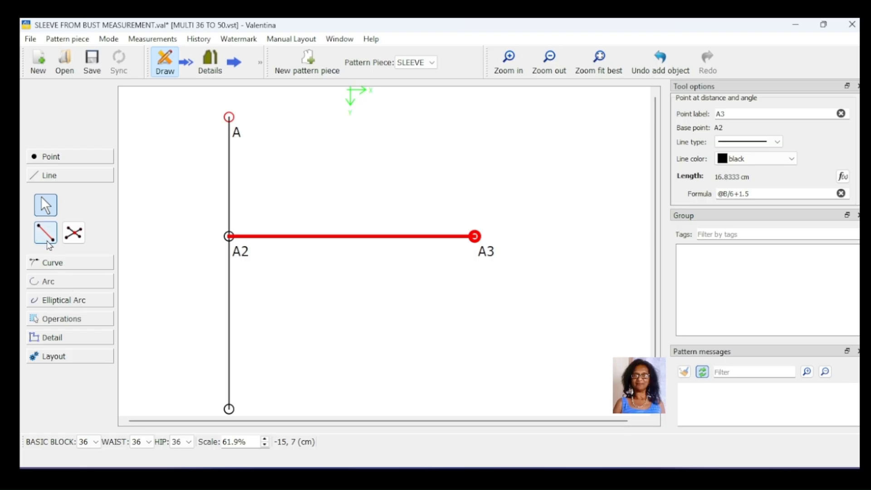
{"action": "left_click", "coordinate": [41, 233]}
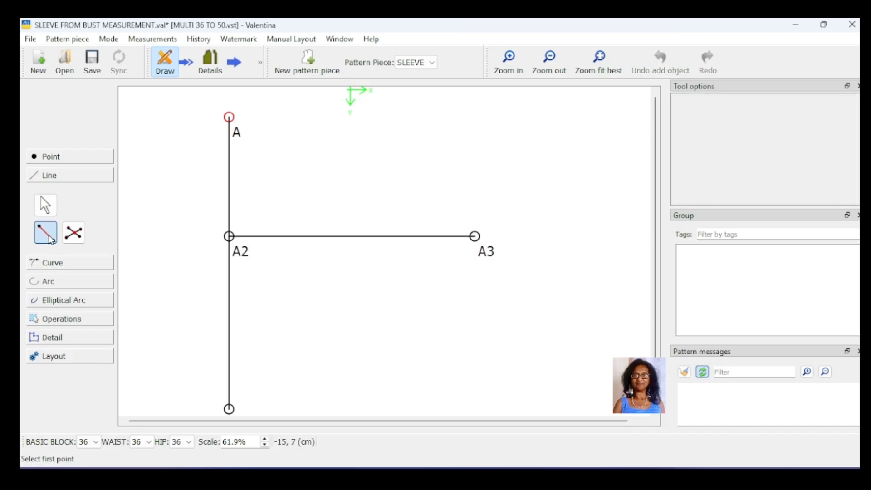
{"action": "left_click", "coordinate": [486, 249]}
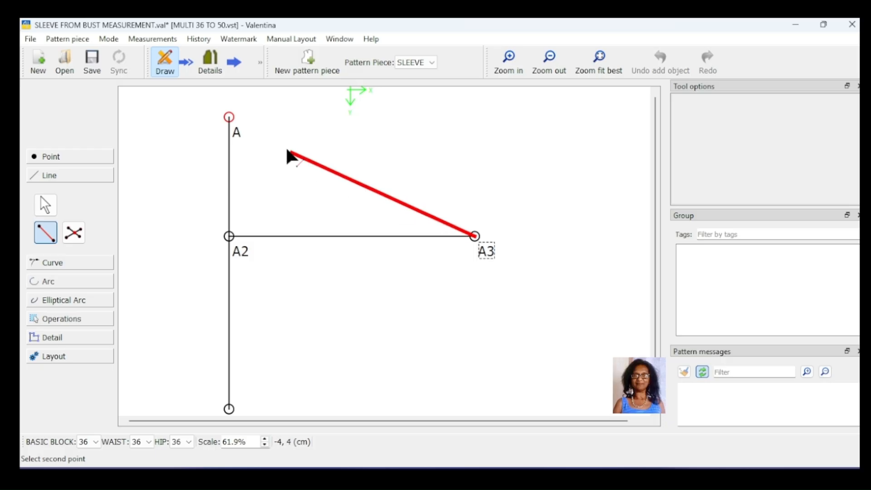
{"action": "left_click", "coordinate": [229, 117]}
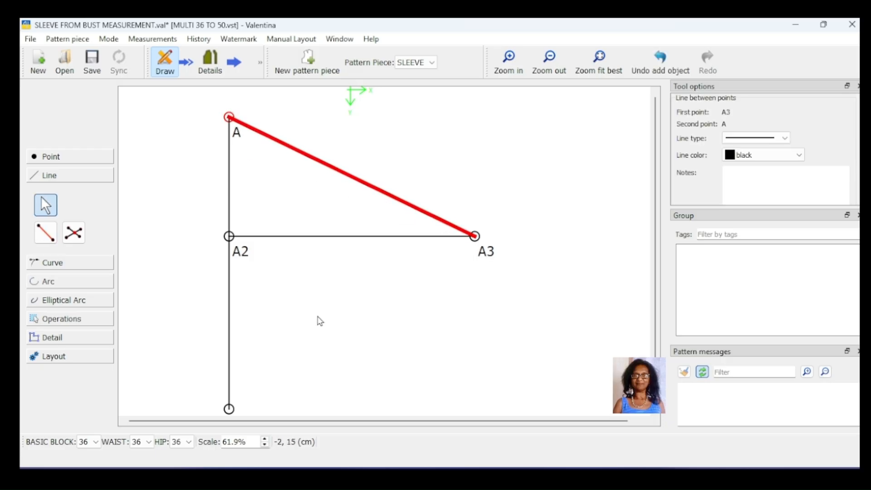
- Create point A4 on line A–A3 at a distance of Line_A3_A/3 from A, and reposition its label
{"action": "left_click", "coordinate": [69, 156]}
{"action": "key", "text": "ctrl+z"}
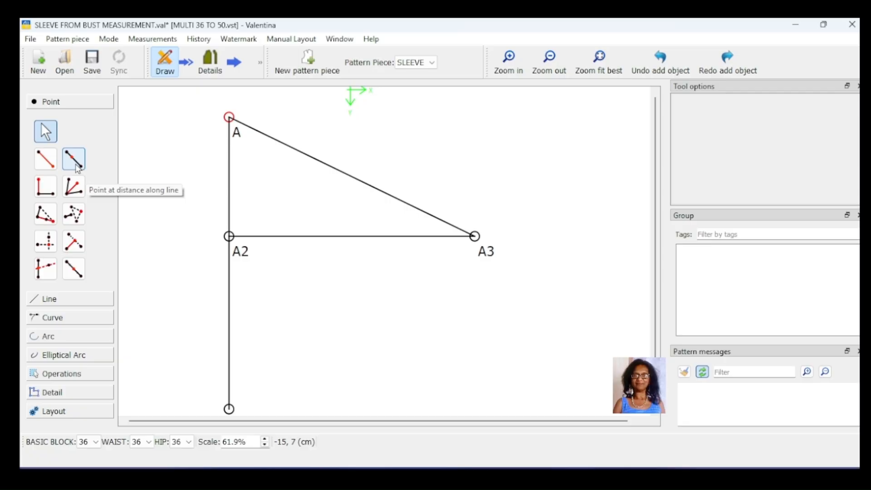
{"action": "left_click", "coordinate": [76, 166]}
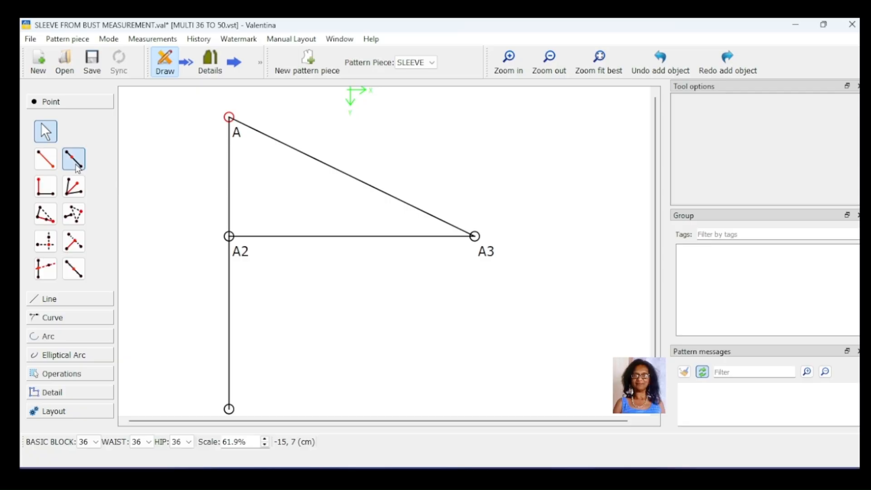
{"action": "left_click", "coordinate": [236, 132]}
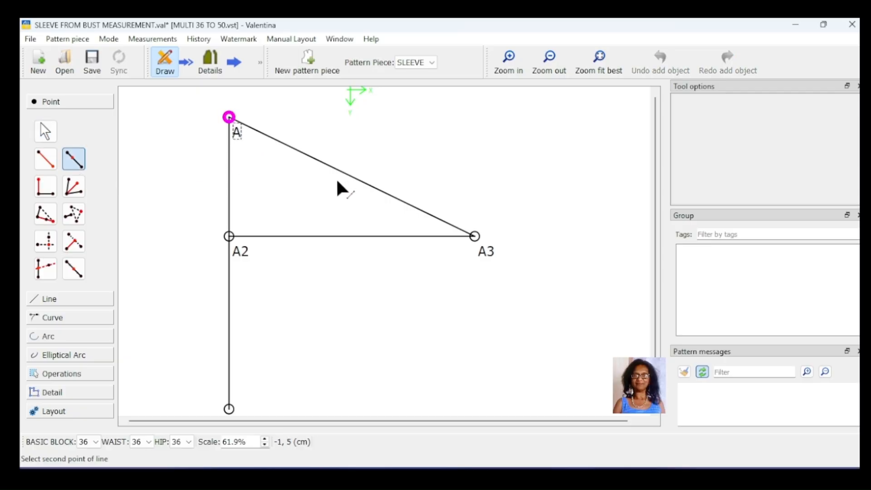
{"action": "left_click", "coordinate": [476, 242]}
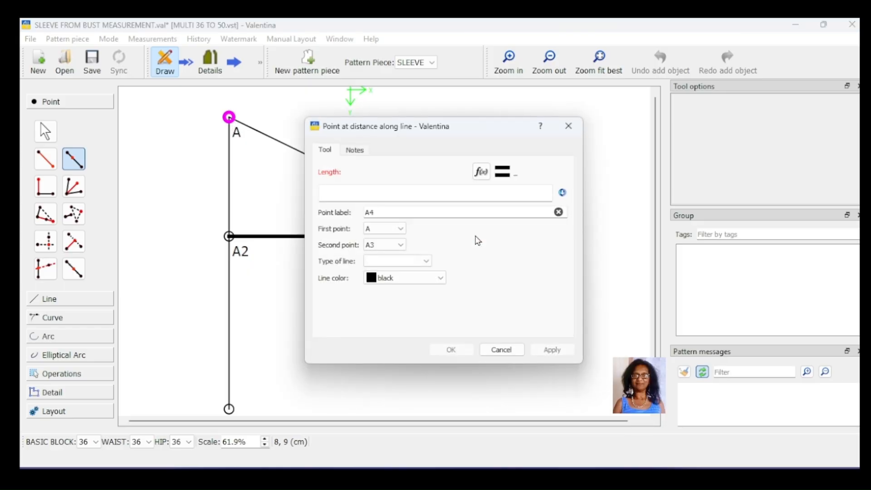
{"action": "left_click", "coordinate": [476, 177]}
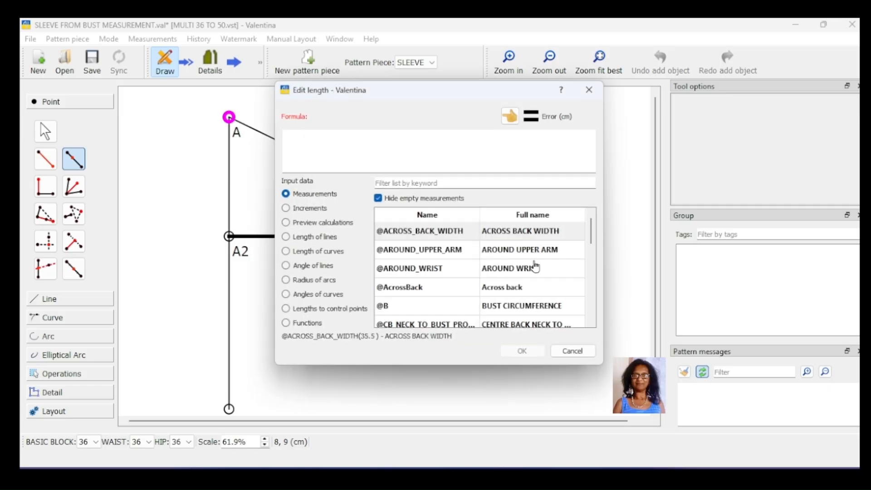
{"action": "left_click", "coordinate": [329, 241]}
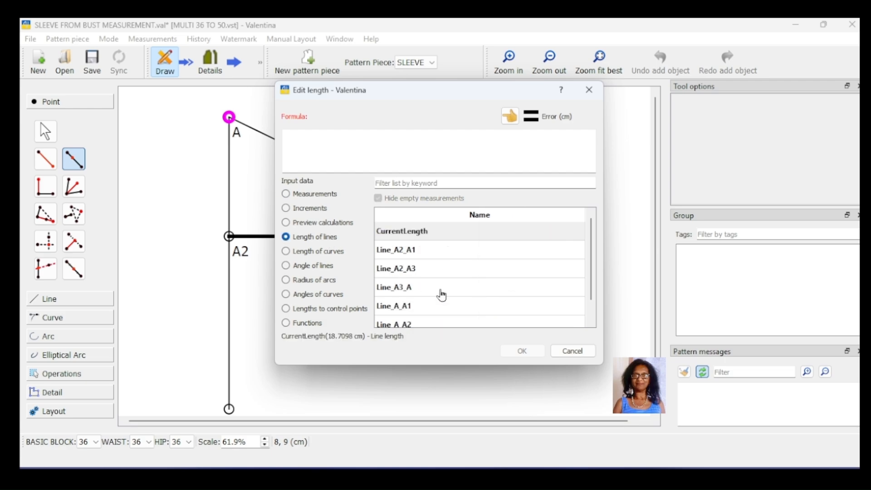
{"action": "double_click", "coordinate": [415, 290]}
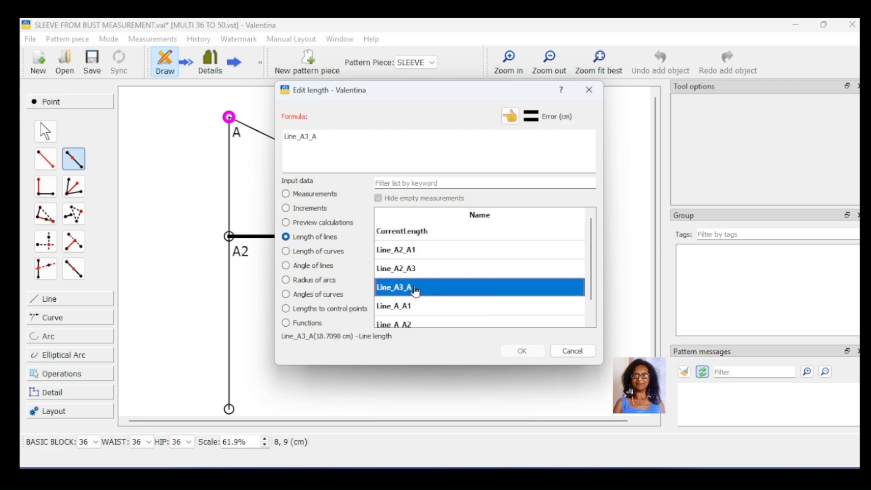
{"action": "left_click", "coordinate": [335, 134]}
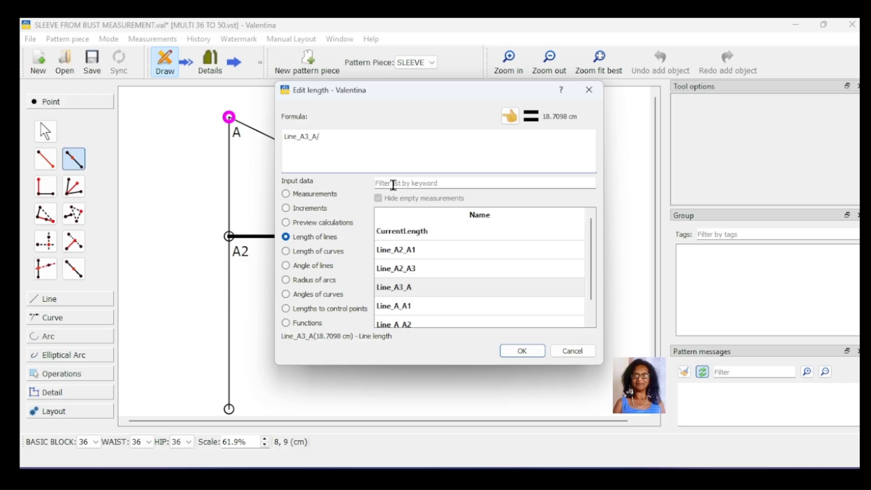
{"action": "type", "text": "3"}
{"action": "left_click", "coordinate": [522, 351]}
{"action": "left_click", "coordinate": [762, 354]}
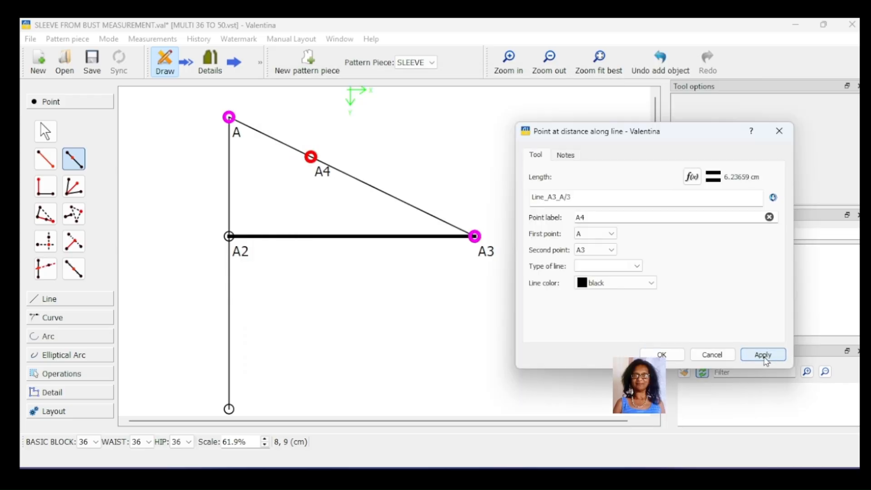
{"action": "left_click", "coordinate": [662, 354]}
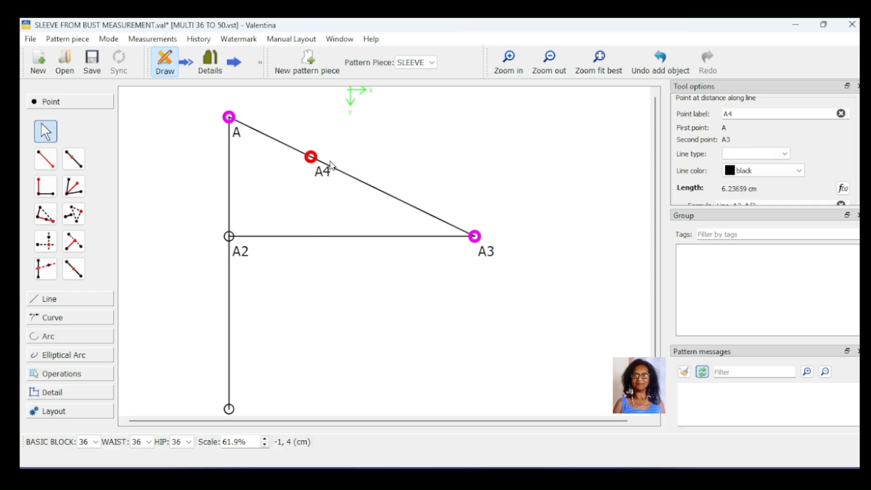
{"action": "left_click_drag", "start_coordinate": [319, 179], "coordinate": [299, 180]}
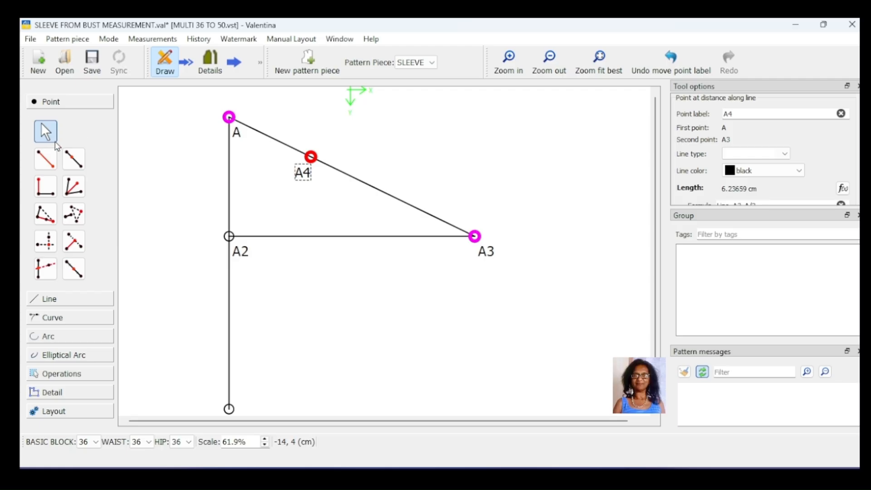
- Create point A5 on line A4–A3 at a distance of Line_A4_A3/2 from A4, and reposition its label
{"action": "left_click", "coordinate": [74, 159]}
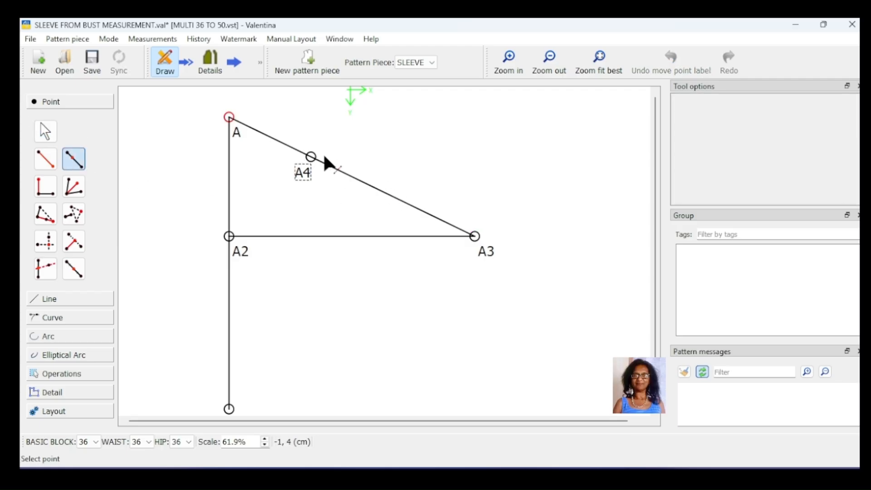
{"action": "left_click", "coordinate": [312, 159]}
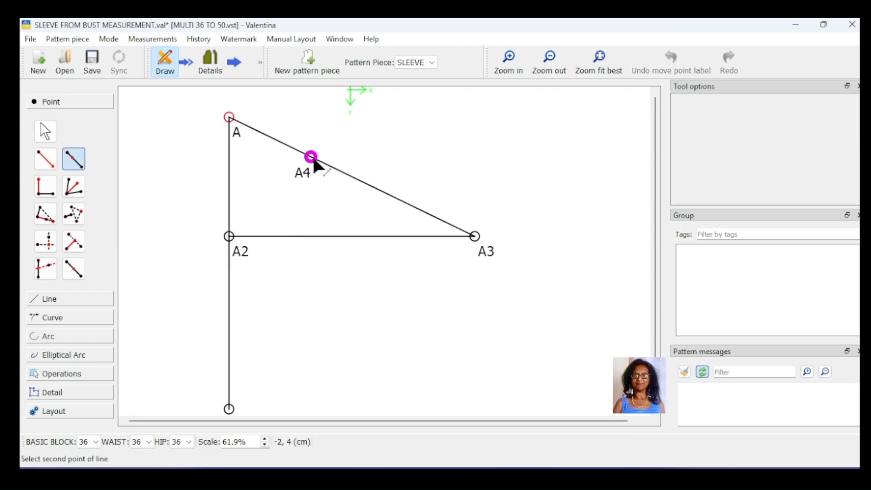
{"action": "left_click", "coordinate": [475, 237]}
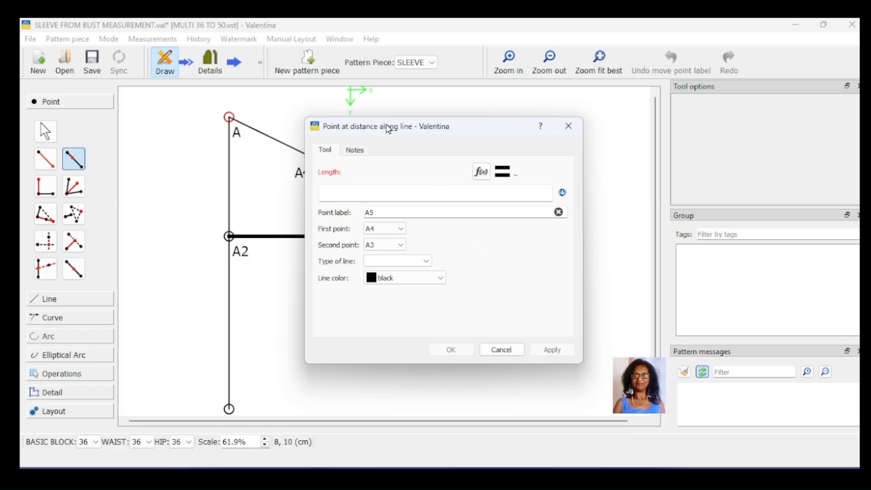
{"action": "left_click_drag", "start_coordinate": [389, 130], "coordinate": [622, 113]}
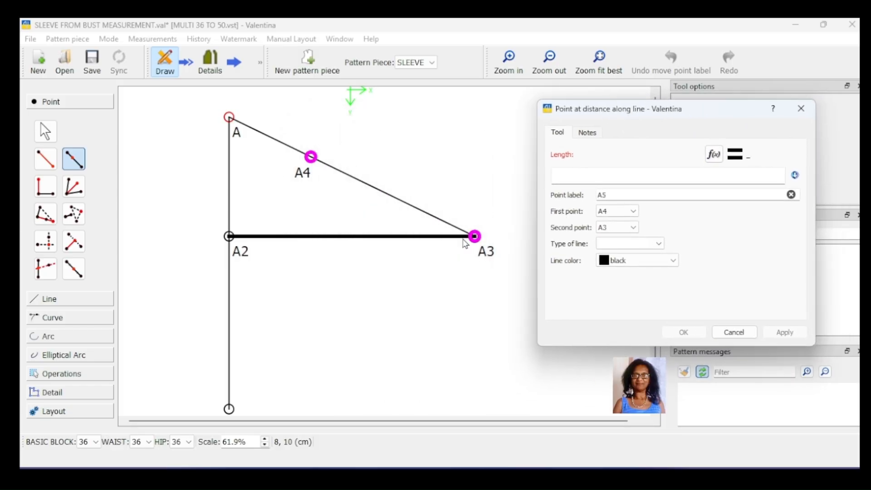
{"action": "left_click", "coordinate": [714, 154]}
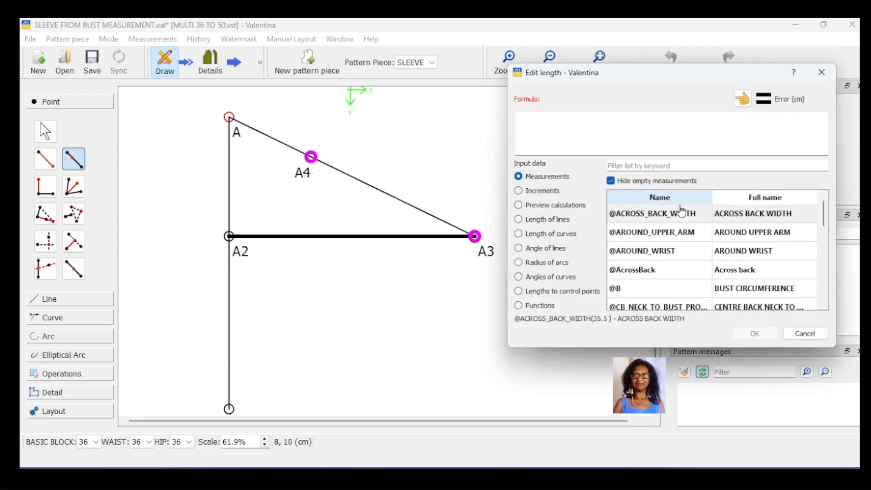
{"action": "left_click", "coordinate": [544, 220]}
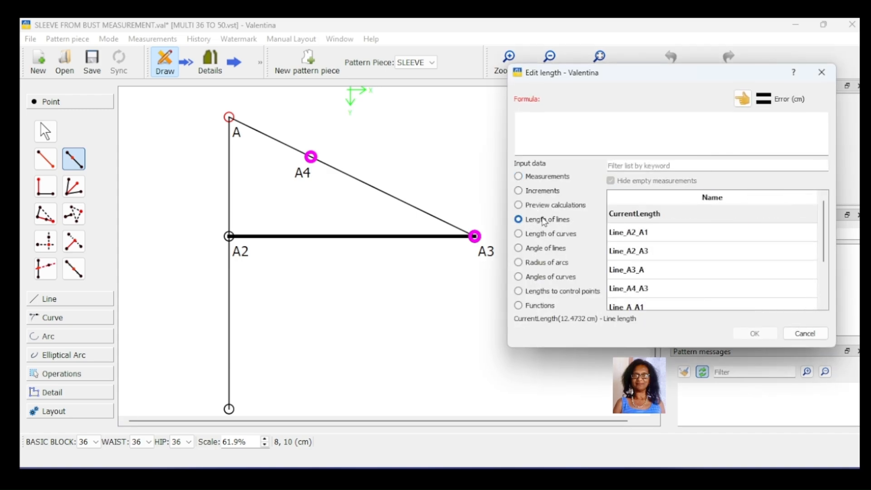
{"action": "double_click", "coordinate": [692, 289]}
{"action": "left_click", "coordinate": [573, 127]}
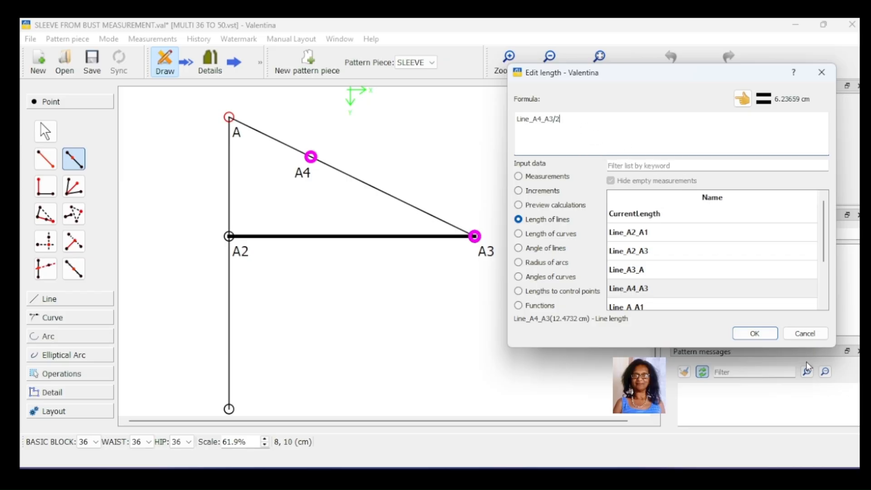
{"action": "left_click", "coordinate": [770, 333]}
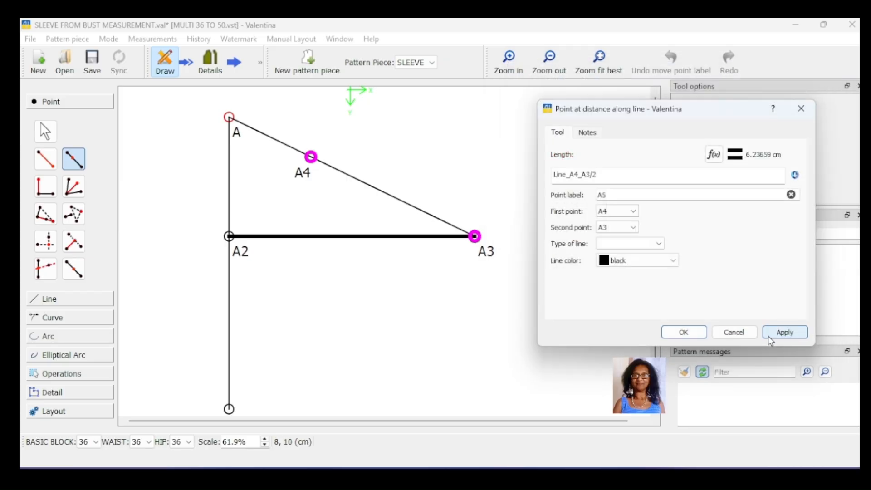
{"action": "left_click", "coordinate": [777, 334]}
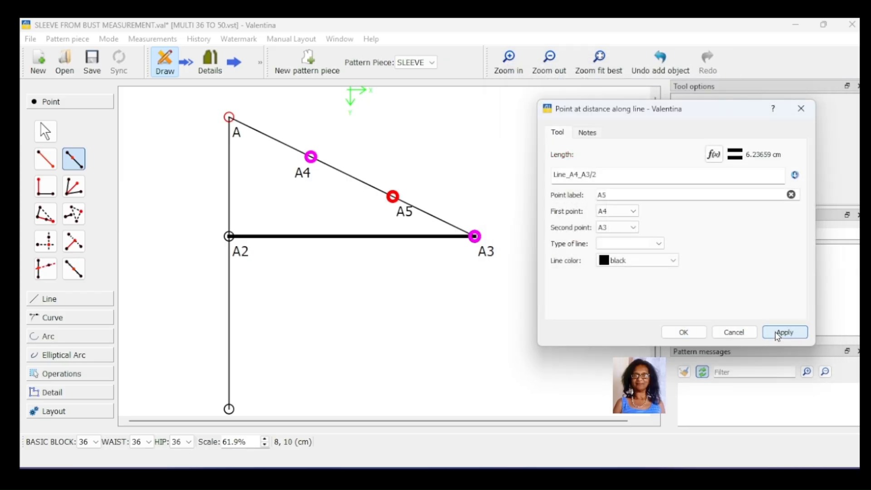
{"action": "left_click", "coordinate": [681, 333]}
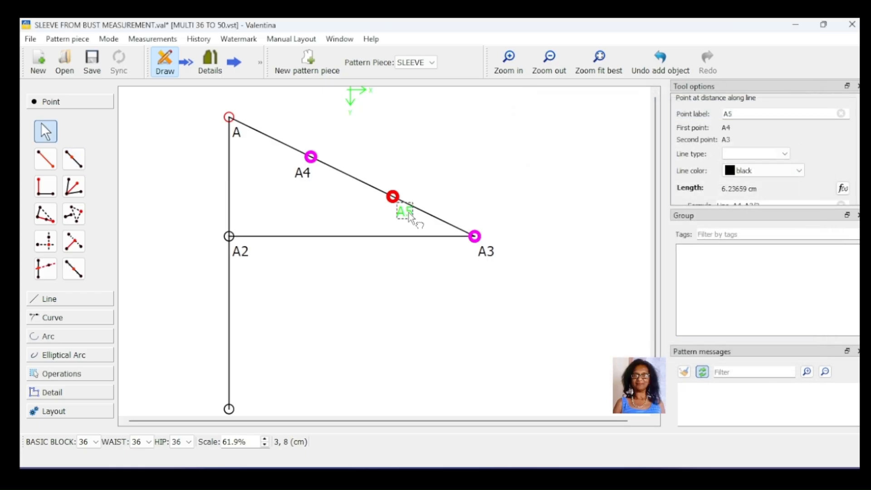
{"action": "left_click_drag", "start_coordinate": [408, 213], "coordinate": [373, 221]}
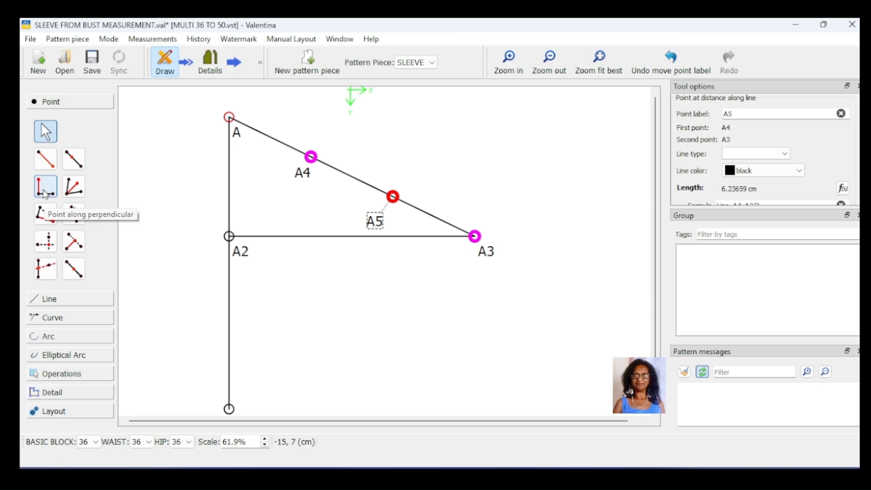
- Create point A6 perpendicular to line A4–A3 at A4, 1 cm out from the line
{"action": "left_click", "coordinate": [45, 188]}
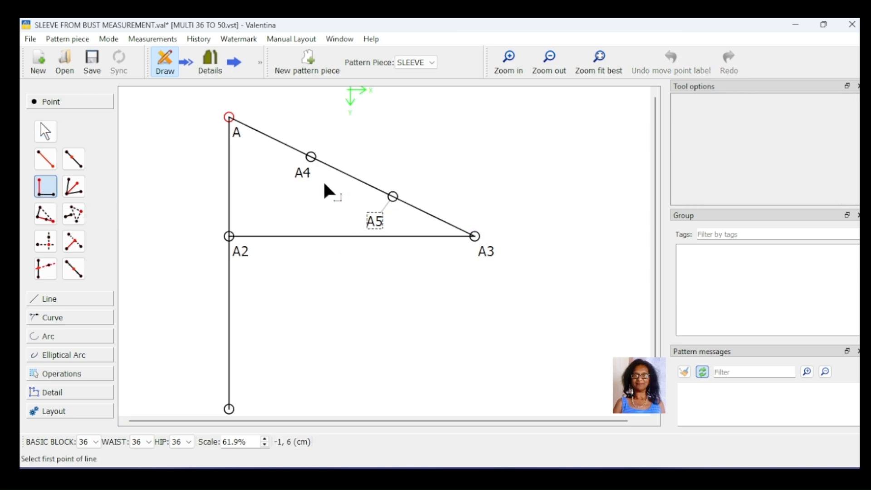
{"action": "left_click", "coordinate": [304, 178]}
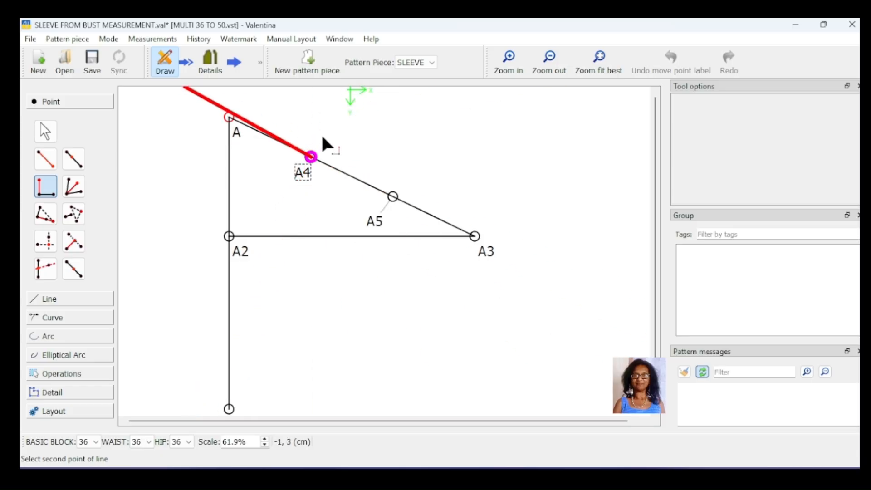
{"action": "left_click", "coordinate": [486, 255]}
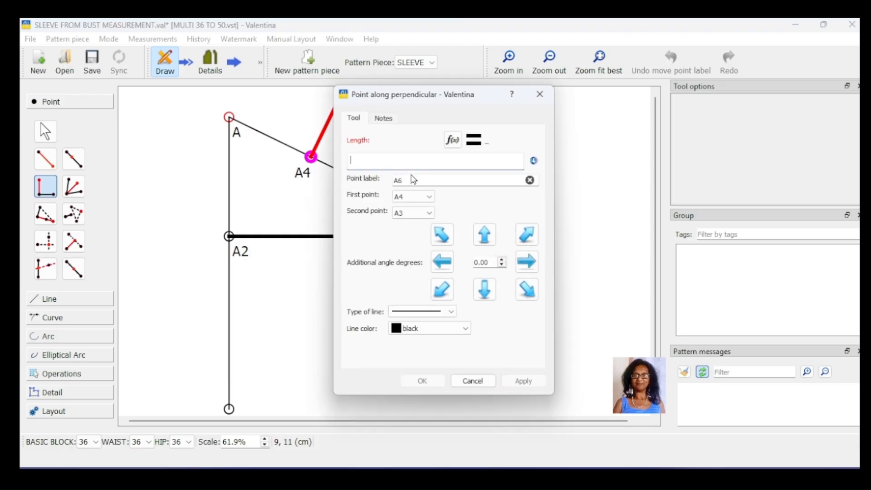
{"action": "type", "text": "1"}
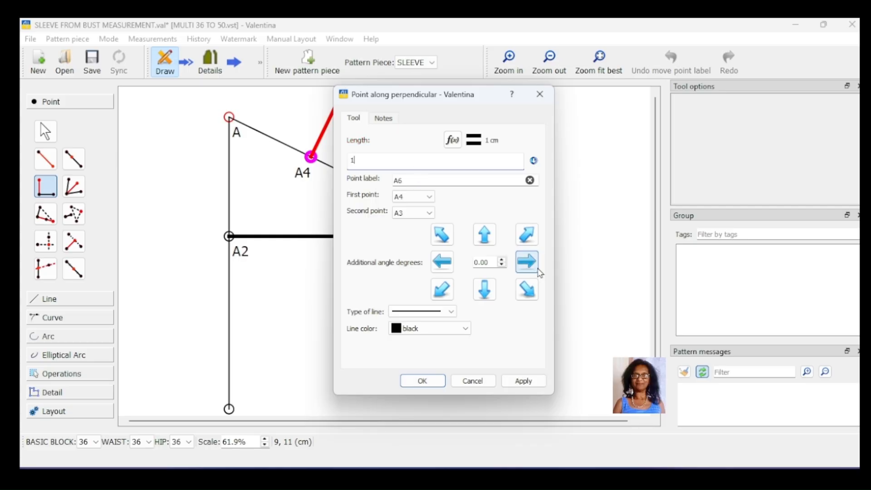
{"action": "left_click", "coordinate": [535, 385]}
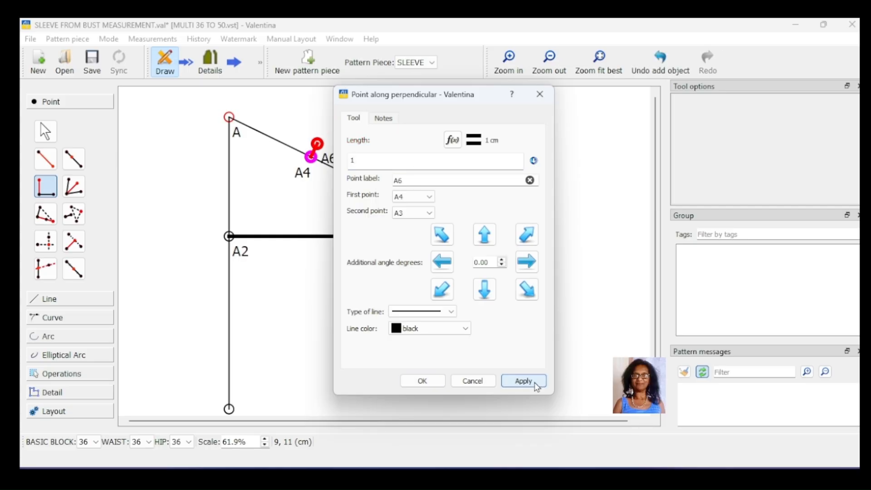
{"action": "left_click", "coordinate": [424, 381]}
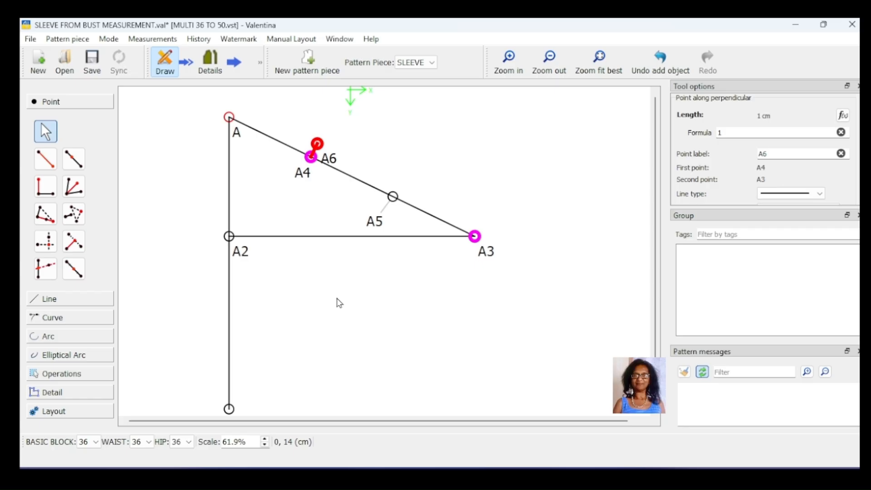
- Create point A7 perpendicular to line A5–A at A5, at a length of 0.5 cm
{"action": "key", "text": "ctrl+l"}
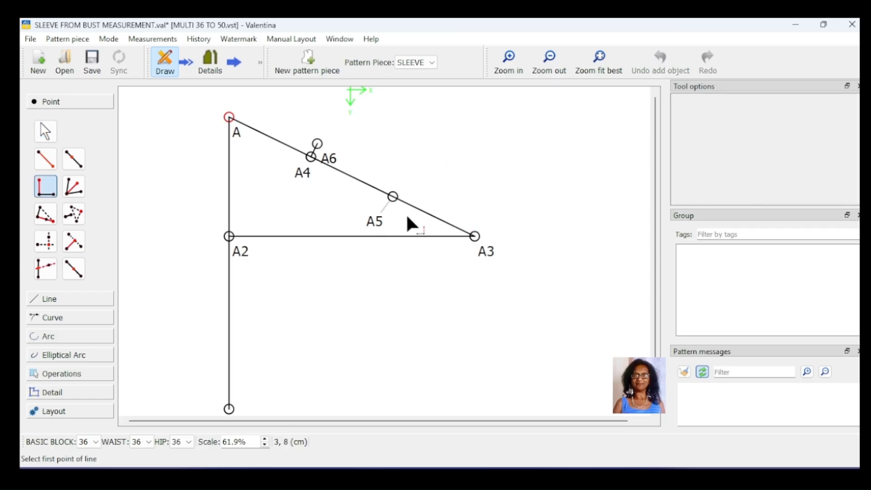
{"action": "left_click", "coordinate": [393, 198]}
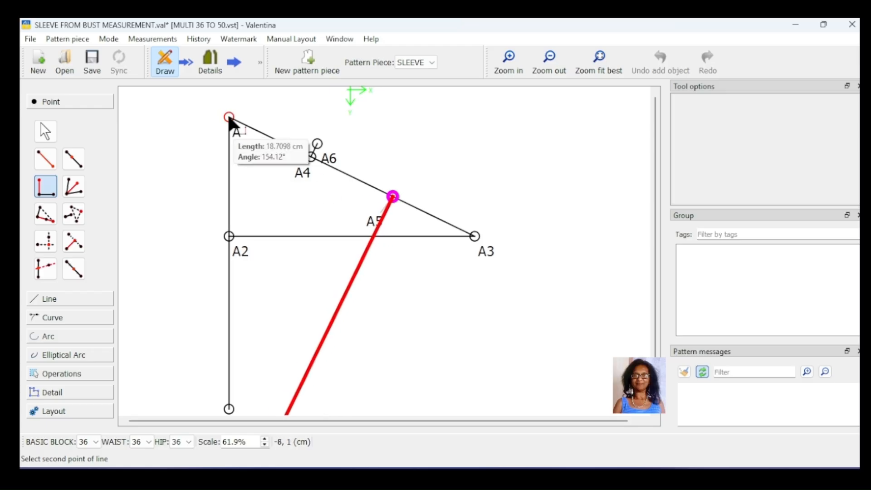
{"action": "left_click", "coordinate": [229, 117]}
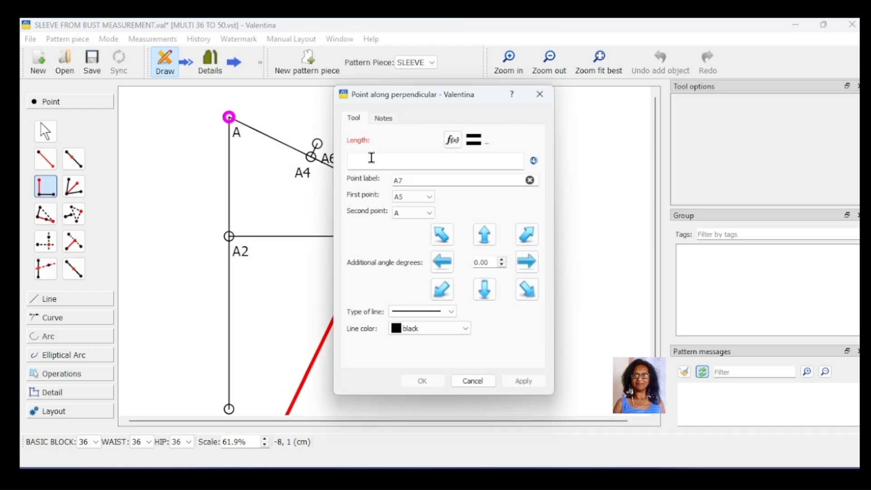
{"action": "left_click_drag", "start_coordinate": [408, 104], "coordinate": [517, 90]}
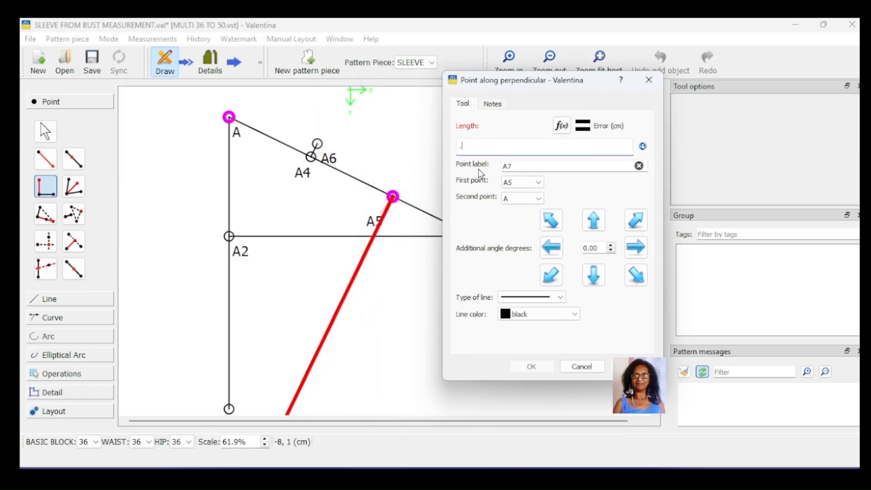
{"action": "type", "text": ".8"}
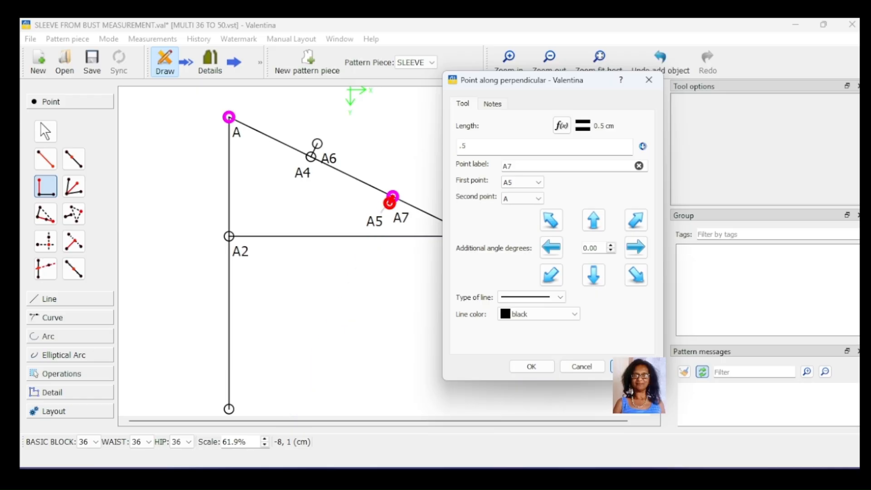
{"action": "left_click", "coordinate": [528, 368]}
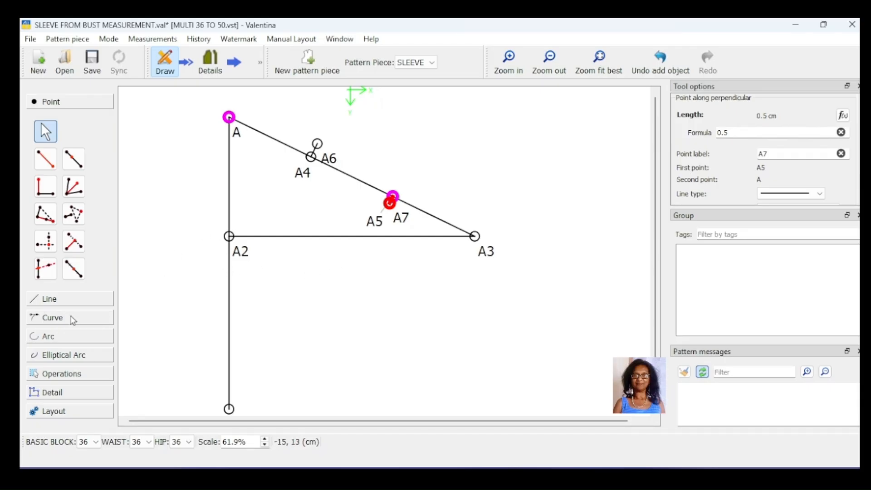
{"action": "left_click", "coordinate": [73, 320]}
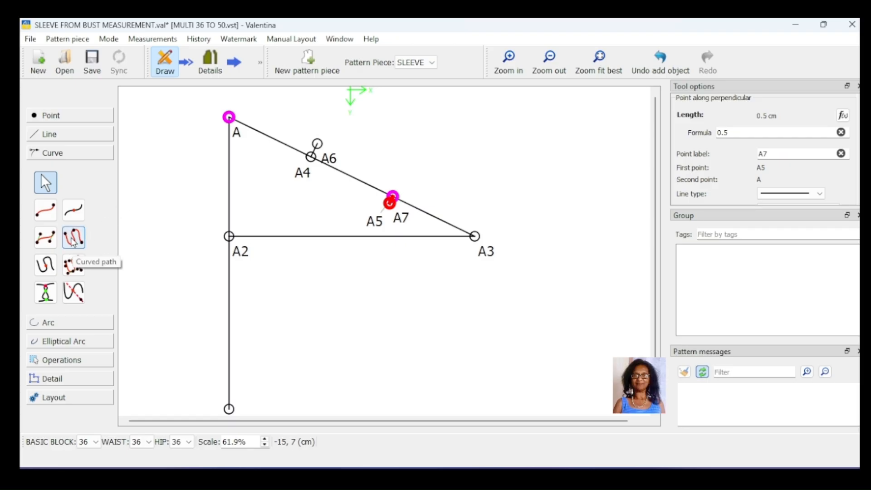
- Create a curved path through points A, A6, A7 and A3
{"action": "left_click", "coordinate": [73, 240]}
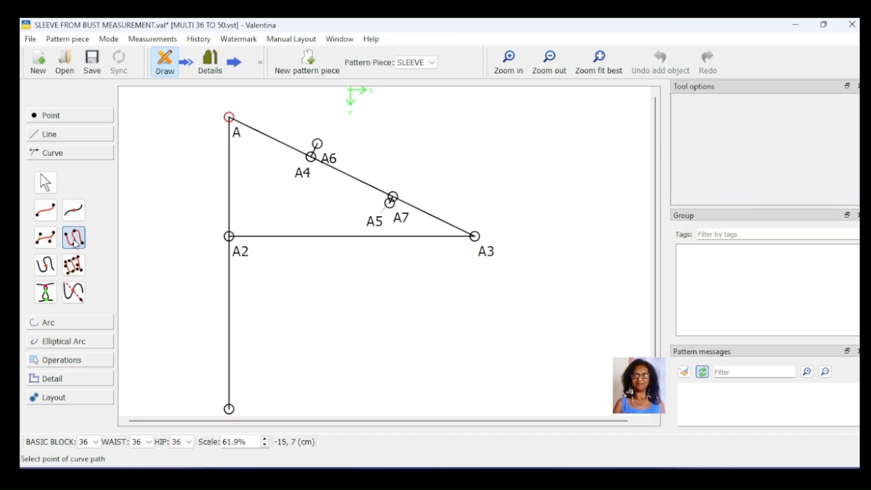
{"action": "left_click", "coordinate": [237, 136]}
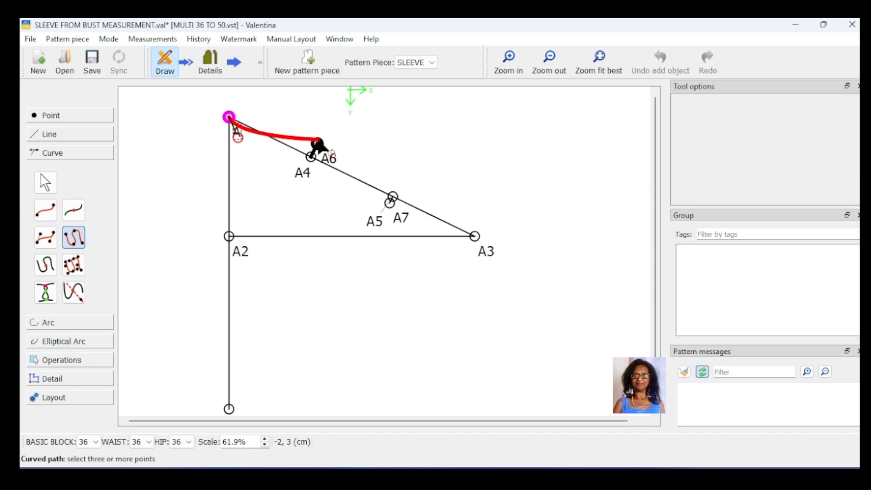
{"action": "left_click", "coordinate": [318, 144]}
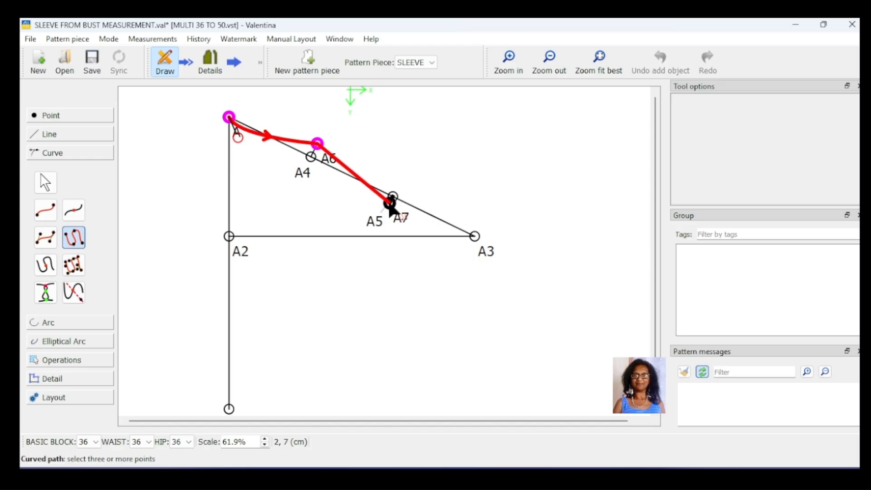
{"action": "left_click", "coordinate": [389, 203]}
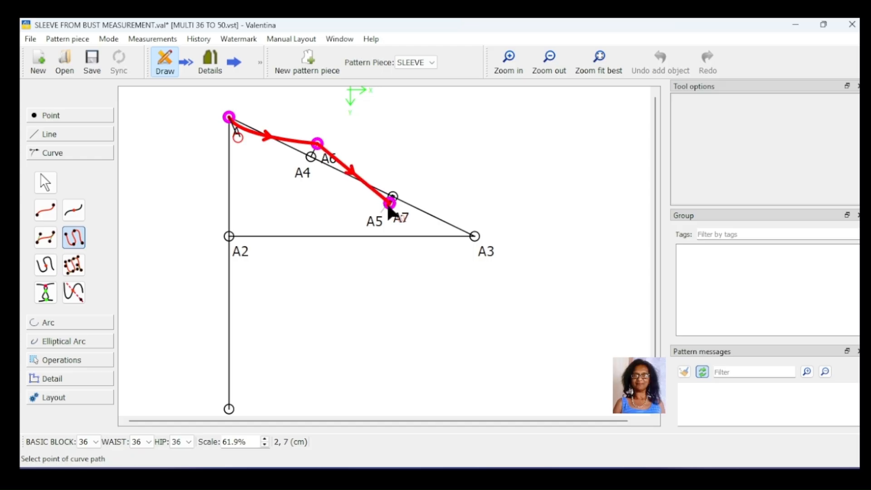
{"action": "left_click", "coordinate": [475, 236]}
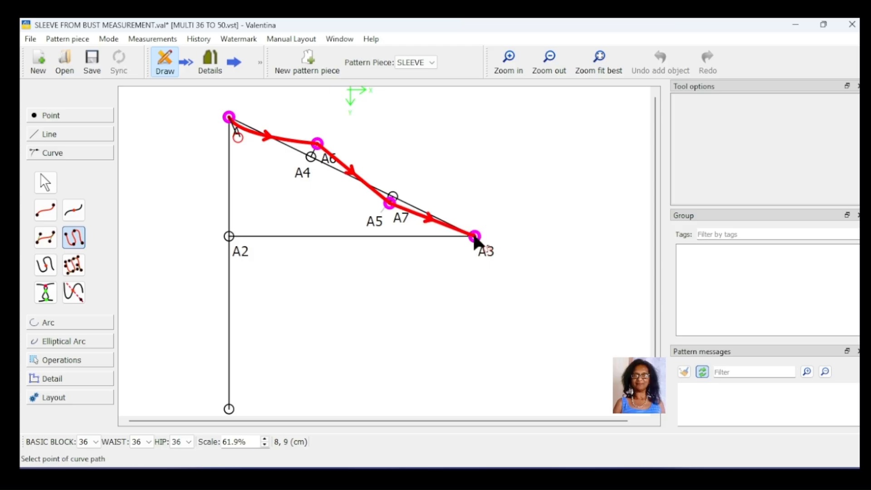
{"action": "key", "text": "Return"}
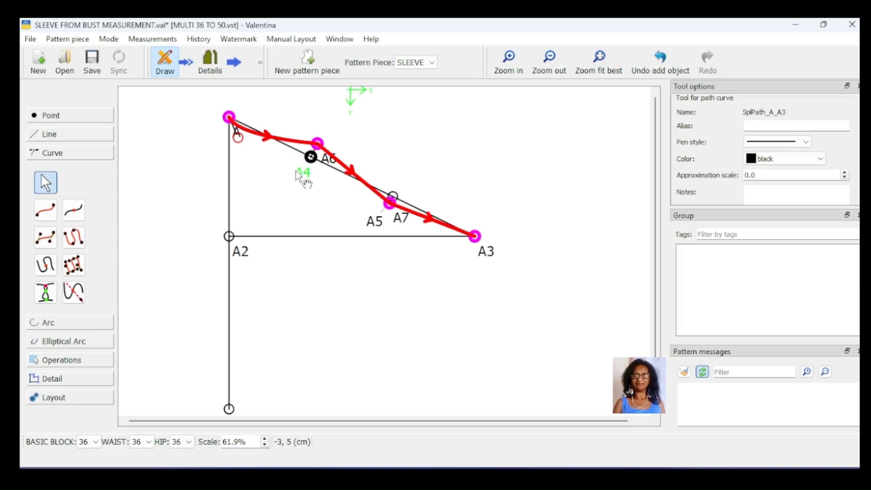
- Adjust the curved path's control handles at A and A3 to shape the sleeve cap curve
{"action": "left_click_drag", "start_coordinate": [239, 141], "coordinate": [257, 116]}
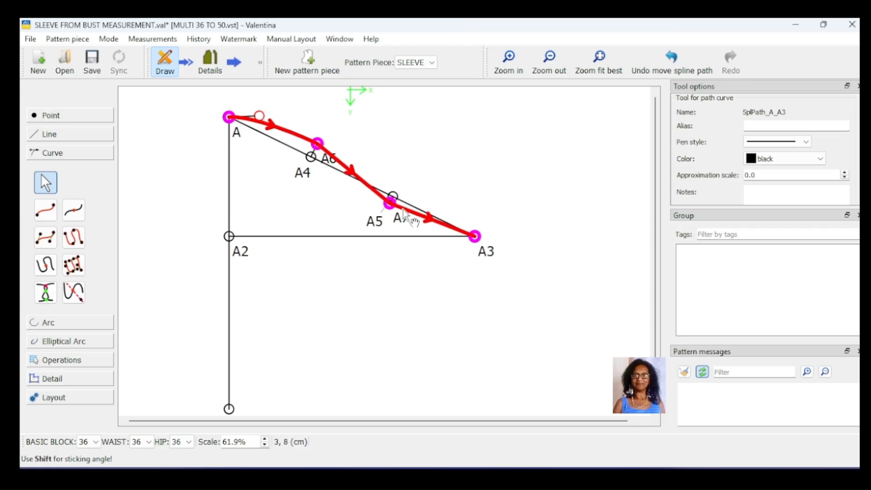
{"action": "left_click_drag", "start_coordinate": [472, 238], "coordinate": [421, 239]}
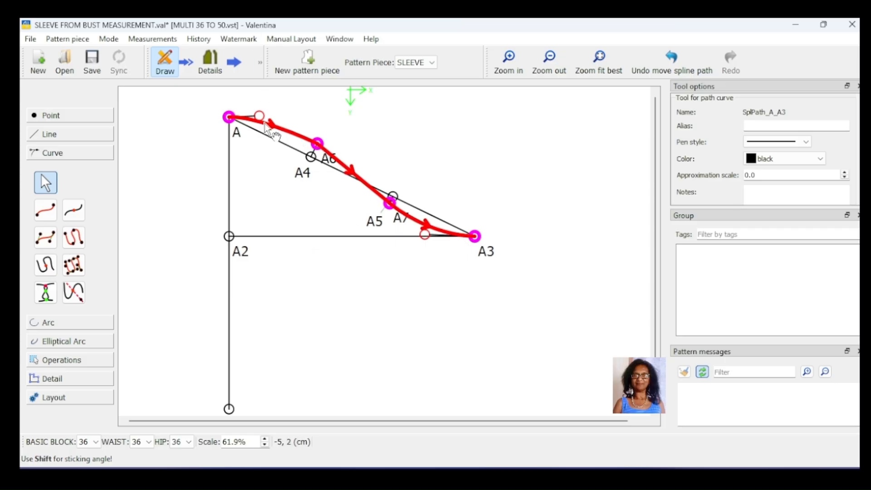
{"action": "left_click_drag", "start_coordinate": [259, 116], "coordinate": [270, 115]}
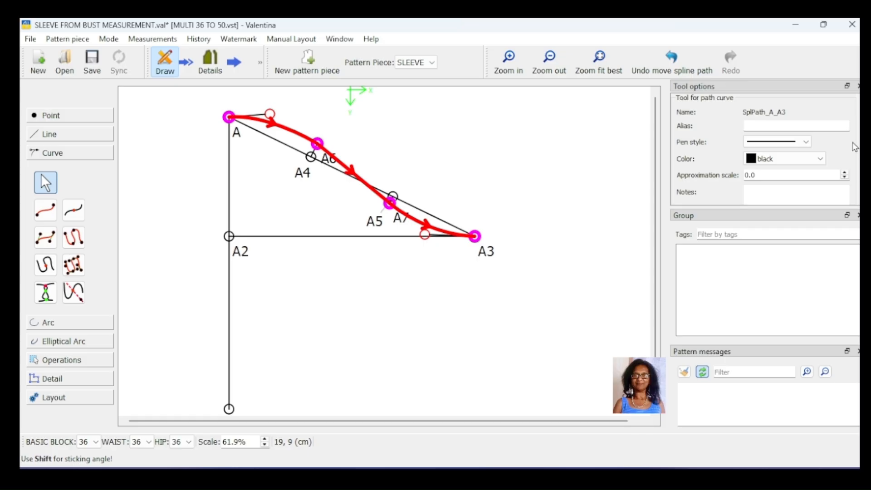
- Set the curved path's pen style to dashed and its colour to blue
{"action": "left_click", "coordinate": [806, 142]}
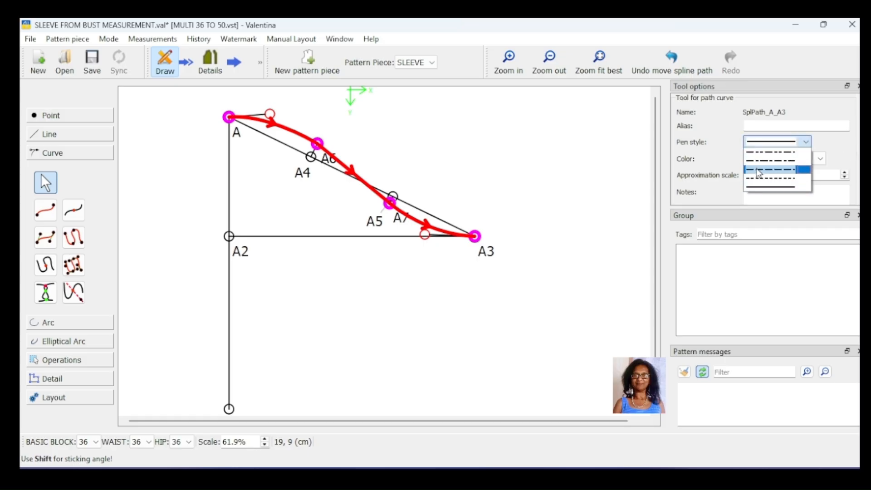
{"action": "left_click", "coordinate": [777, 178]}
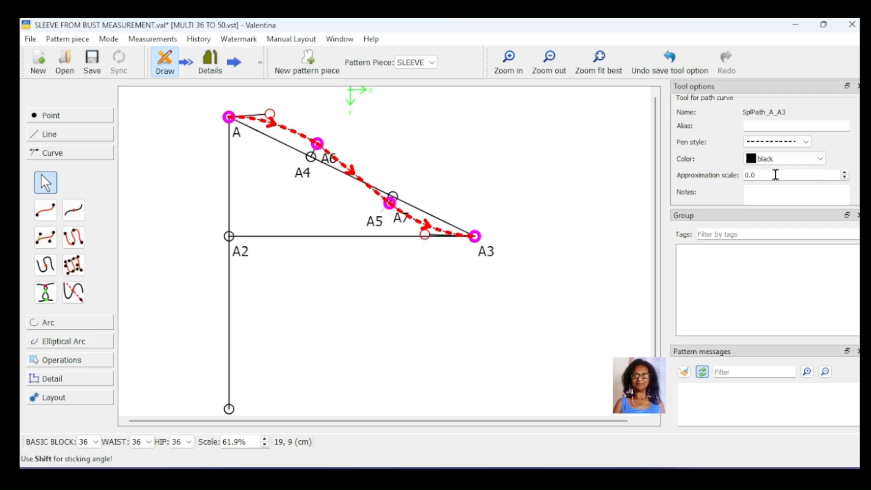
{"action": "left_click", "coordinate": [819, 159]}
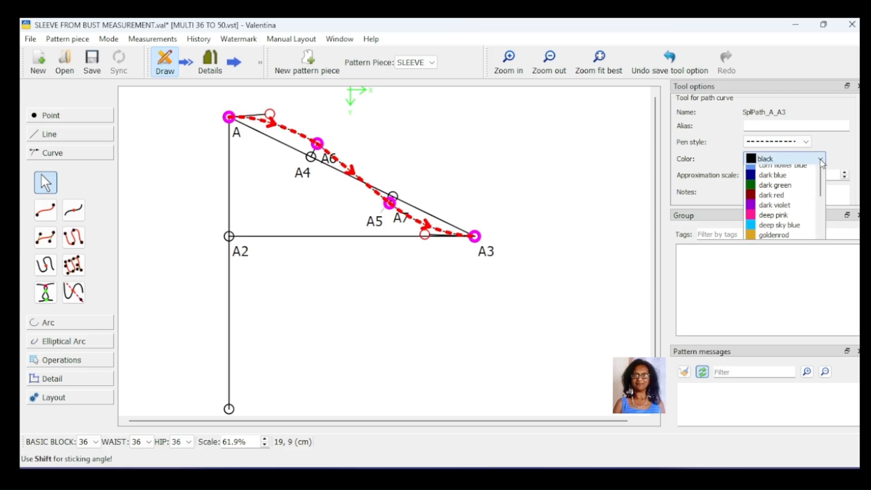
{"action": "left_click", "coordinate": [769, 181]}
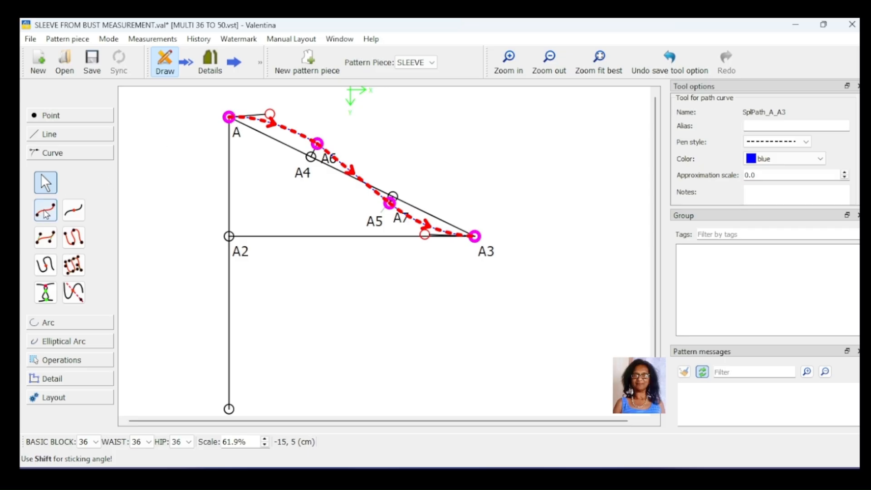
- Draw a simple curve from A to A3 and shape it by moving its control handles at both ends
{"action": "left_click", "coordinate": [46, 211]}
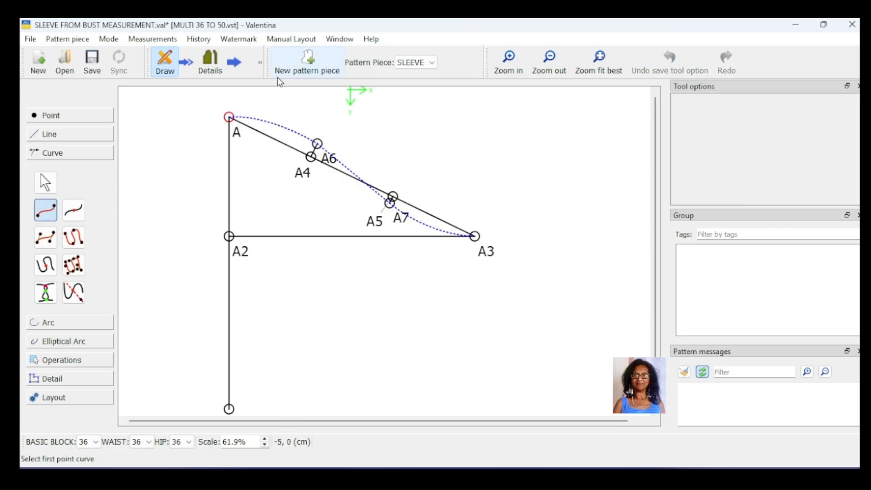
{"action": "left_click", "coordinate": [230, 117]}
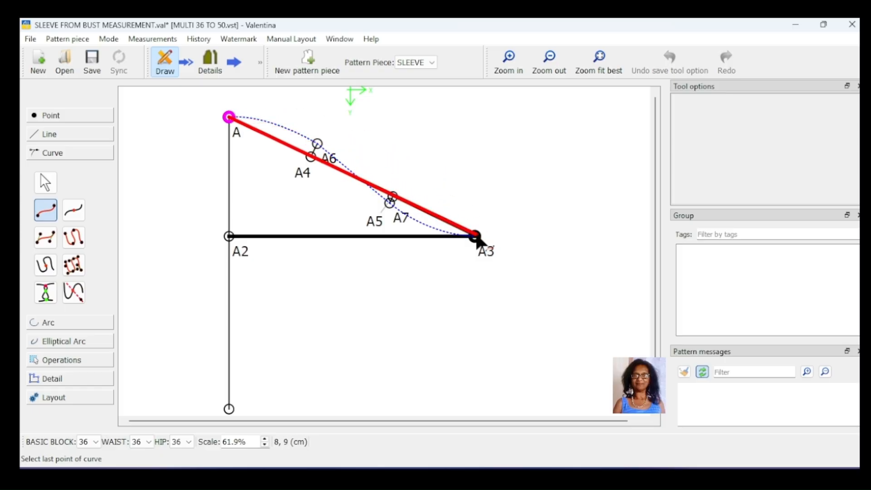
{"action": "left_click", "coordinate": [475, 237]}
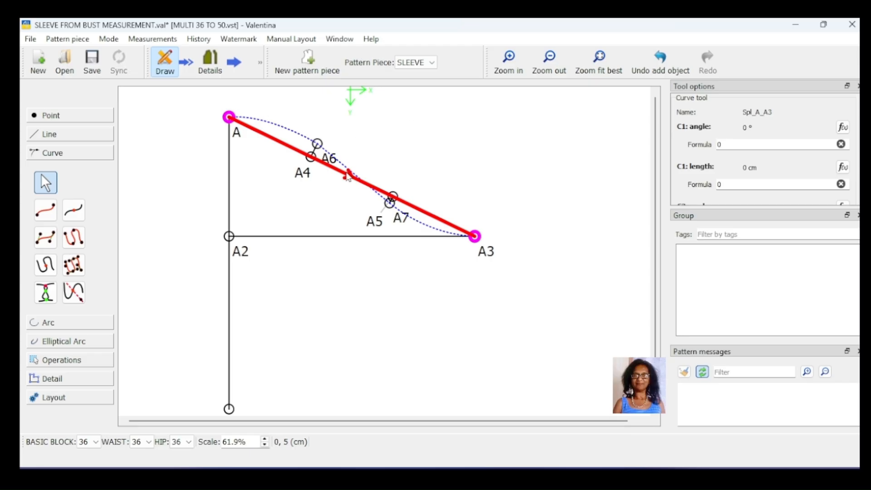
{"action": "left_click_drag", "start_coordinate": [348, 178], "coordinate": [355, 160]}
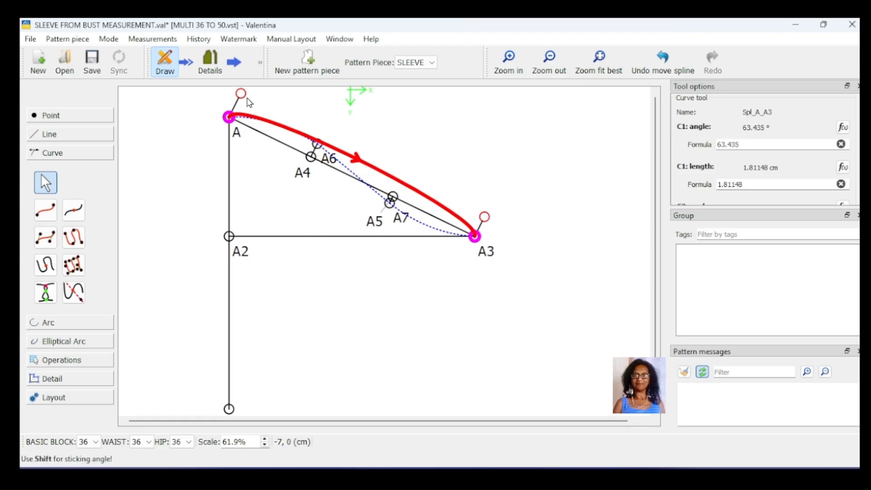
{"action": "left_click_drag", "start_coordinate": [241, 93], "coordinate": [314, 116]}
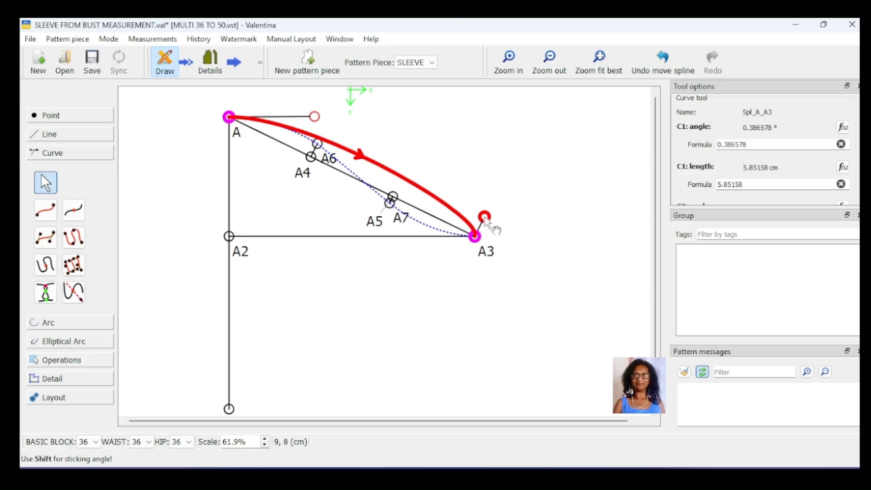
{"action": "left_click_drag", "start_coordinate": [485, 217], "coordinate": [448, 246]}
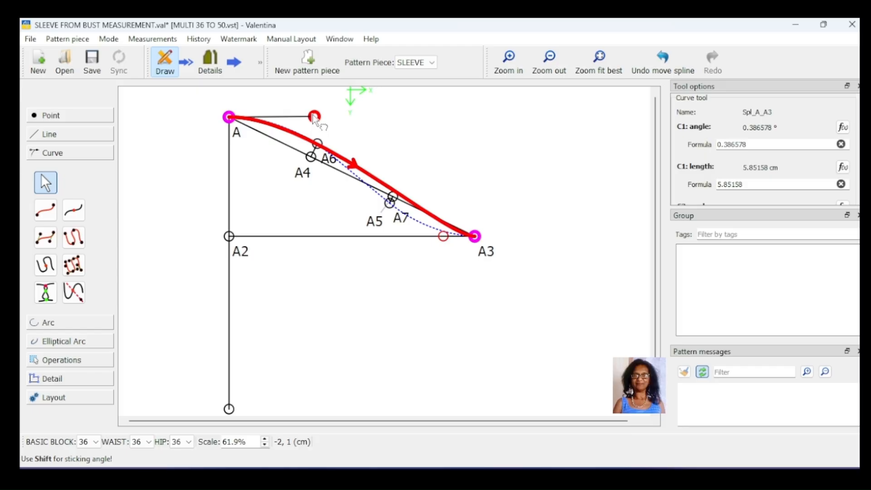
{"action": "left_click_drag", "start_coordinate": [314, 117], "coordinate": [330, 115]}
{"action": "left_click_drag", "start_coordinate": [443, 236], "coordinate": [417, 236]}
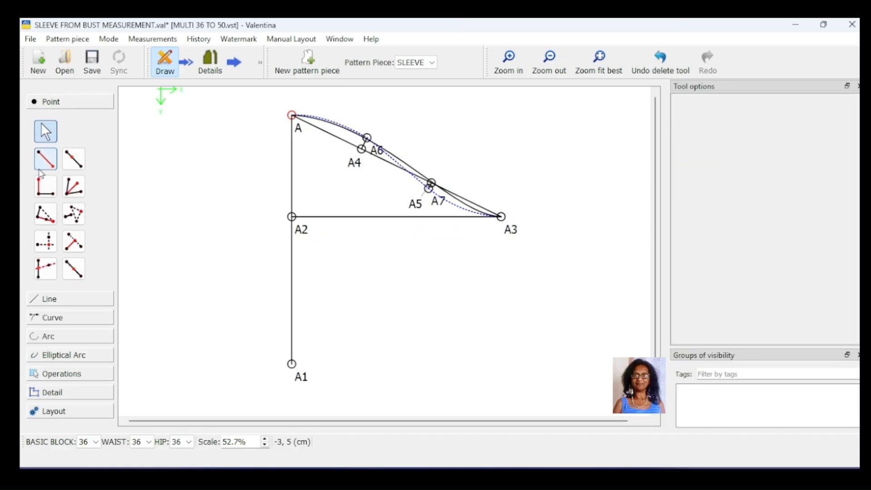
{"action": "left_click", "coordinate": [46, 158]}
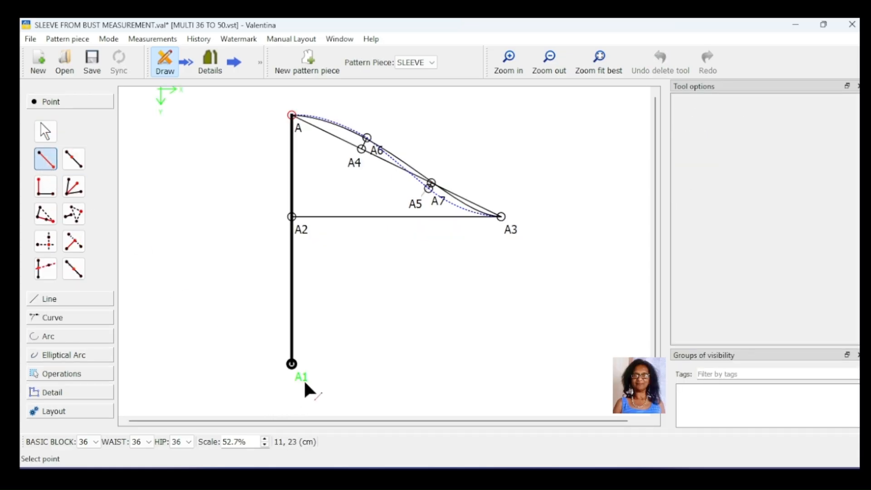
{"action": "left_click", "coordinate": [292, 365]}
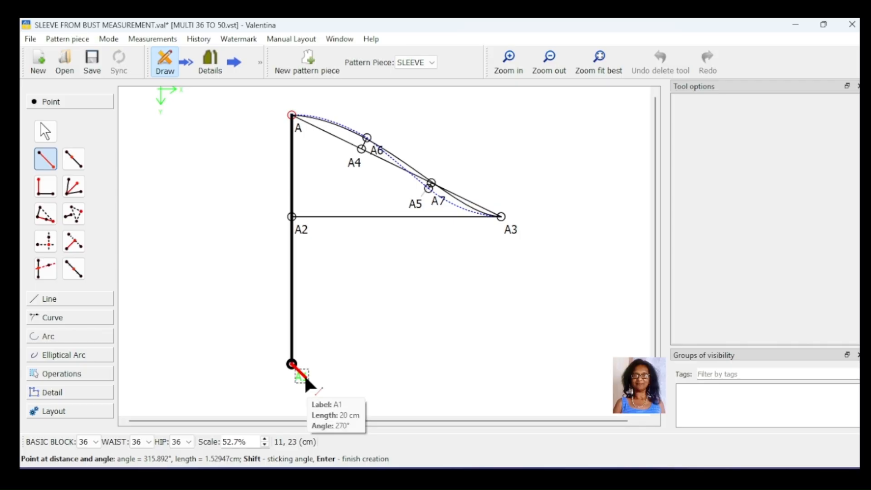
{"action": "left_click", "coordinate": [429, 368], "text": "shift"}
{"action": "left_click", "coordinate": [460, 168]}
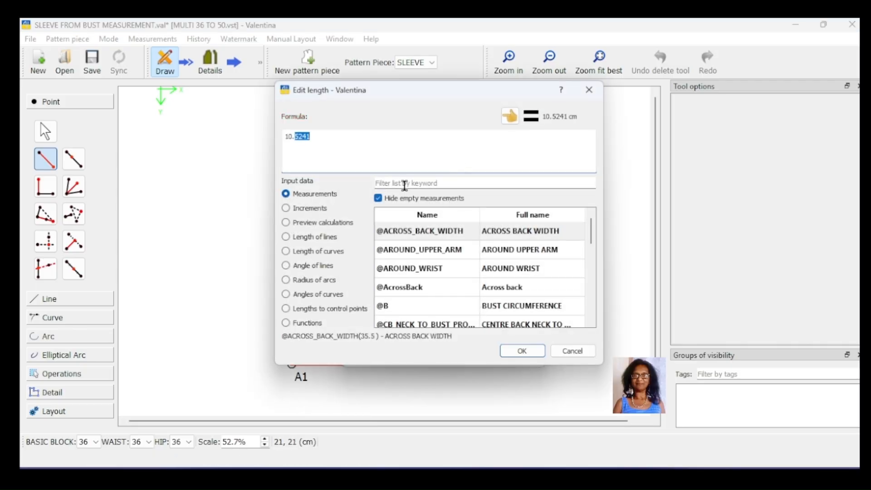
{"action": "left_click", "coordinate": [414, 183]}
{"action": "type", "text": "WRIST"}
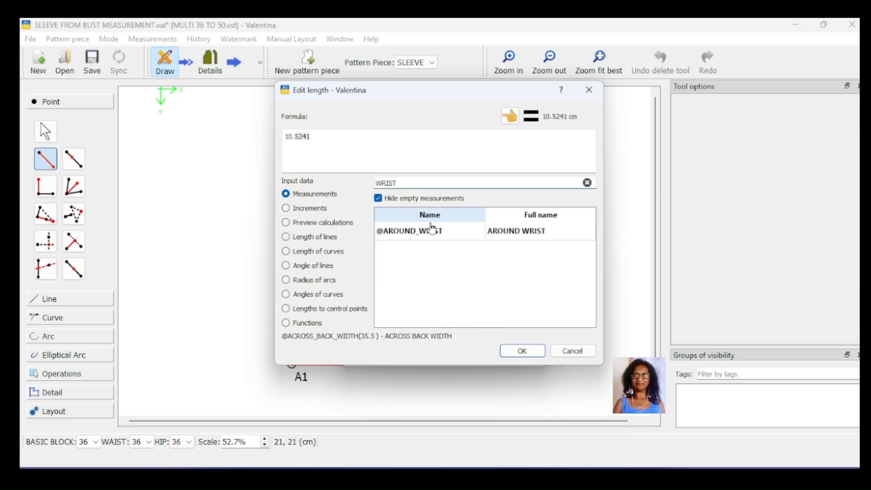
{"action": "left_click", "coordinate": [437, 234]}
{"action": "double_click", "coordinate": [437, 234]}
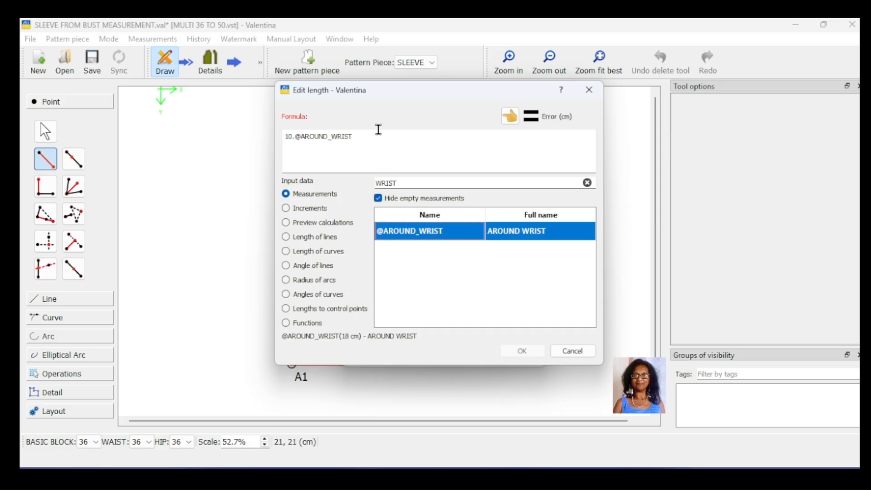
{"action": "left_click", "coordinate": [378, 133]}
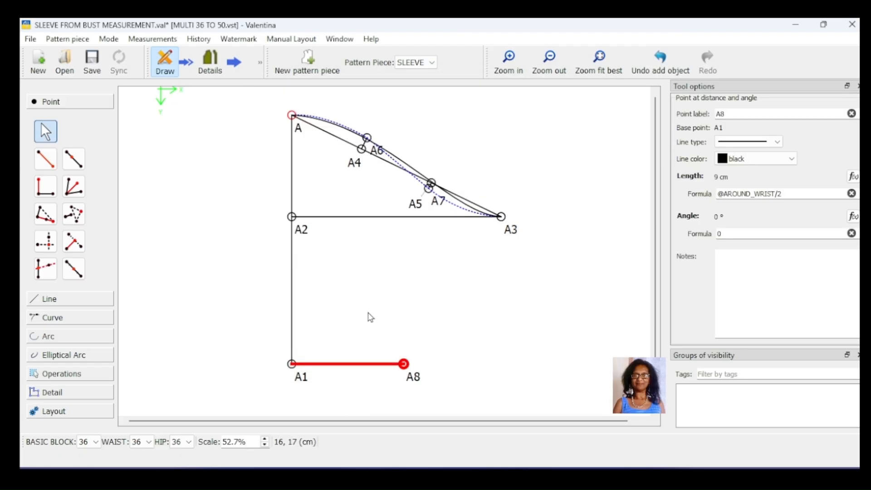
{"action": "left_click_drag", "start_coordinate": [412, 380], "coordinate": [414, 382]}
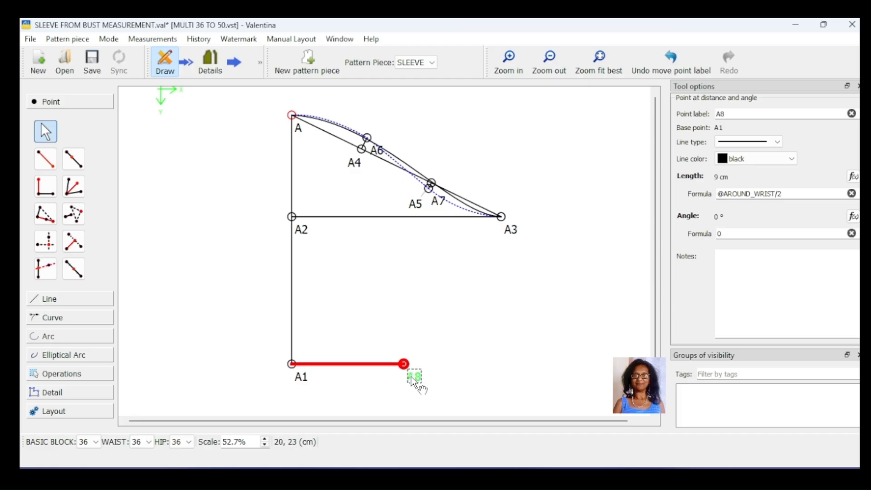
- Flip point A8 across a vertical axis through origin point A1 with suffix a1
{"action": "left_click", "coordinate": [61, 373]}
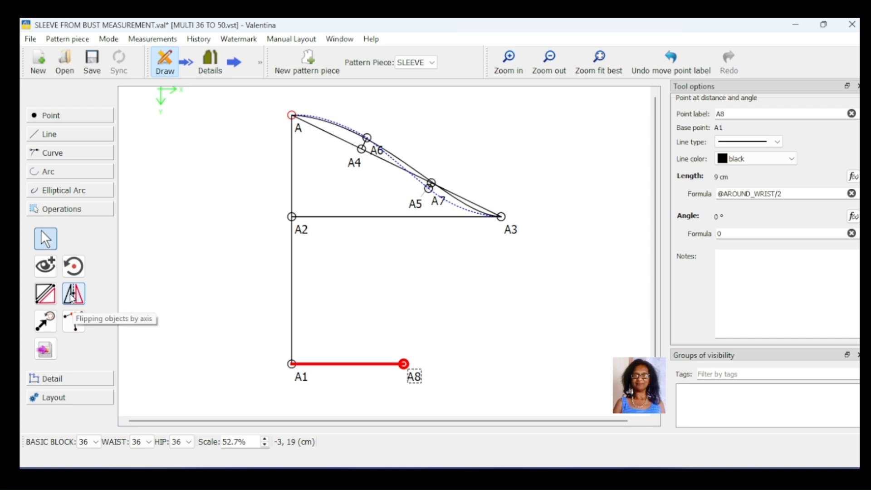
{"action": "left_click", "coordinate": [72, 295]}
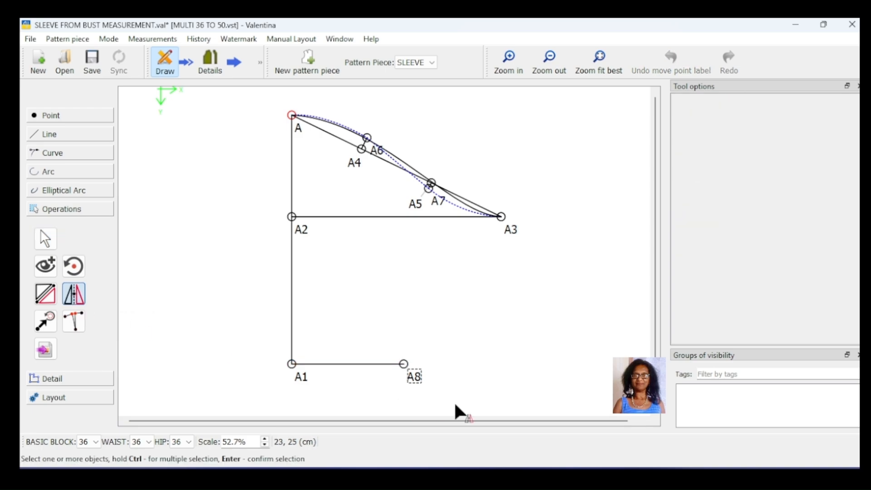
{"action": "left_click", "coordinate": [413, 378]}
{"action": "key", "text": "Return"}
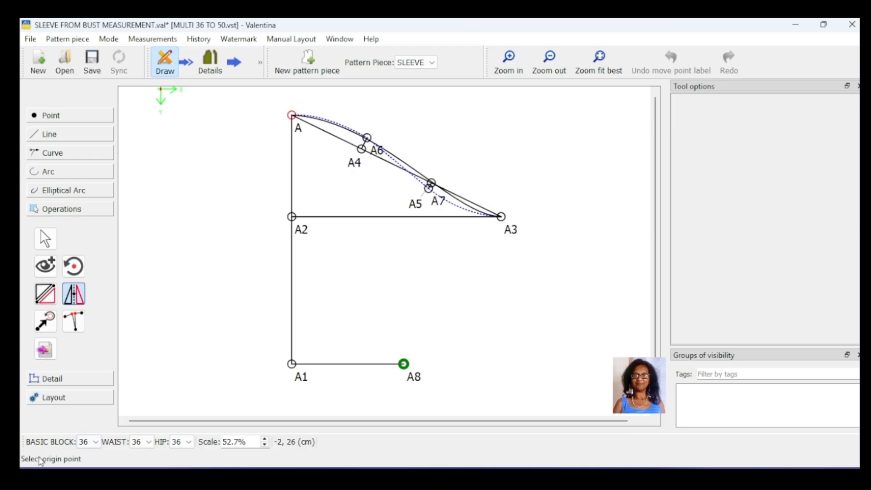
{"action": "left_click", "coordinate": [301, 382]}
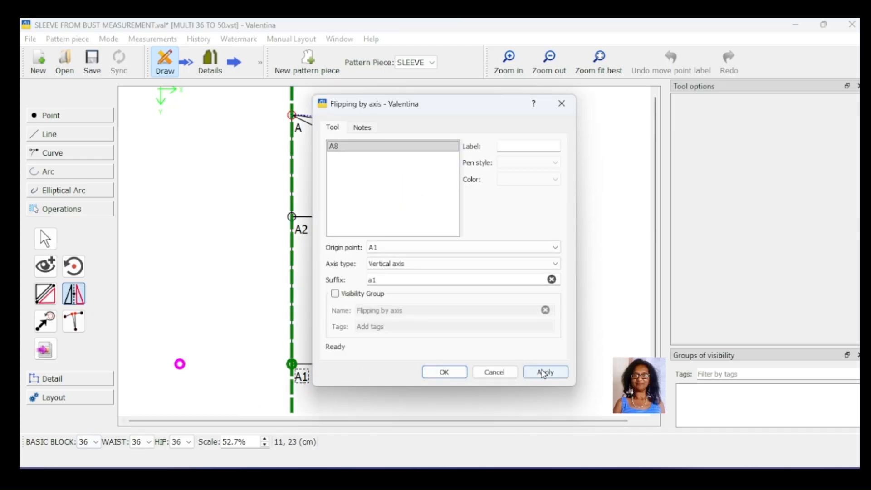
{"action": "left_click", "coordinate": [545, 372]}
{"action": "left_click", "coordinate": [444, 372]}
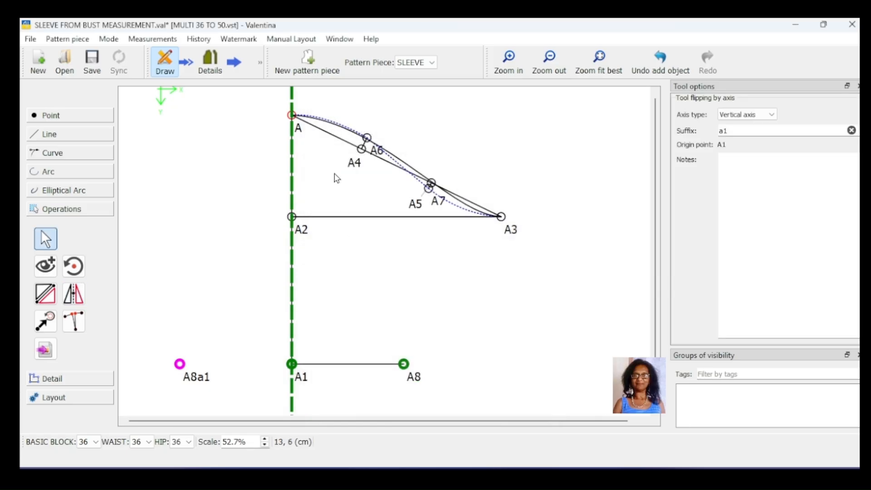
- Move base point A to shift the whole draft to the right, then select point A3
{"action": "left_click", "coordinate": [295, 121]}
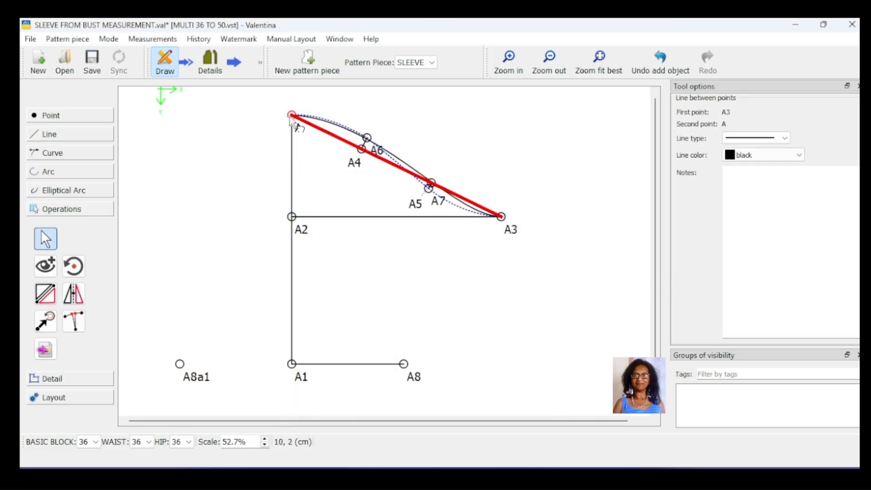
{"action": "mouse_move", "coordinate": [297, 129]}
{"action": "left_mouse_down"}
{"action": "mouse_move", "coordinate": [328, 145]}
{"action": "mouse_move", "coordinate": [369, 135]}
{"action": "left_mouse_up"}
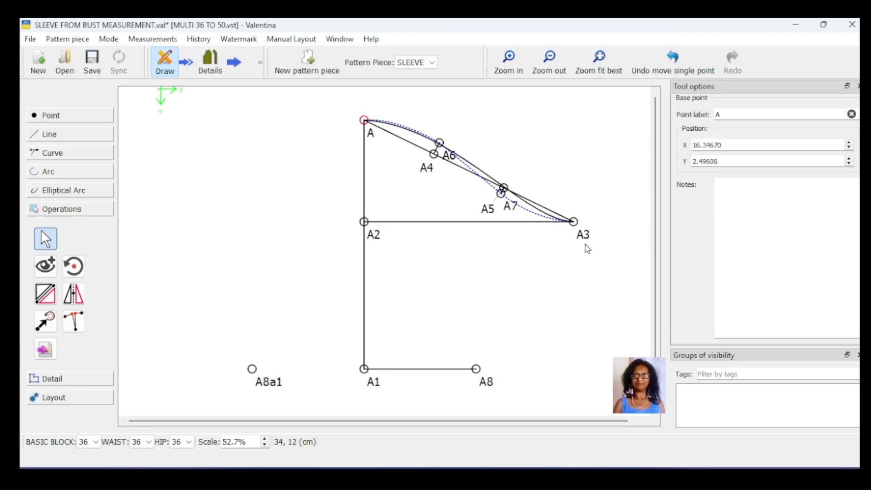
{"action": "left_click", "coordinate": [586, 236]}
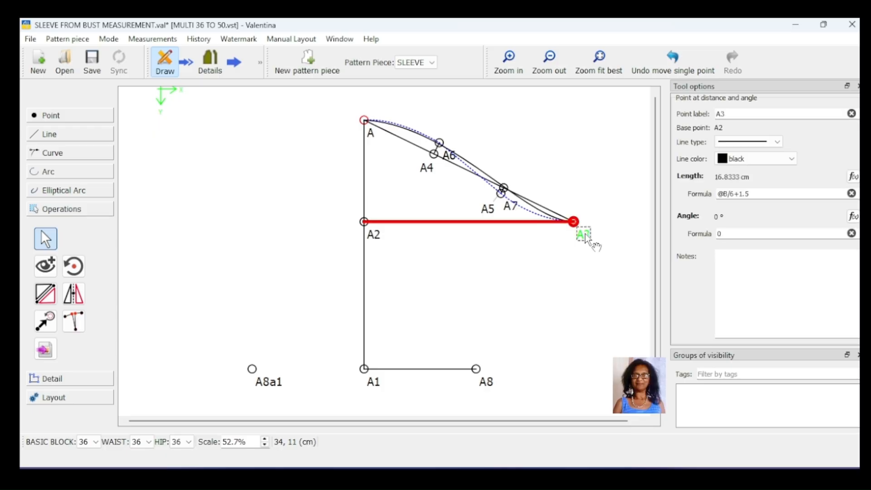
{"action": "left_click", "coordinate": [74, 294]}
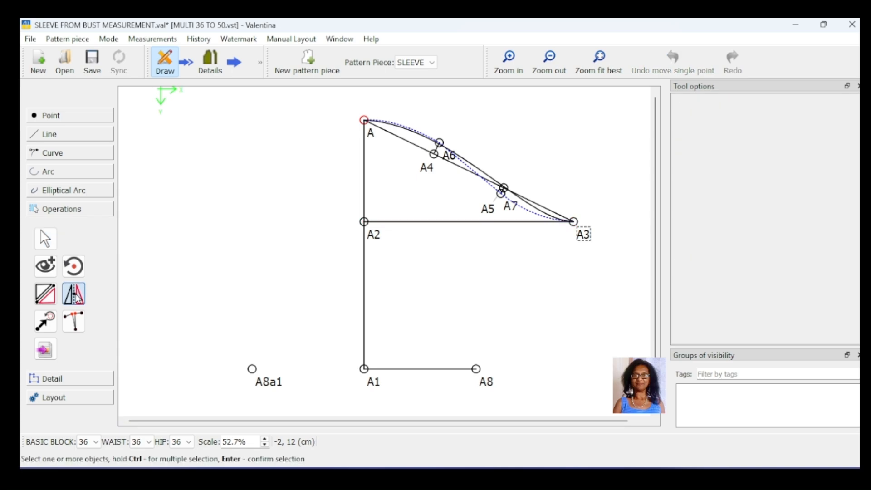
{"action": "left_click", "coordinate": [584, 234]}
{"action": "key", "text": "Return"}
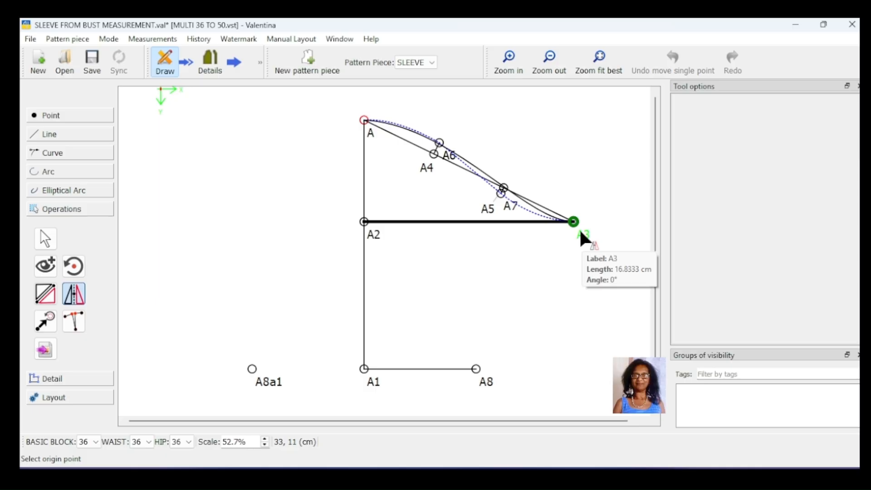
{"action": "left_click", "coordinate": [372, 240]}
{"action": "left_click", "coordinate": [443, 368]}
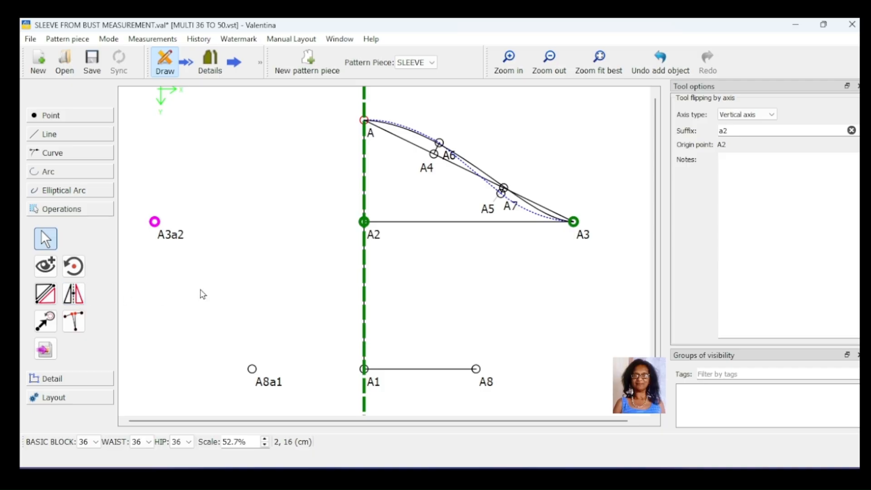
{"action": "left_click", "coordinate": [661, 63]}
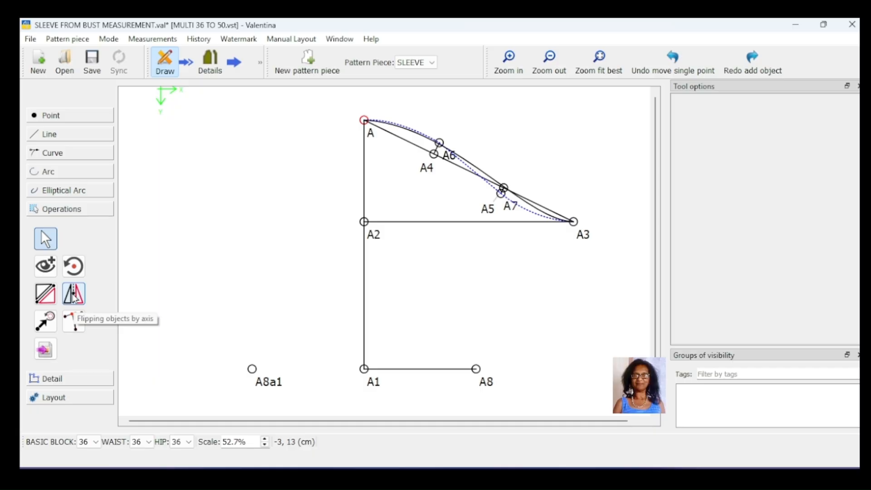
- Flip point A3 across a vertical axis through origin point A2 with suffix a2
{"action": "left_click", "coordinate": [74, 295]}
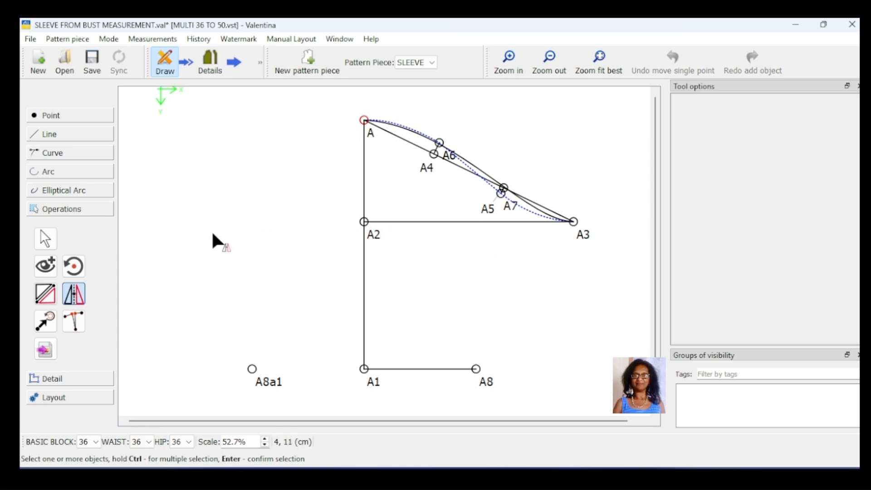
{"action": "left_click", "coordinate": [582, 234]}
{"action": "key", "text": "Return"}
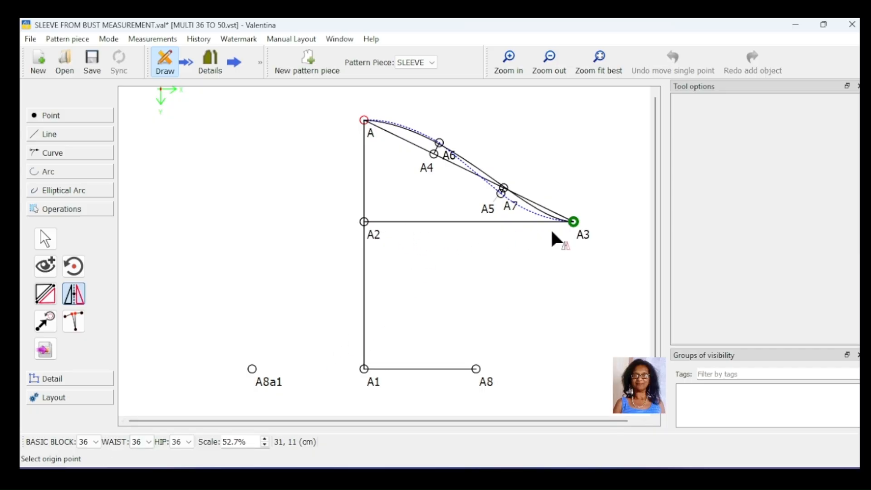
{"action": "left_click", "coordinate": [373, 237]}
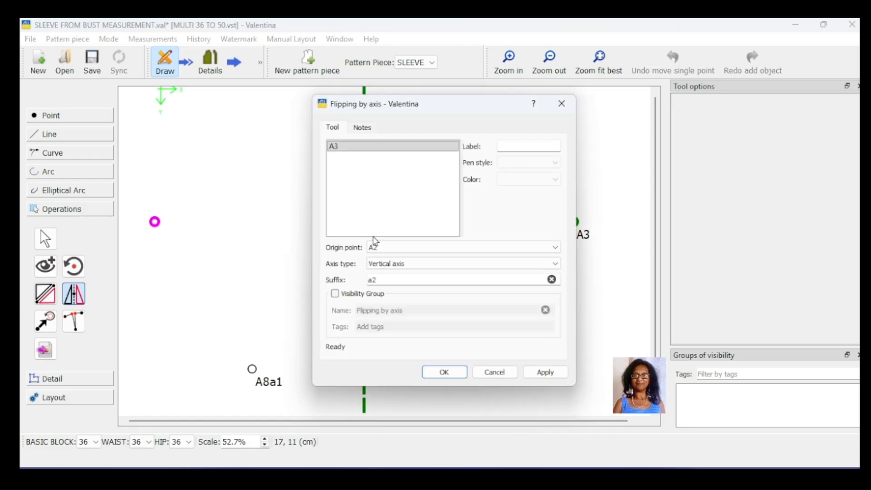
{"action": "left_click", "coordinate": [549, 373]}
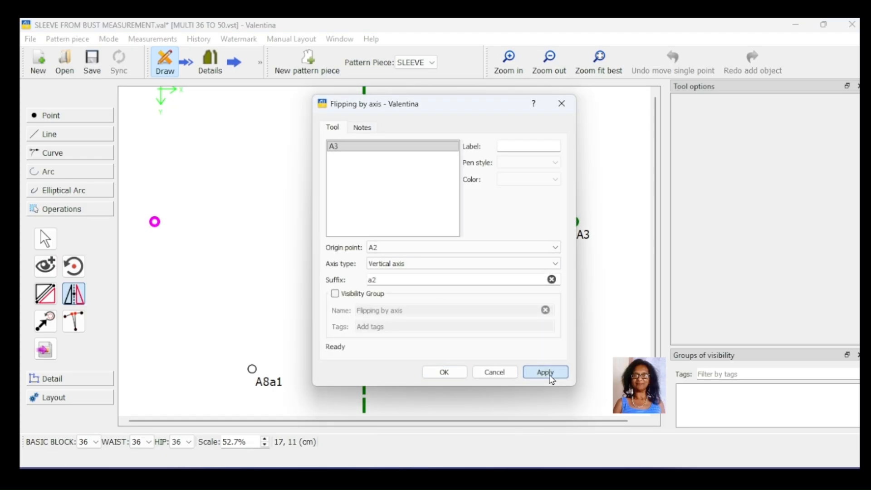
{"action": "left_click", "coordinate": [453, 372]}
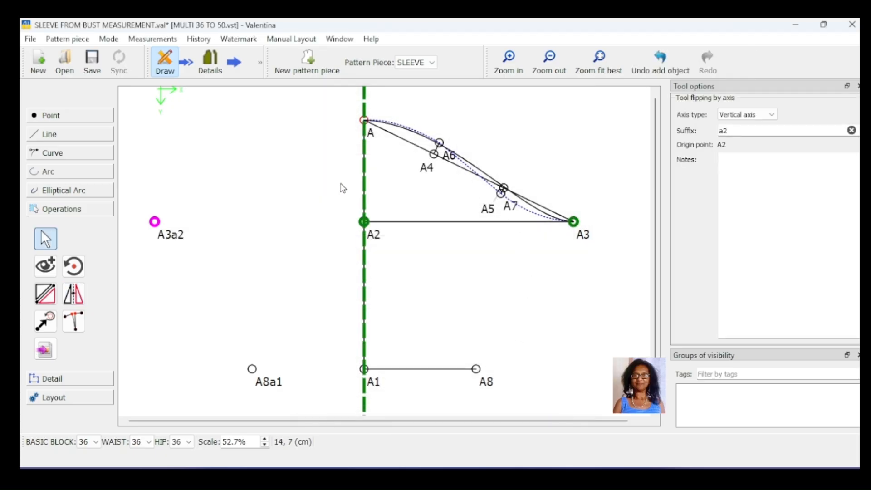
{"action": "mouse_move", "coordinate": [155, 224]}
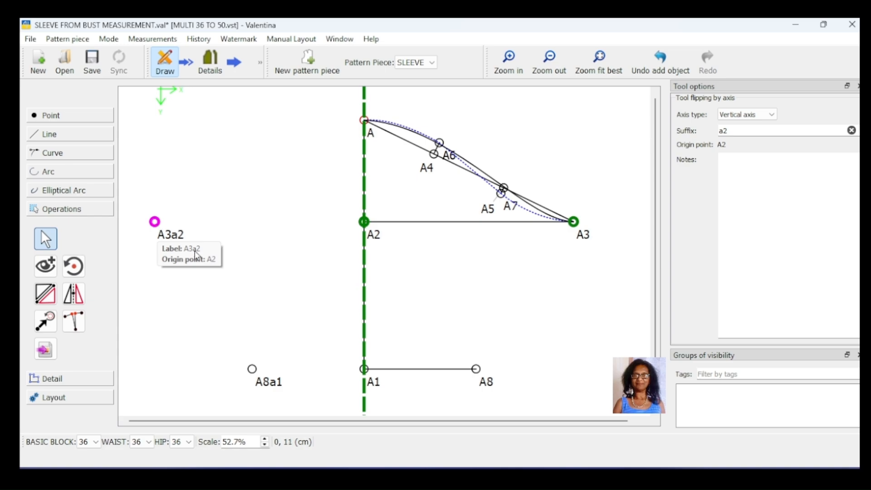
{"action": "left_click", "coordinate": [502, 320]}
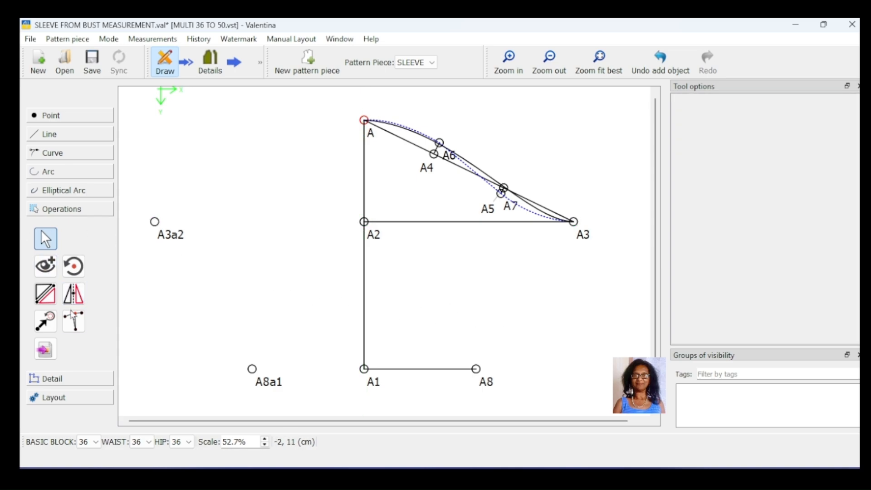
- Draw a line between points A3 and A8 for the sleeve's underarm seam
{"action": "left_click", "coordinate": [70, 136]}
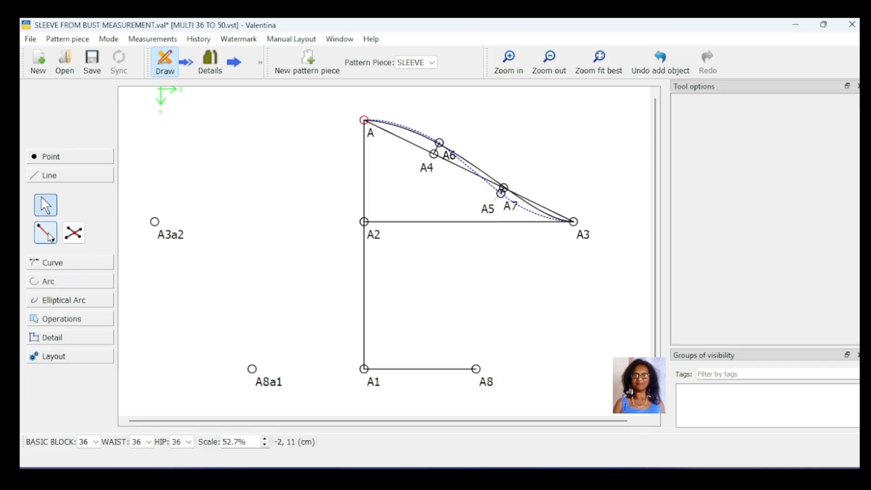
{"action": "left_click", "coordinate": [48, 234]}
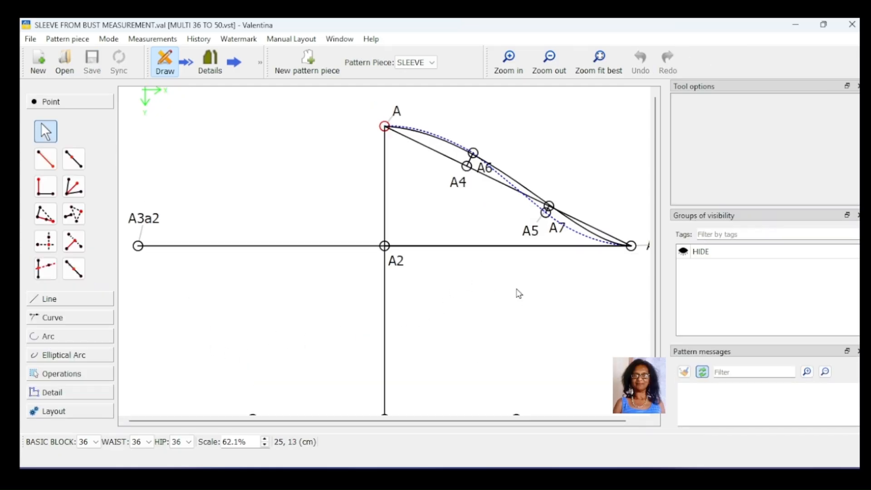
{"action": "scroll", "coordinate": [522, 275], "scroll_direction": "down", "scroll_amount": 1}
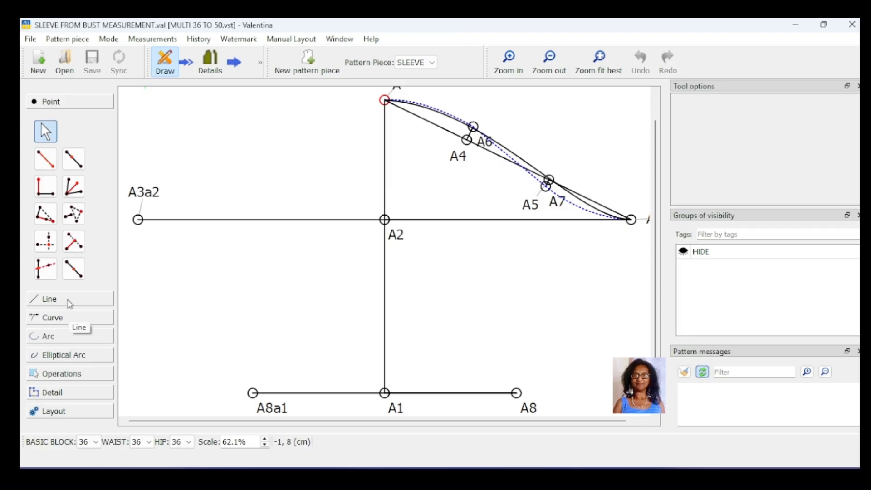
{"action": "left_click", "coordinate": [68, 300]}
{"action": "left_click", "coordinate": [45, 232]}
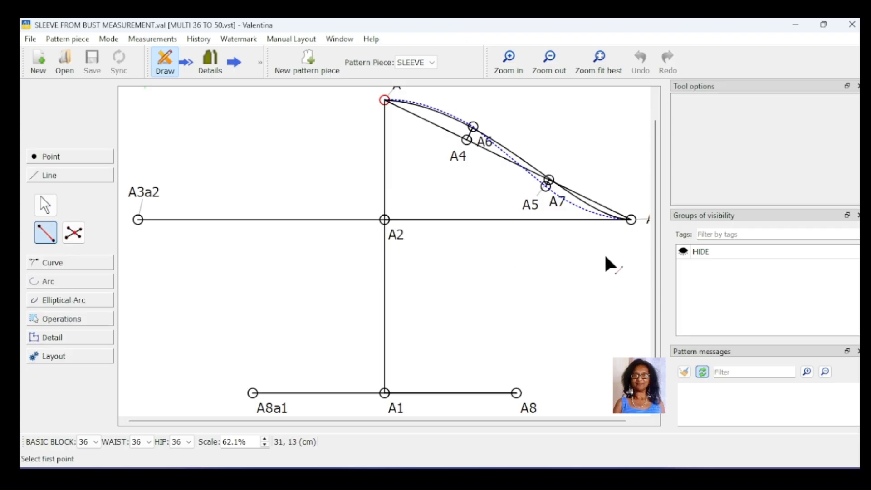
{"action": "left_click", "coordinate": [632, 221]}
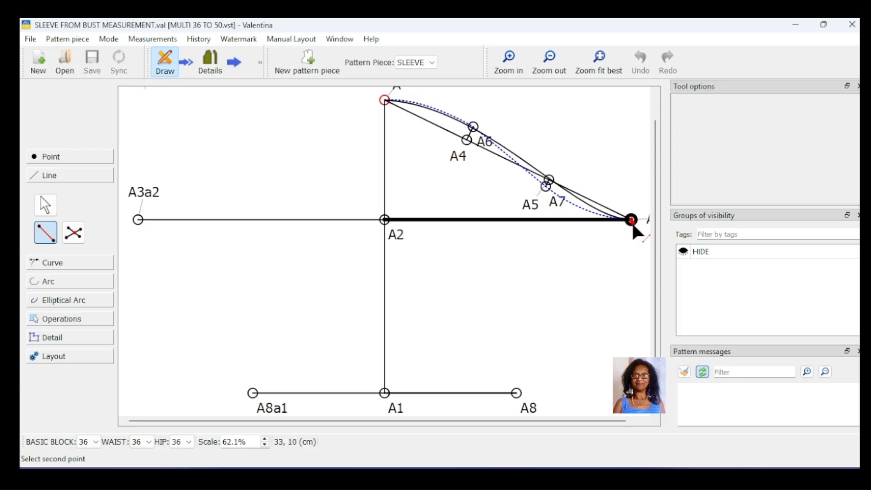
{"action": "left_click", "coordinate": [516, 394]}
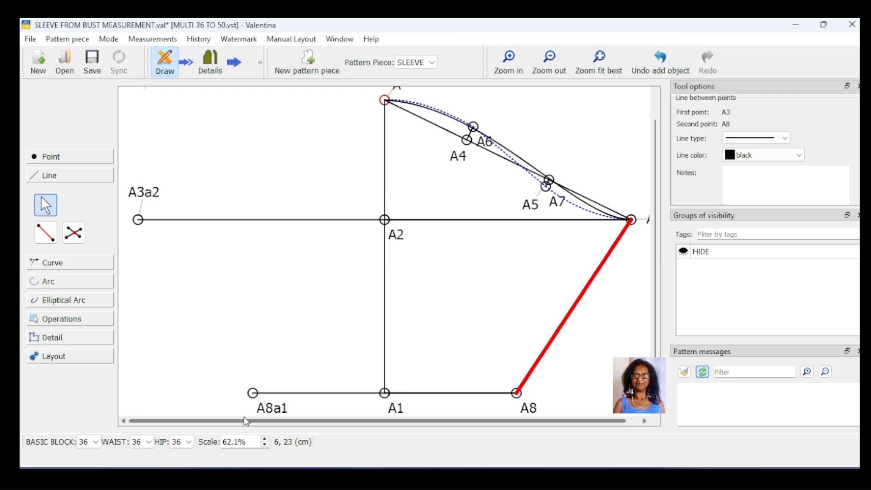
- Draw a line between points A8a1 and A3a2 for the opposite underarm seam
{"action": "key", "text": "alt+l"}
{"action": "left_click", "coordinate": [253, 393]}
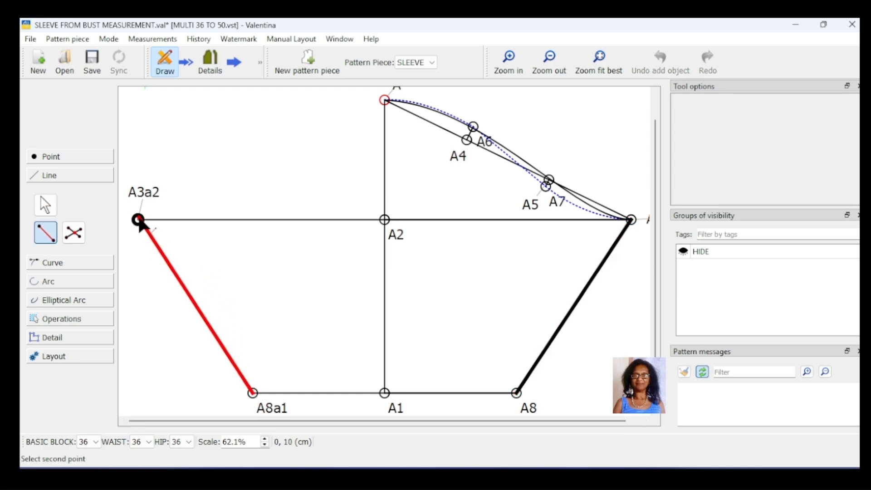
{"action": "left_click", "coordinate": [138, 220]}
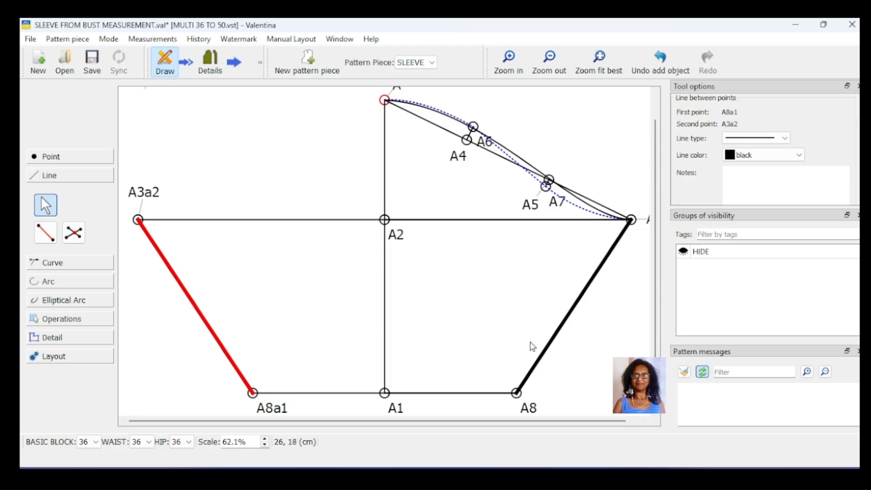
- Flip the sleeve cap curve from A to A3 across a vertical axis through A2 with suffix a4
{"action": "left_click_drag", "start_coordinate": [483, 423], "coordinate": [502, 418]}
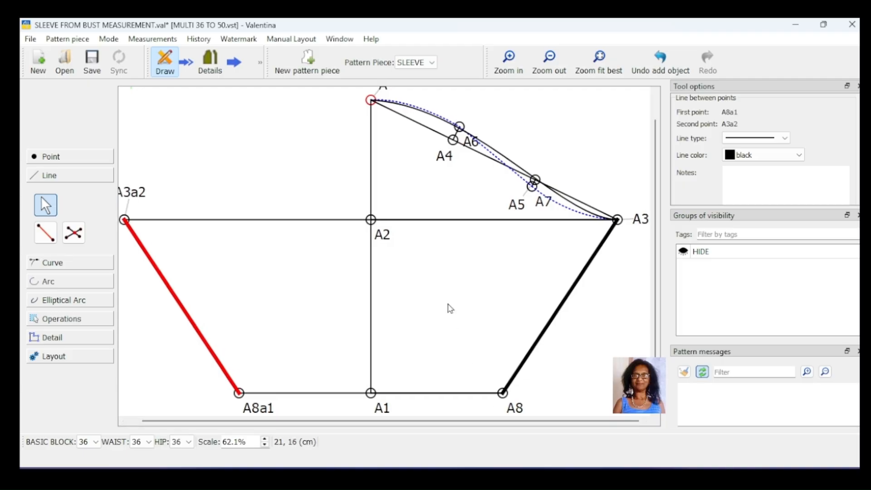
{"action": "scroll", "coordinate": [449, 307], "scroll_direction": "down", "scroll_amount": 1, "text": "ctrl"}
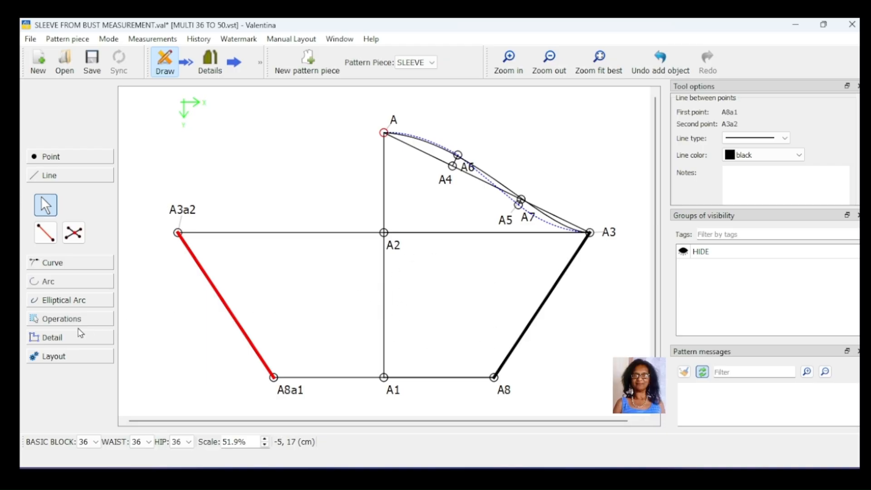
{"action": "left_click", "coordinate": [75, 339]}
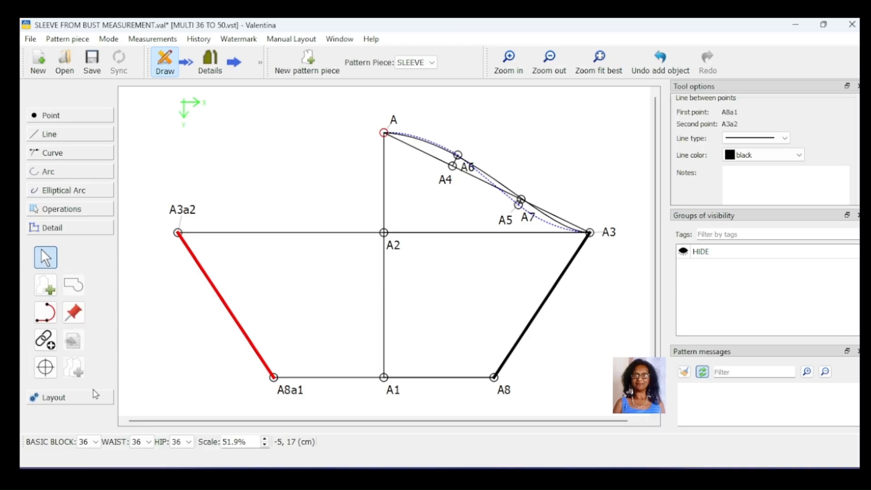
{"action": "left_click", "coordinate": [84, 211]}
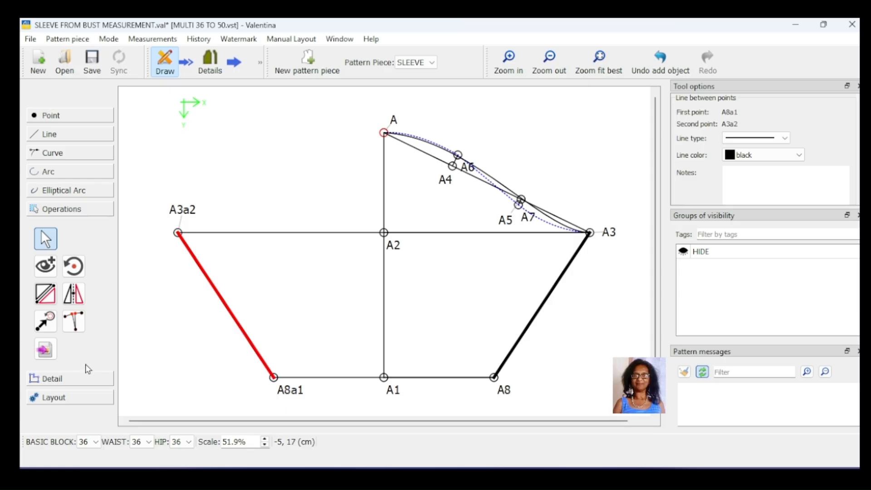
{"action": "left_click", "coordinate": [77, 296]}
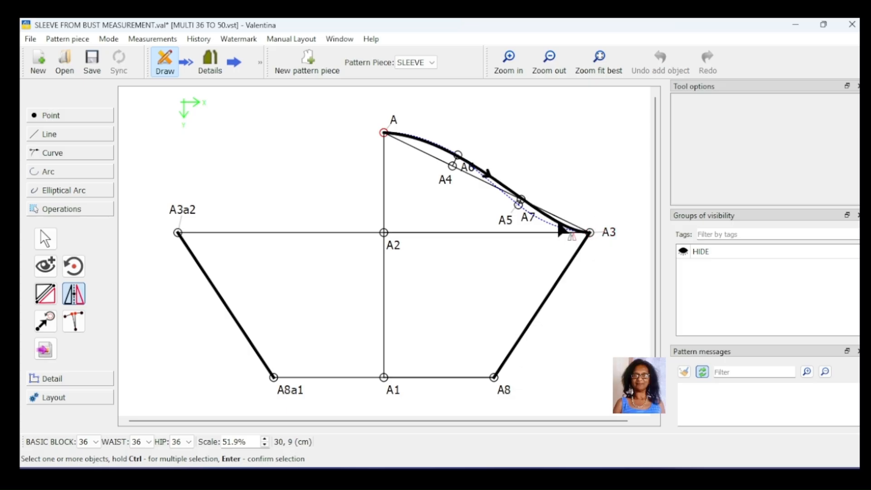
{"action": "left_click", "coordinate": [565, 232]}
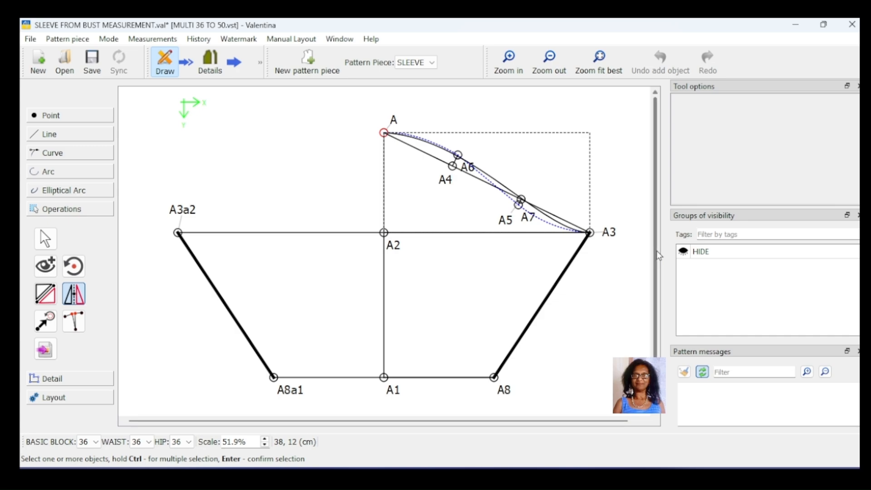
{"action": "key", "text": "Return"}
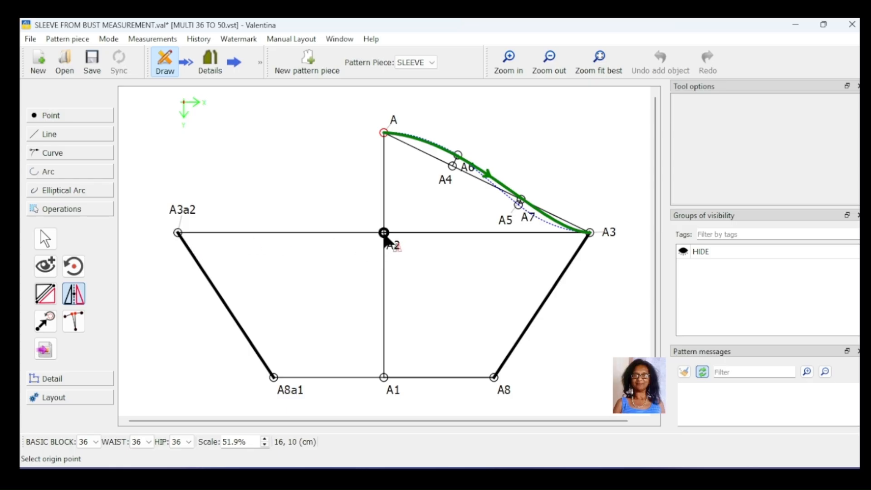
{"action": "left_click", "coordinate": [385, 234]}
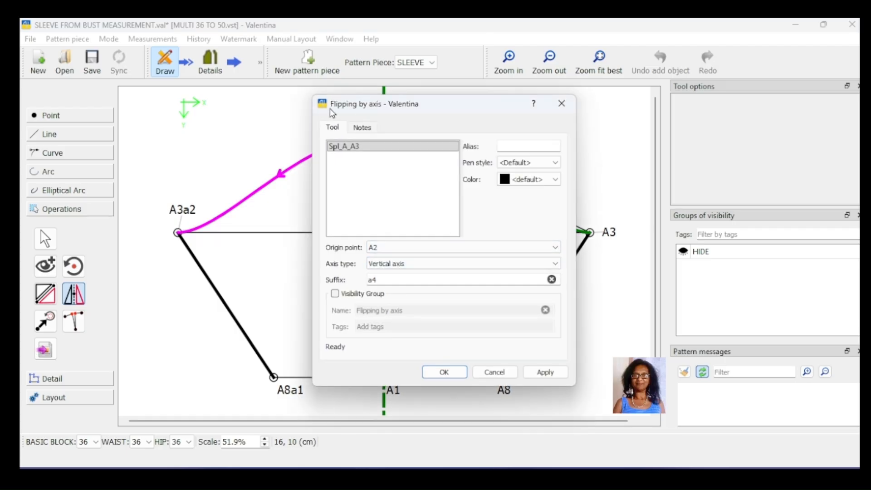
{"action": "left_click_drag", "start_coordinate": [330, 109], "coordinate": [585, 116]}
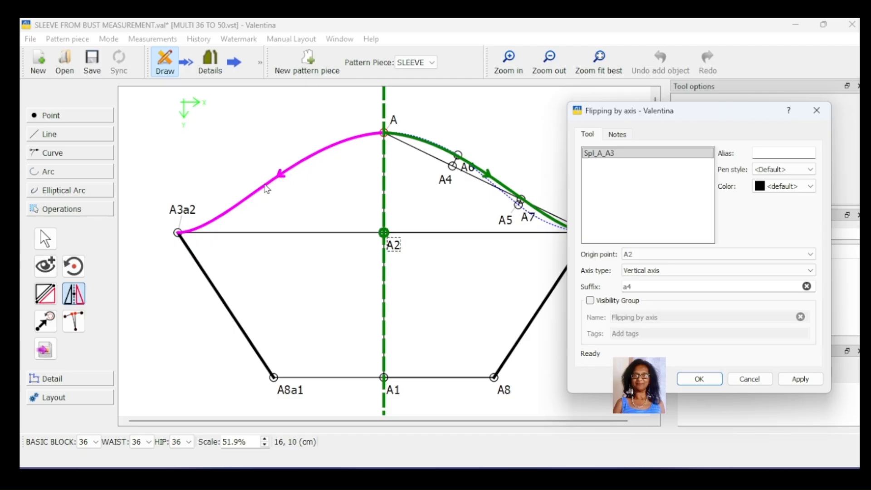
{"action": "left_click", "coordinate": [798, 379]}
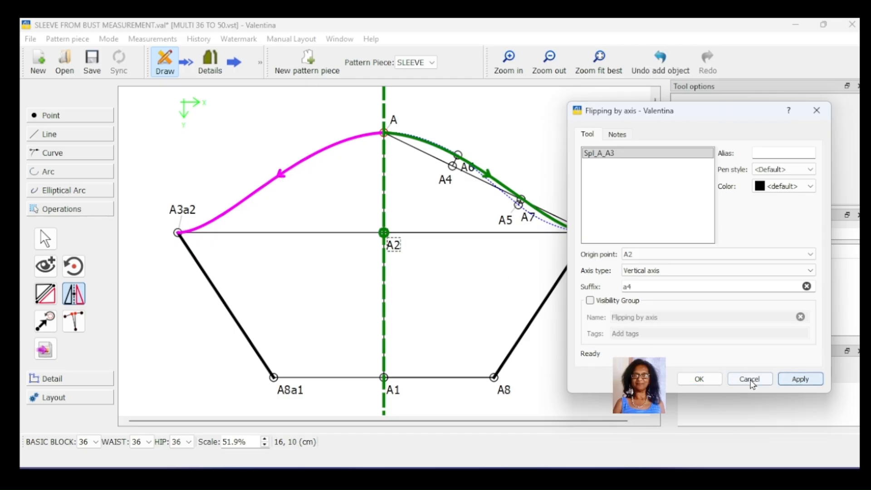
{"action": "left_click", "coordinate": [695, 379]}
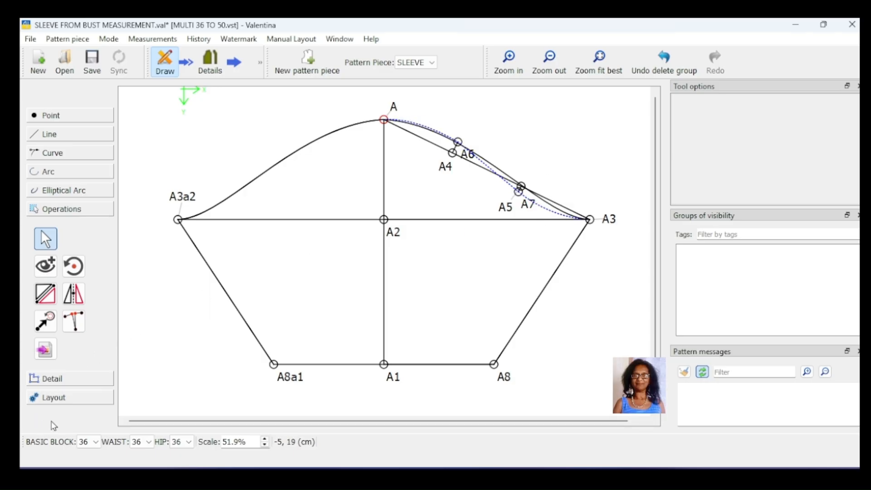
- Create a pattern piece whose main path runs clockwise through the mirrored cap curve, cap curve A–A3, A3, A8 and A8a1
{"action": "left_click", "coordinate": [71, 380]}
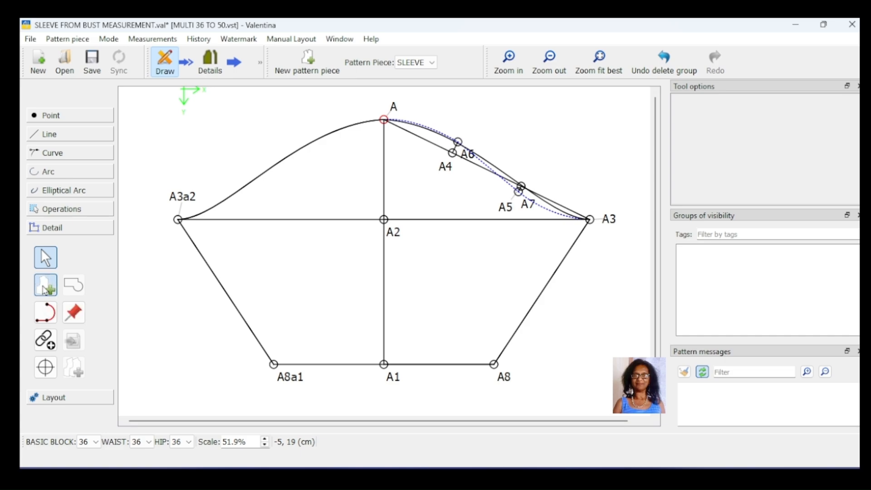
{"action": "left_click", "coordinate": [44, 286]}
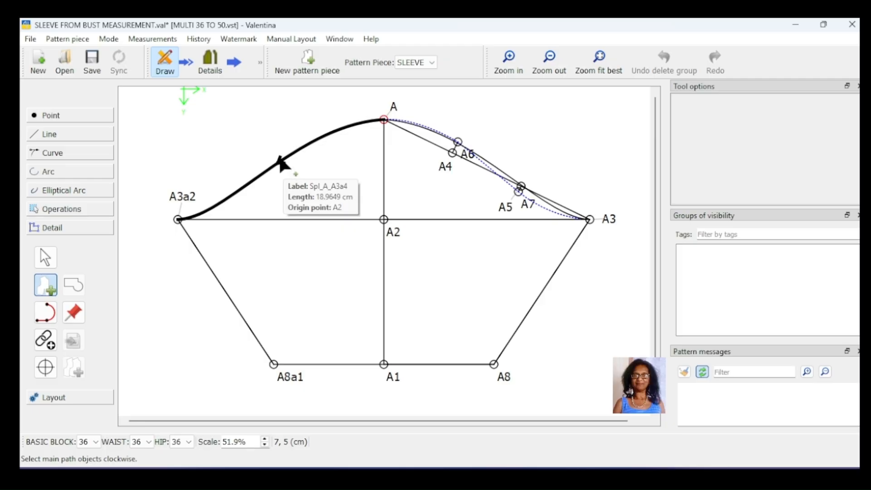
{"action": "left_click", "coordinate": [281, 164]}
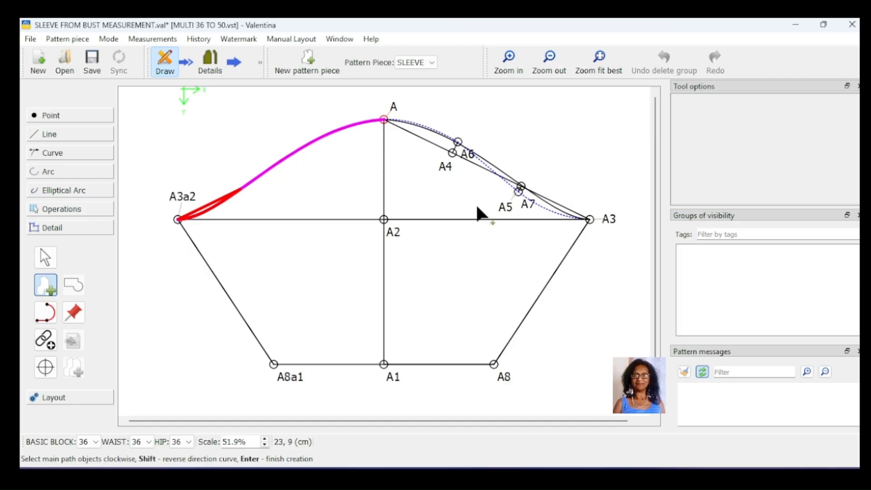
{"action": "left_click", "coordinate": [505, 186]}
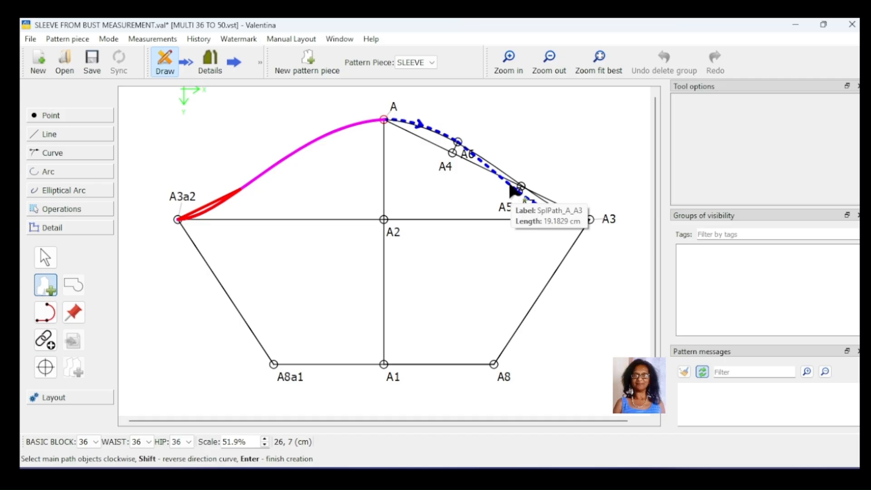
{"action": "left_click", "coordinate": [514, 191]}
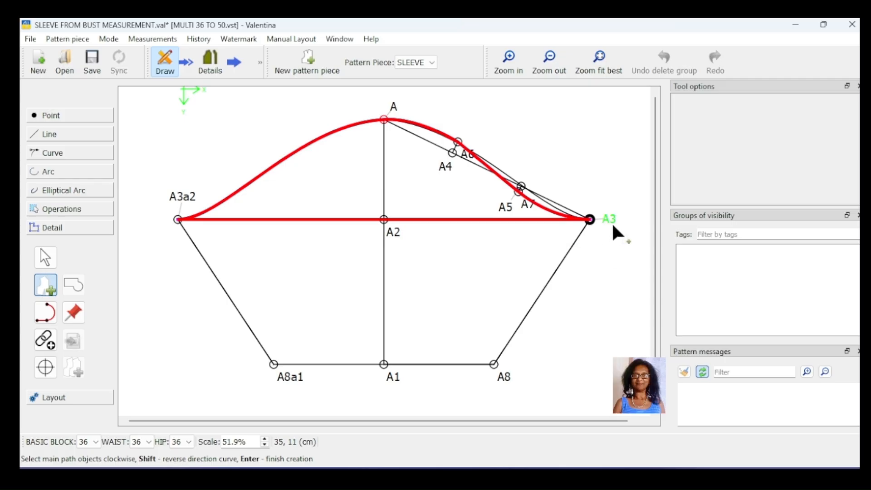
{"action": "left_click", "coordinate": [505, 374]}
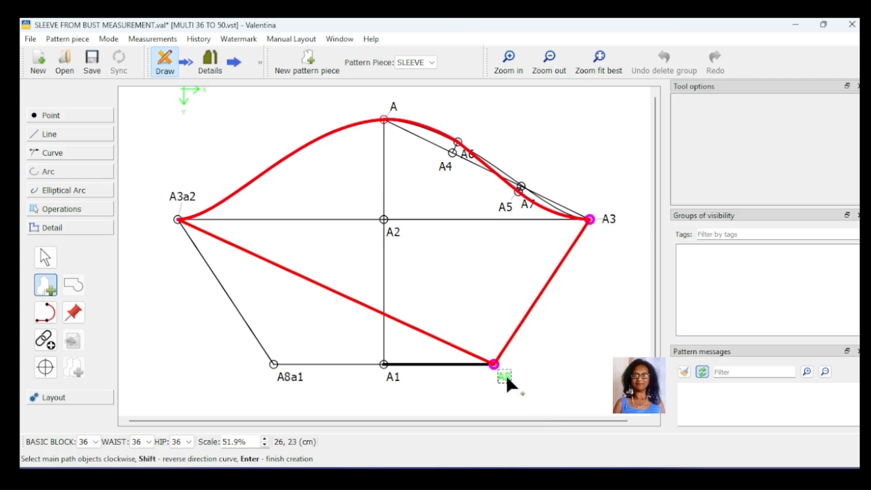
{"action": "left_click", "coordinate": [290, 377]}
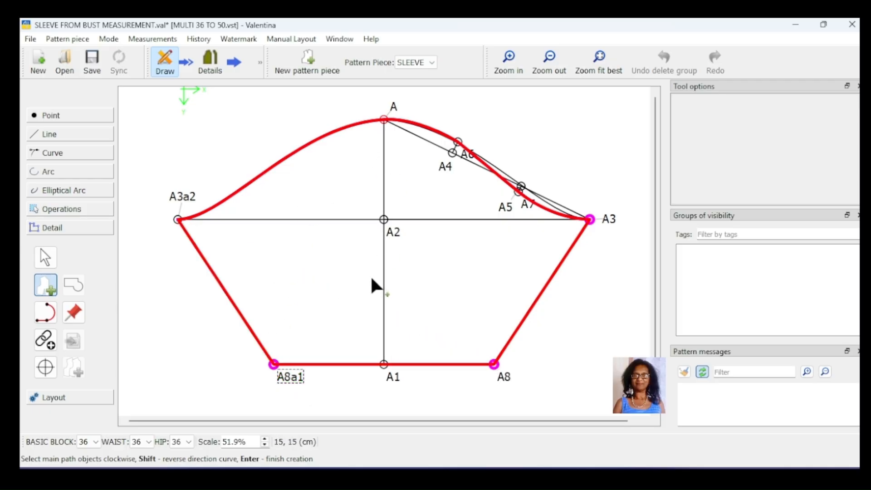
{"action": "key", "text": "Return"}
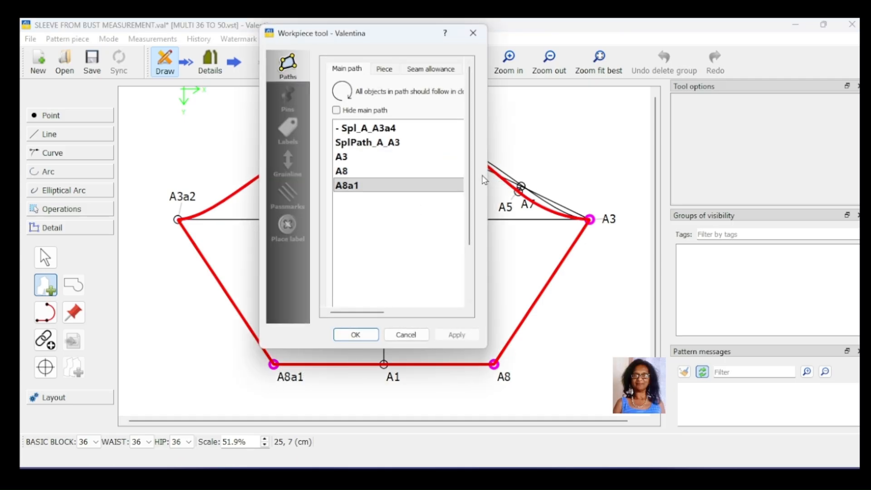
{"action": "left_click_drag", "start_coordinate": [487, 178], "coordinate": [641, 179]}
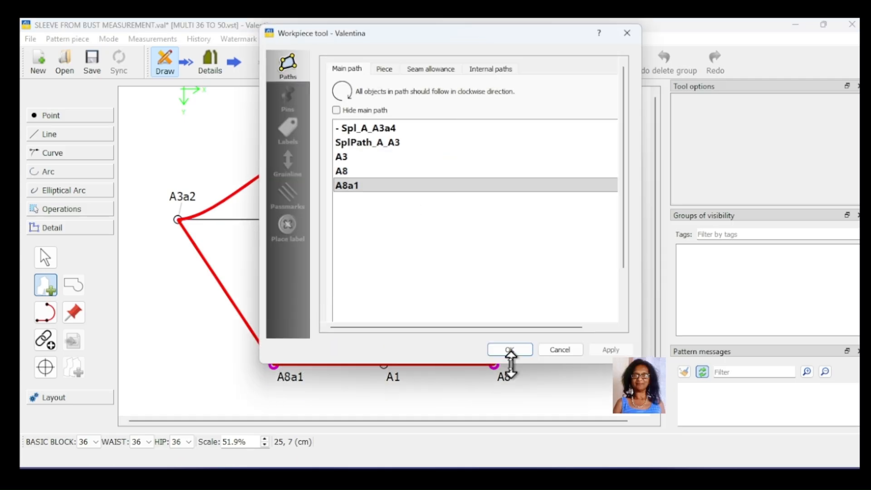
{"action": "mouse_move", "coordinate": [511, 363]}
{"action": "left_mouse_down"}
{"action": "mouse_move", "coordinate": [509, 339]}
{"action": "mouse_move", "coordinate": [509, 348]}
{"action": "left_mouse_up"}
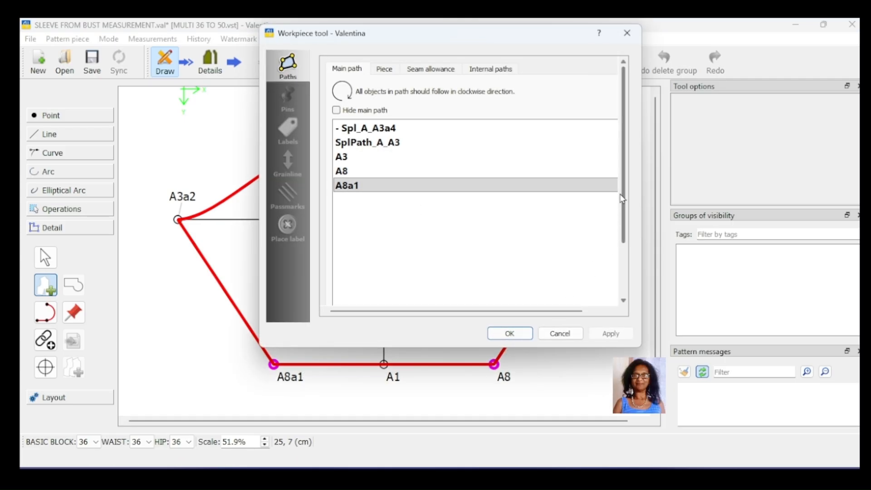
{"action": "left_click_drag", "start_coordinate": [622, 187], "coordinate": [626, 252]}
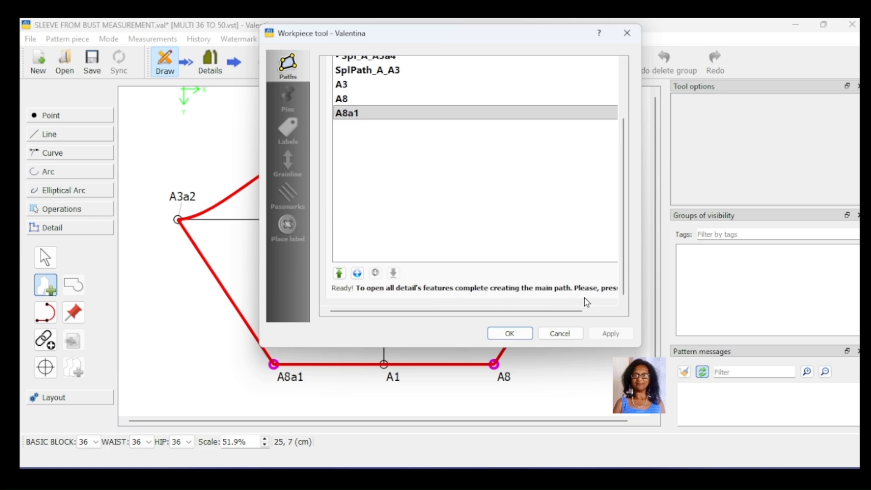
{"action": "left_click_drag", "start_coordinate": [577, 313], "coordinate": [602, 312]}
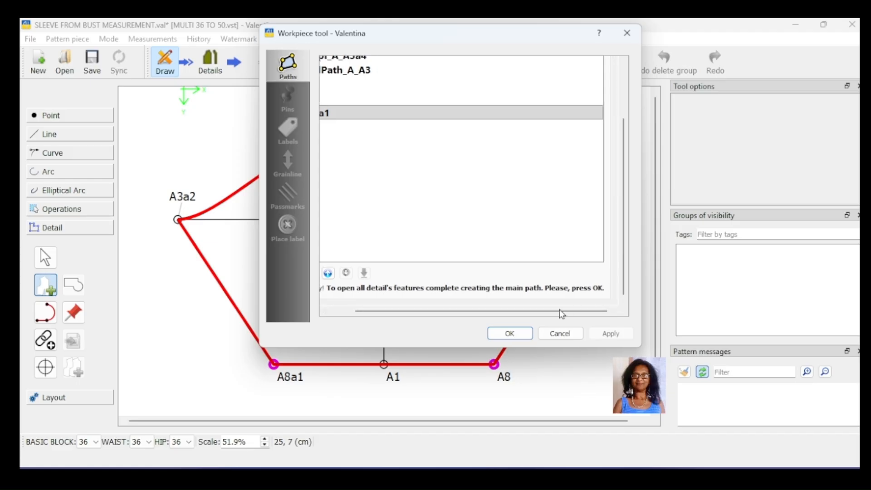
{"action": "left_click_drag", "start_coordinate": [546, 315], "coordinate": [458, 306]}
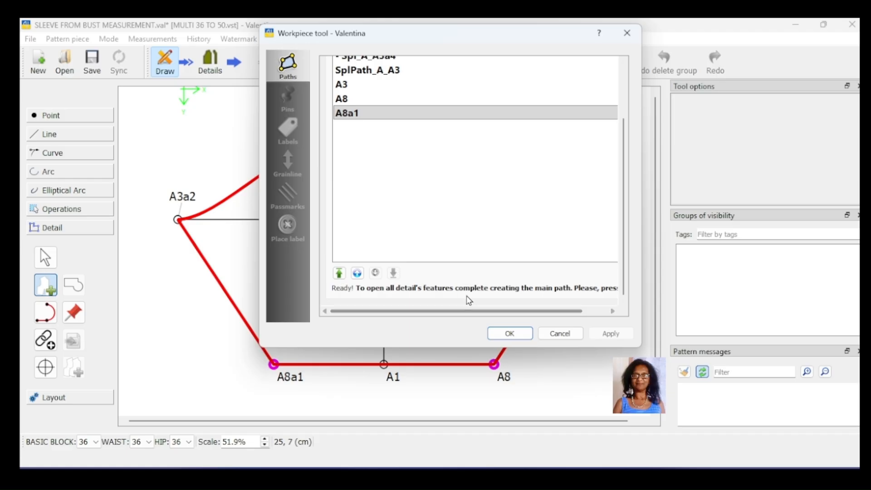
{"action": "scroll", "coordinate": [469, 298], "scroll_direction": "up", "scroll_amount": 3}
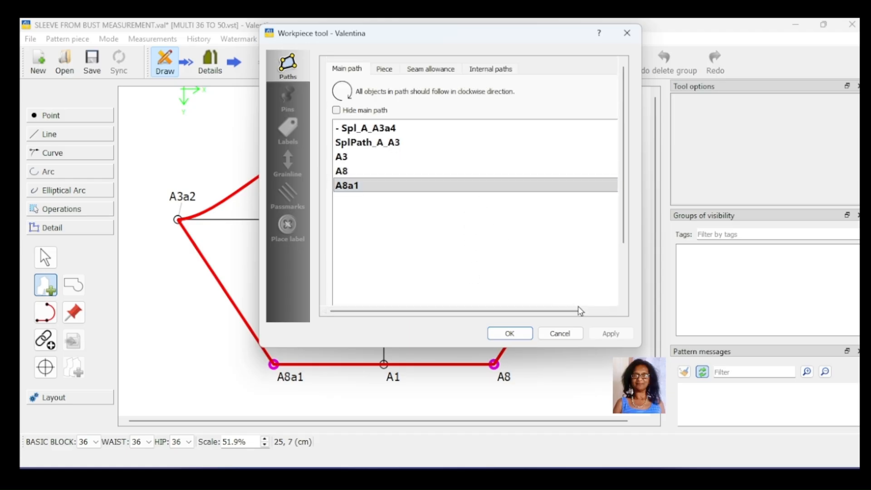
{"action": "left_click", "coordinate": [502, 333]}
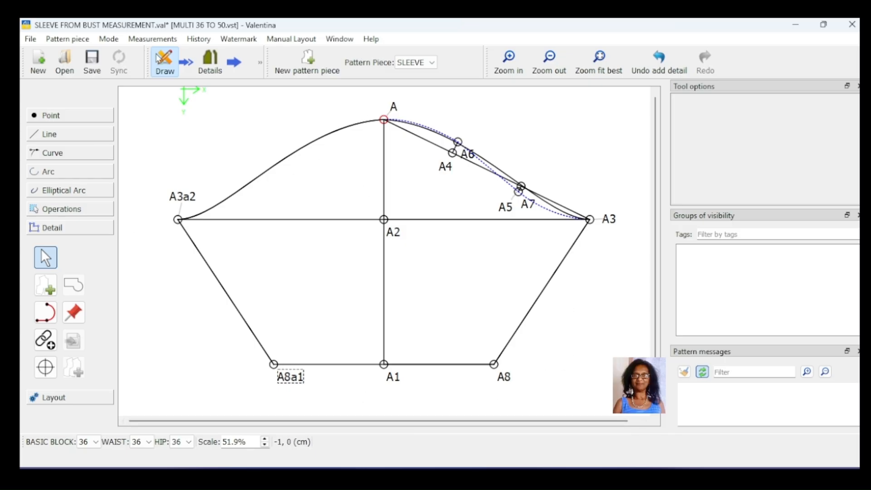
- Move the A3 point label on the sleeve piece slightly upward in Details mode
{"action": "left_click", "coordinate": [209, 61]}
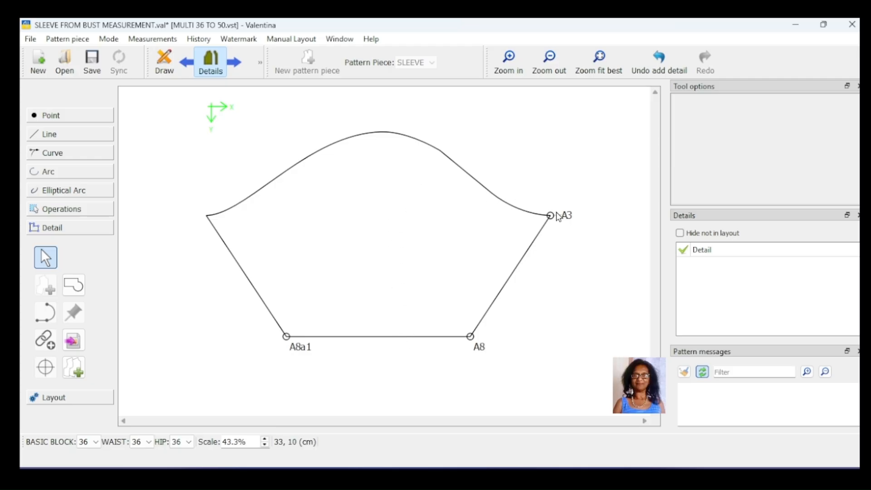
{"action": "left_click_drag", "start_coordinate": [572, 227], "coordinate": [574, 202]}
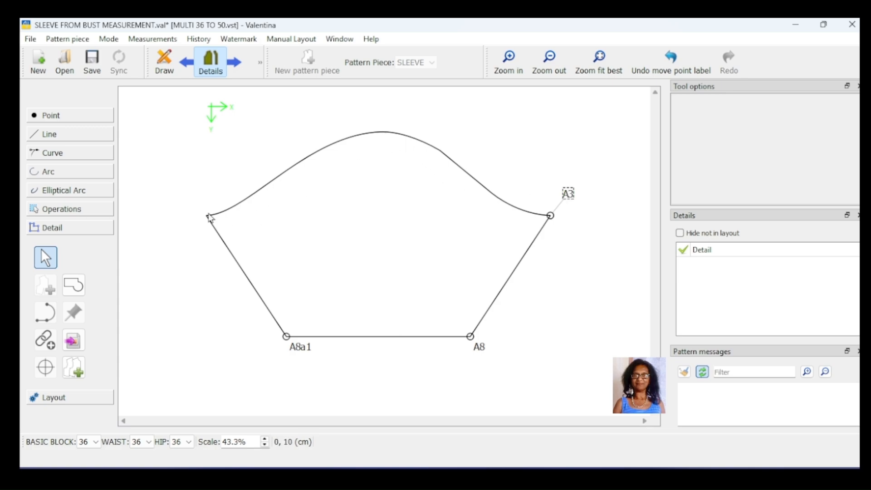
{"action": "left_click", "coordinate": [164, 63]}
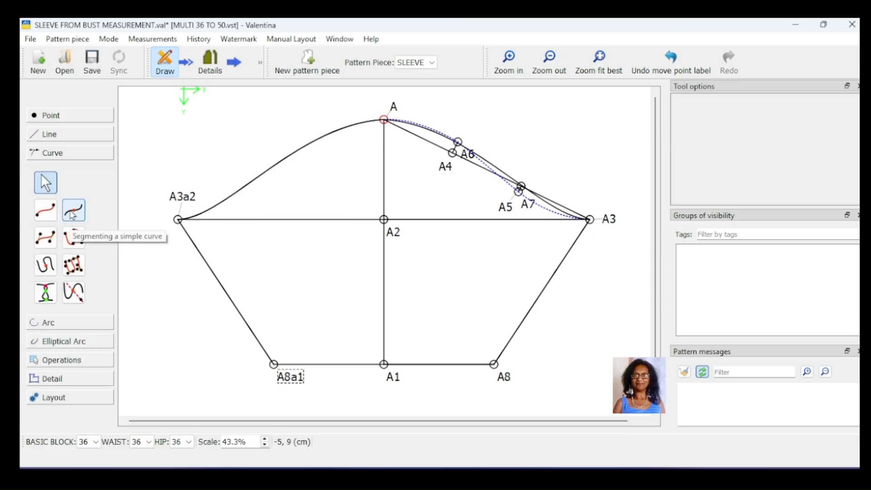
- Segment the mirrored cap curve with point A9 at length SplPath_A_A3/2
{"action": "left_click", "coordinate": [73, 214]}
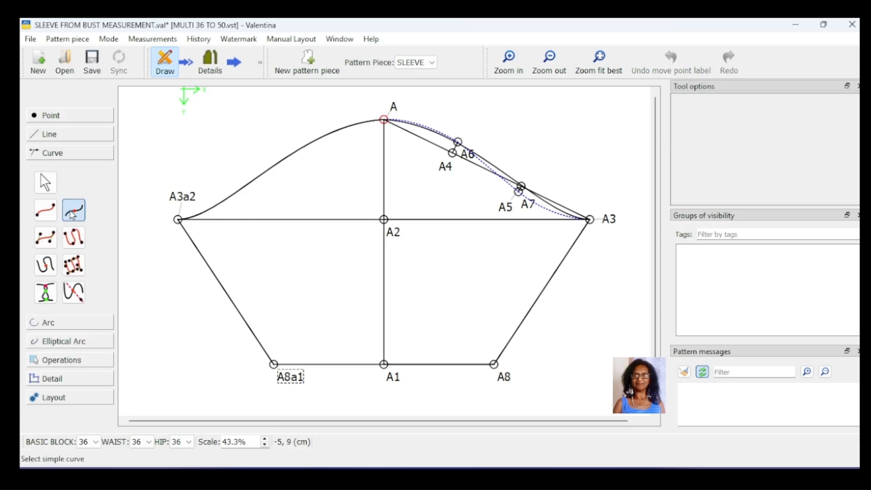
{"action": "left_click", "coordinate": [263, 181]}
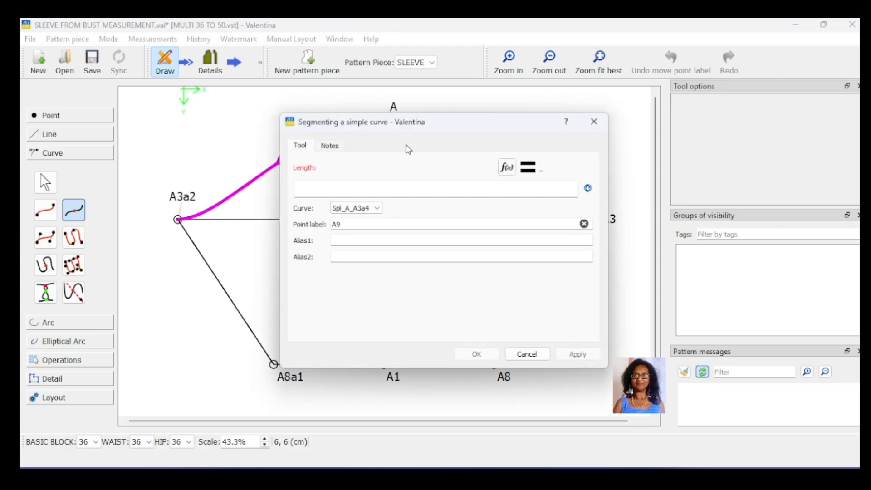
{"action": "left_click_drag", "start_coordinate": [421, 126], "coordinate": [330, 174]}
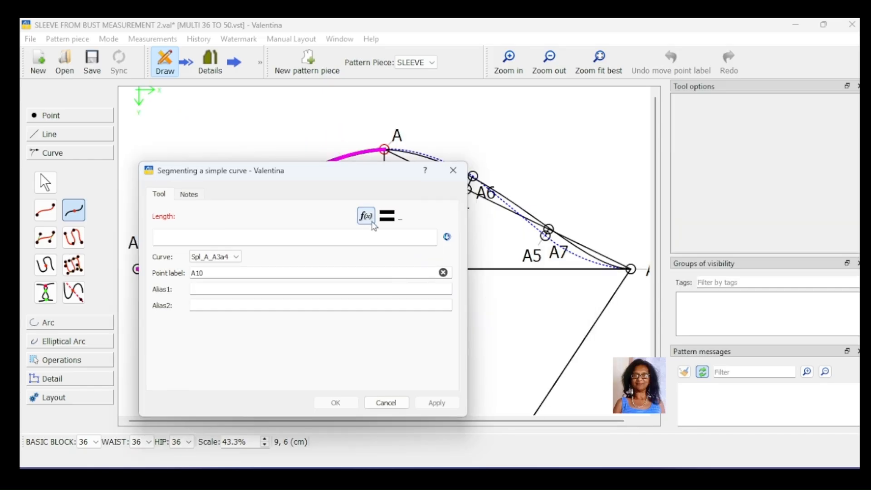
{"action": "left_click", "coordinate": [365, 217]}
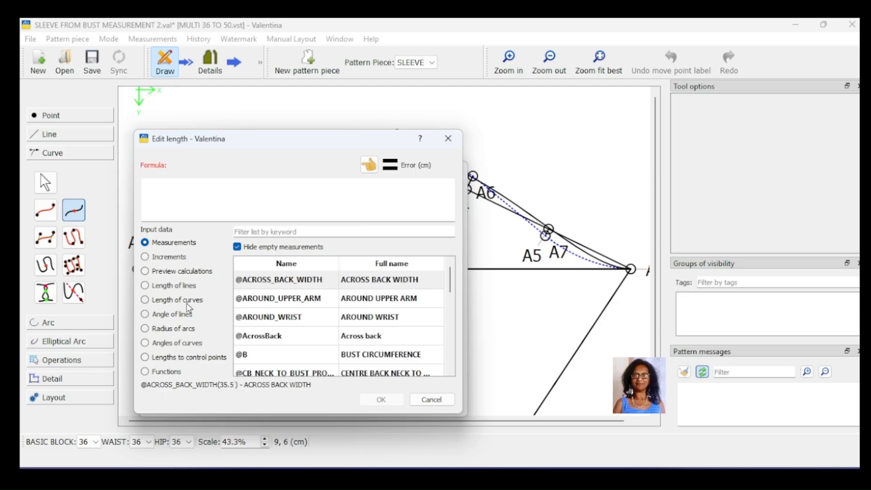
{"action": "left_click", "coordinate": [189, 303]}
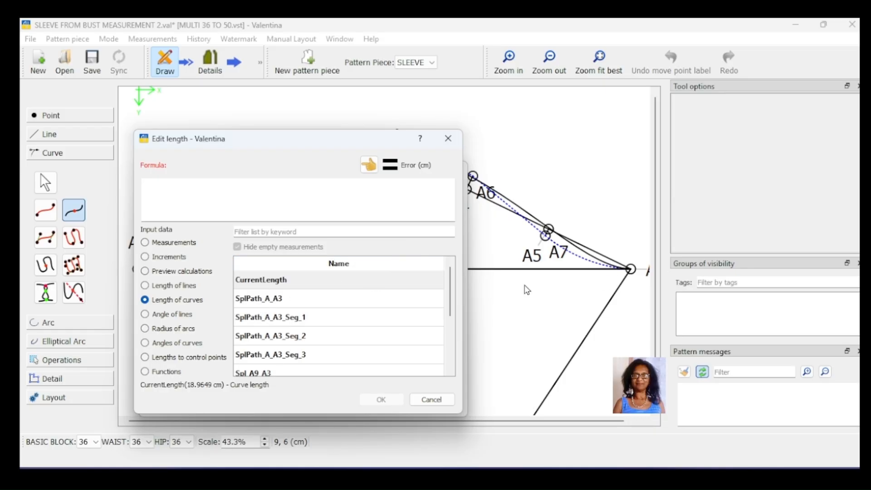
{"action": "left_click", "coordinate": [305, 303]}
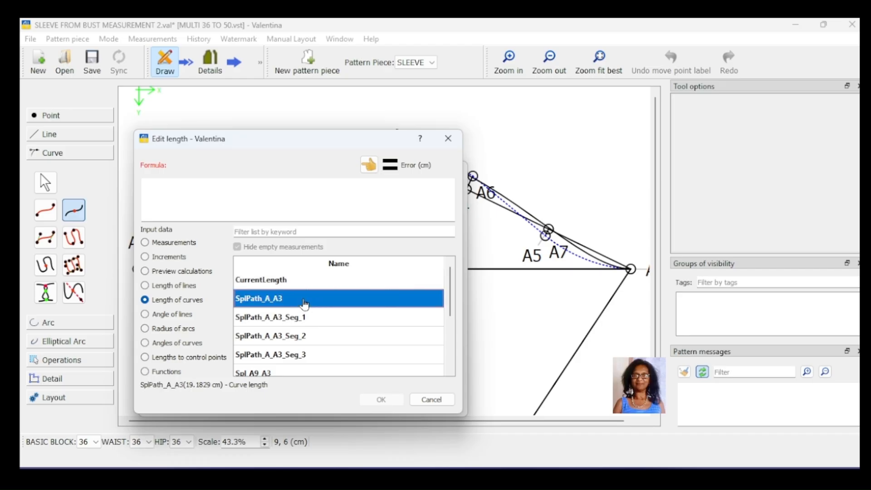
{"action": "double_click", "coordinate": [305, 303]}
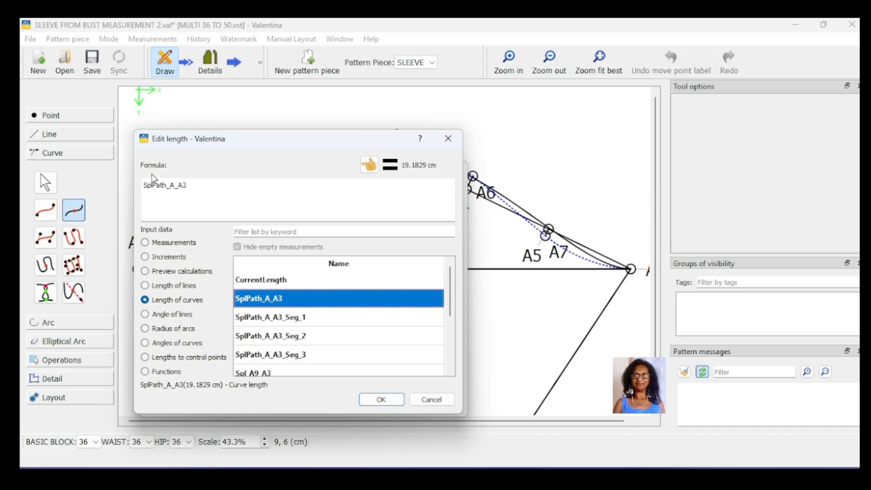
{"action": "left_click", "coordinate": [202, 185]}
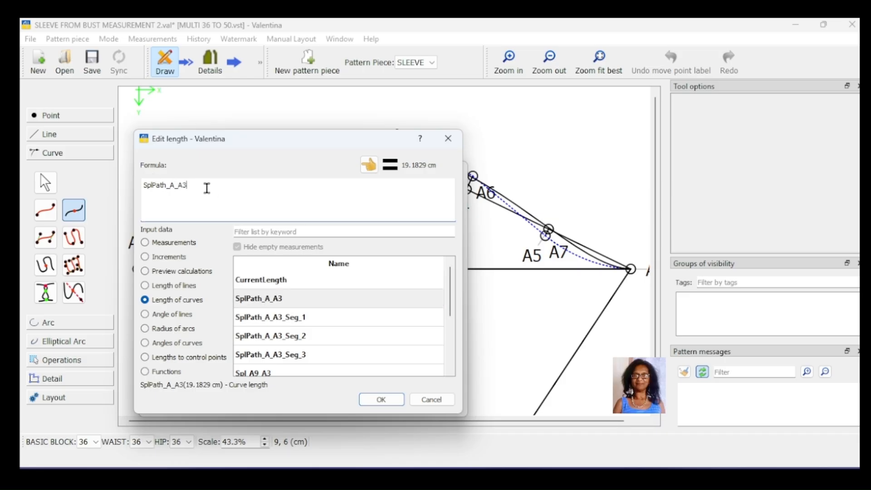
{"action": "type", "text": "/"}
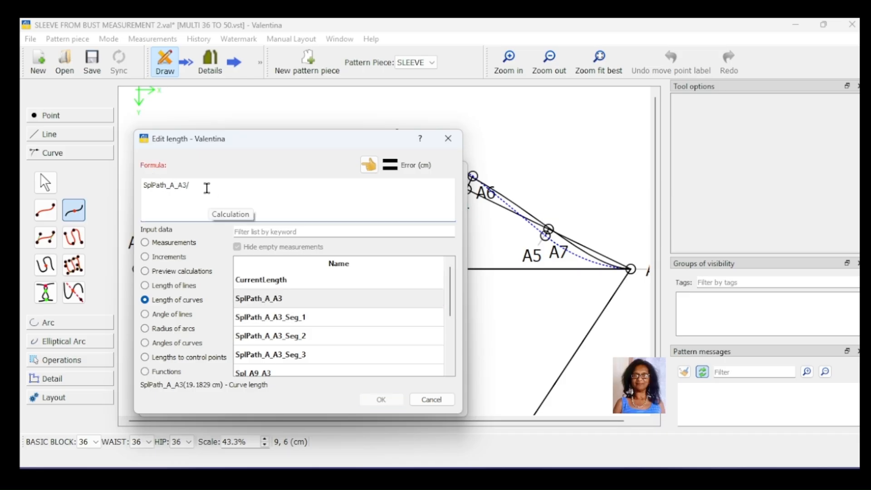
{"action": "type", "text": "2"}
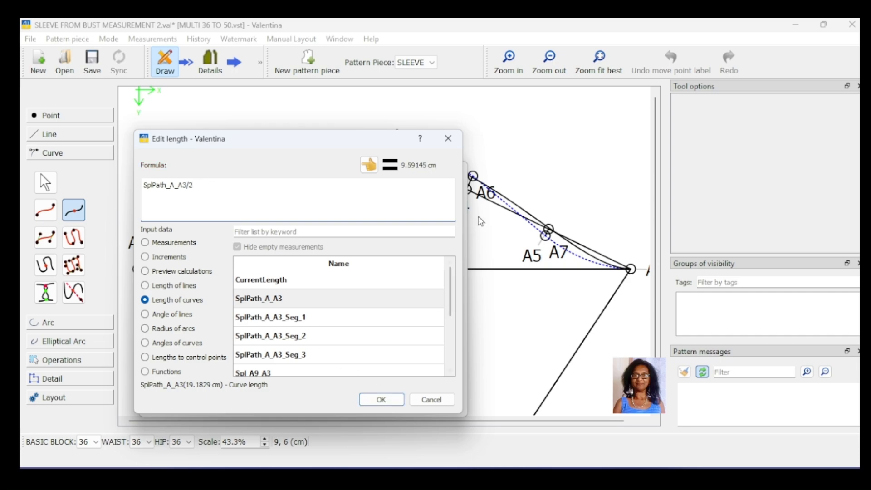
{"action": "left_click", "coordinate": [447, 144]}
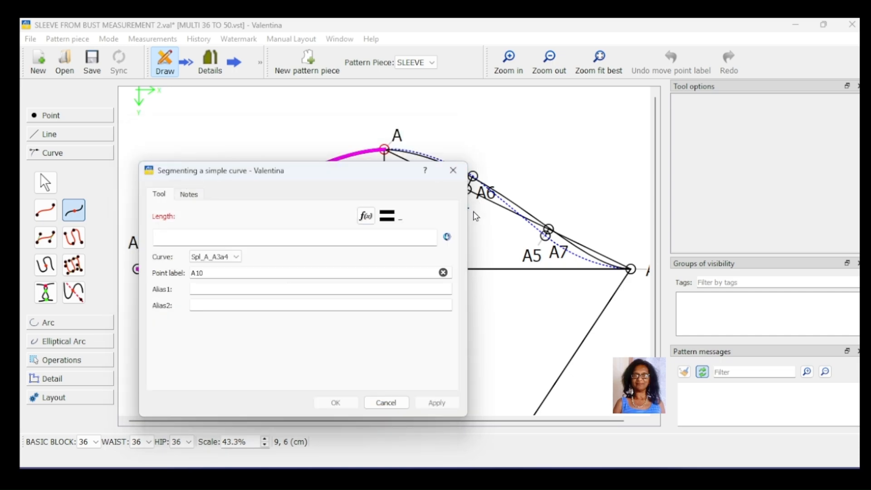
{"action": "left_click", "coordinate": [452, 172]}
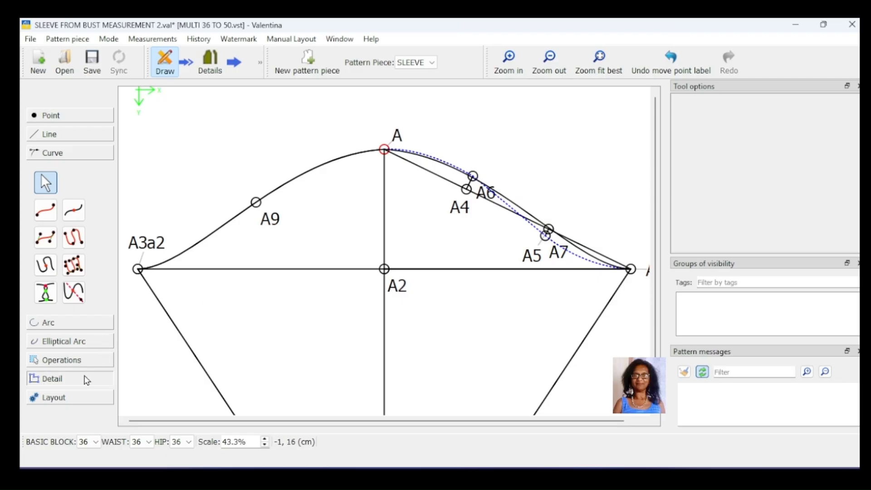
- Insert nodes A3a2, A9 and A into the Detail pattern piece
{"action": "left_click", "coordinate": [86, 379]}
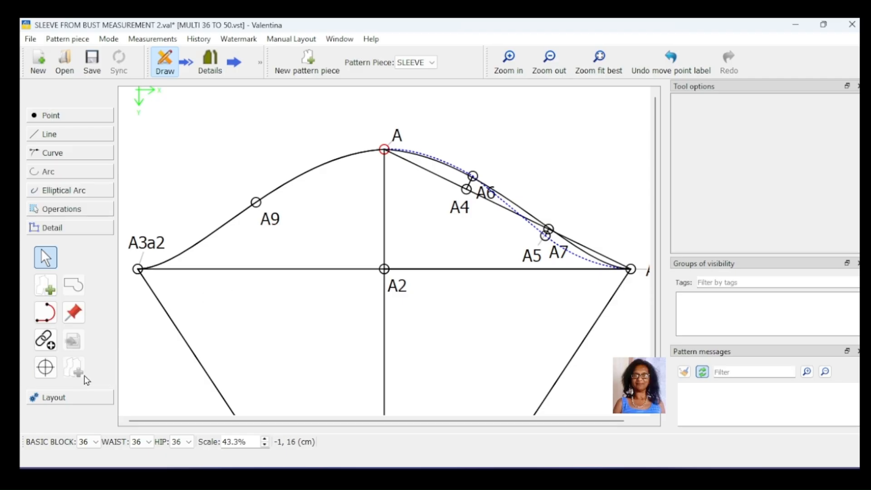
{"action": "left_click", "coordinate": [47, 341]}
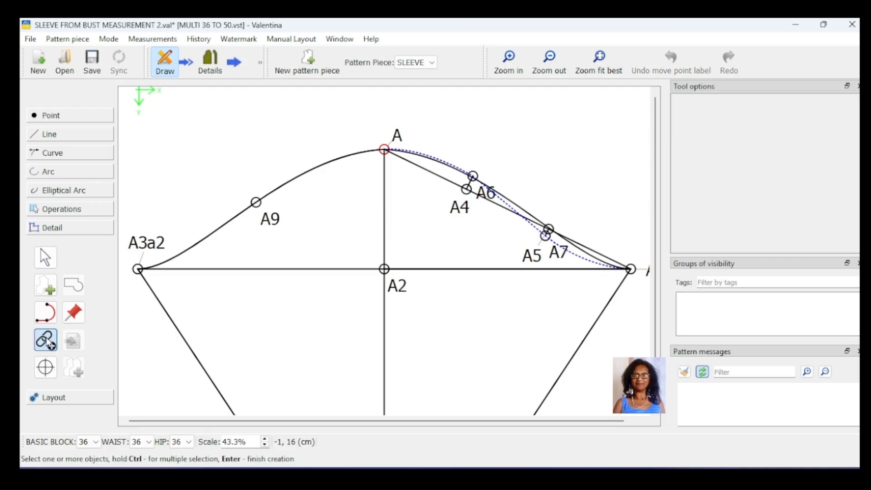
{"action": "left_click", "coordinate": [148, 242]}
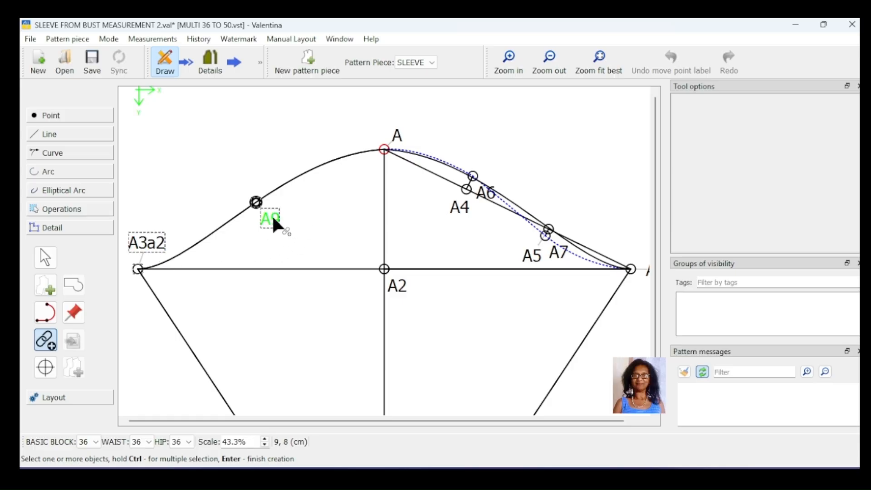
{"action": "left_click", "coordinate": [397, 132]}
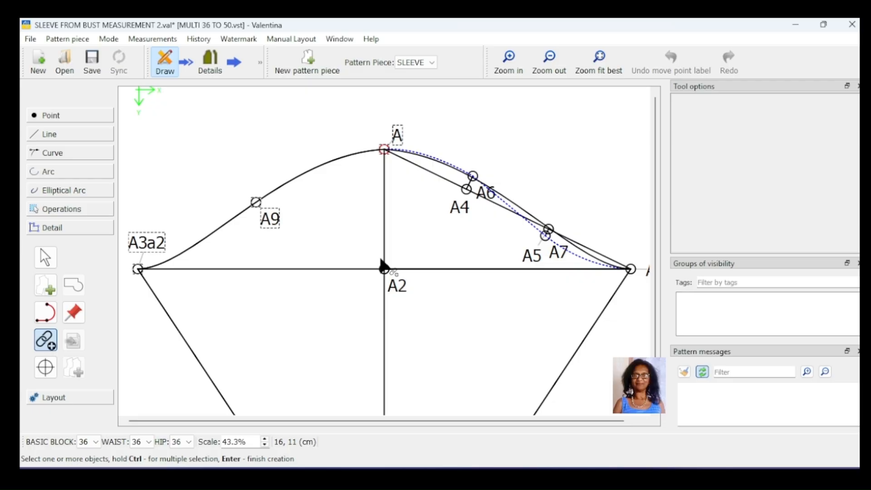
{"action": "key", "text": "Return"}
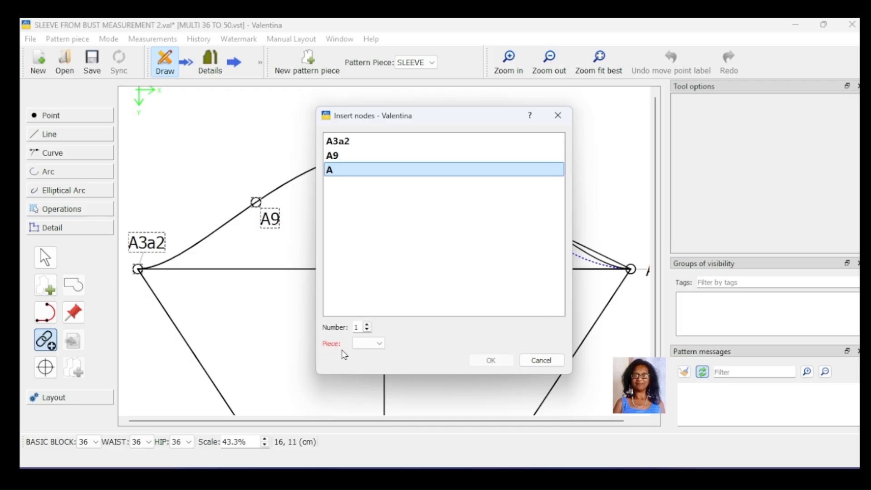
{"action": "left_click", "coordinate": [381, 344]}
{"action": "left_click", "coordinate": [382, 345]}
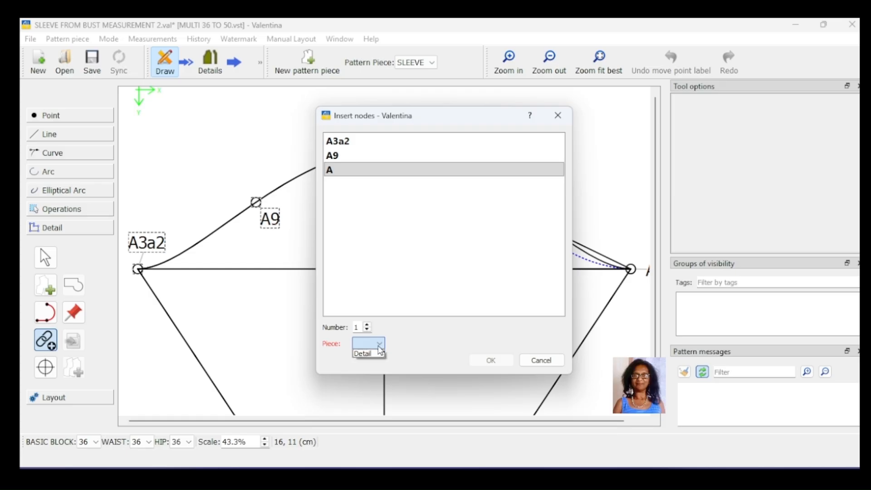
{"action": "left_click", "coordinate": [368, 355]}
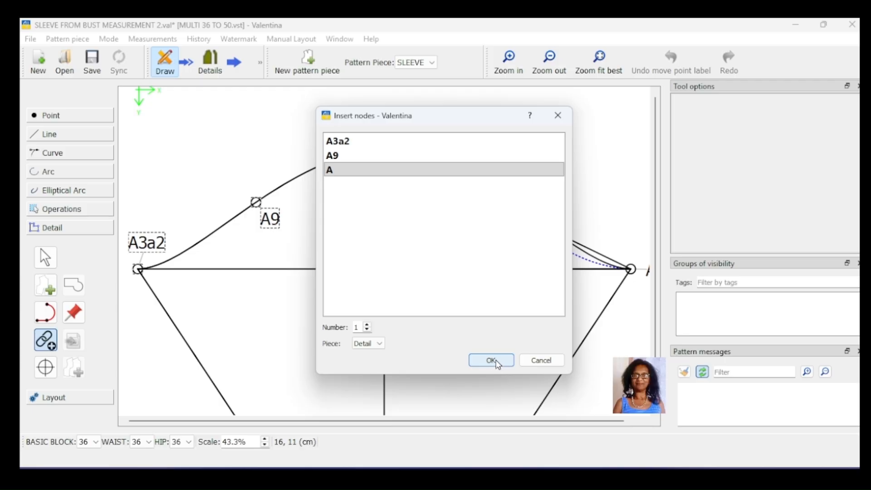
{"action": "left_click", "coordinate": [492, 360]}
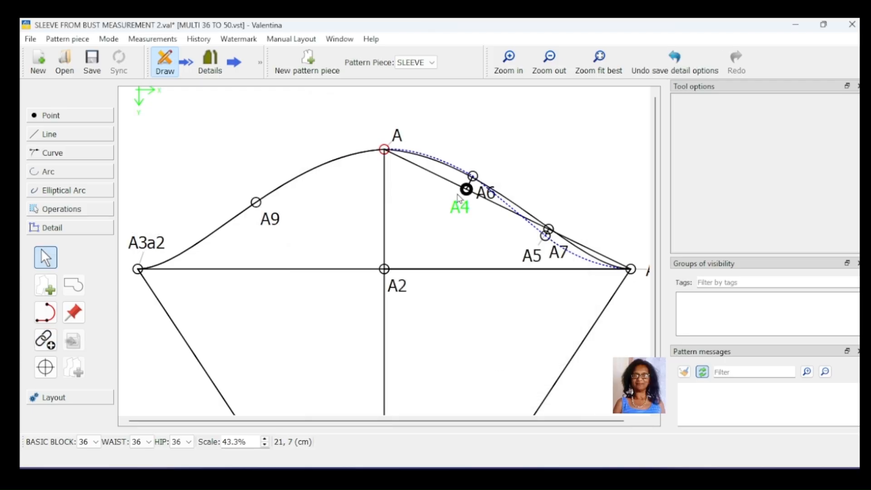
- Open the sleeve piece's options in Details mode and delete the duplicate A node at the end of the main path
{"action": "left_click", "coordinate": [209, 63]}
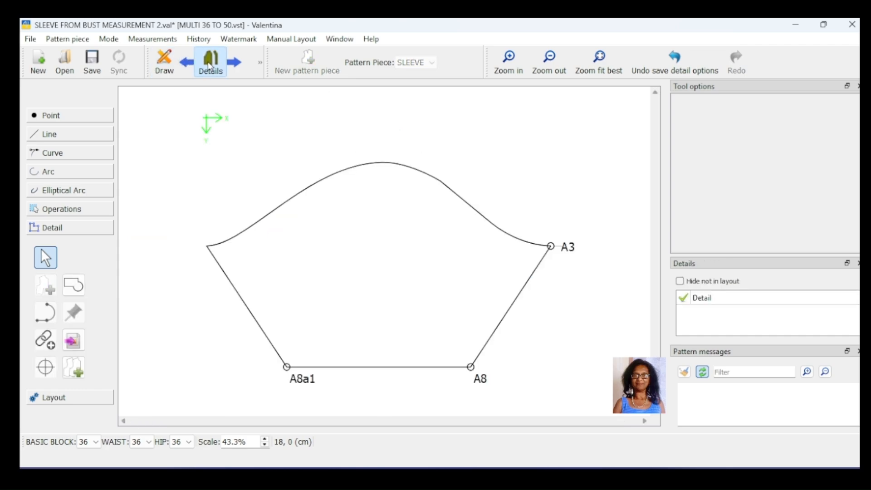
{"action": "right_click", "coordinate": [414, 222]}
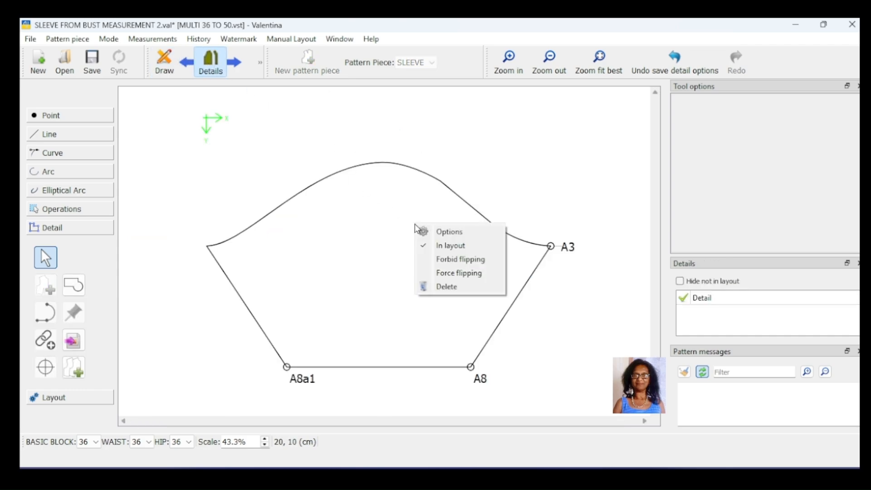
{"action": "left_click", "coordinate": [456, 234]}
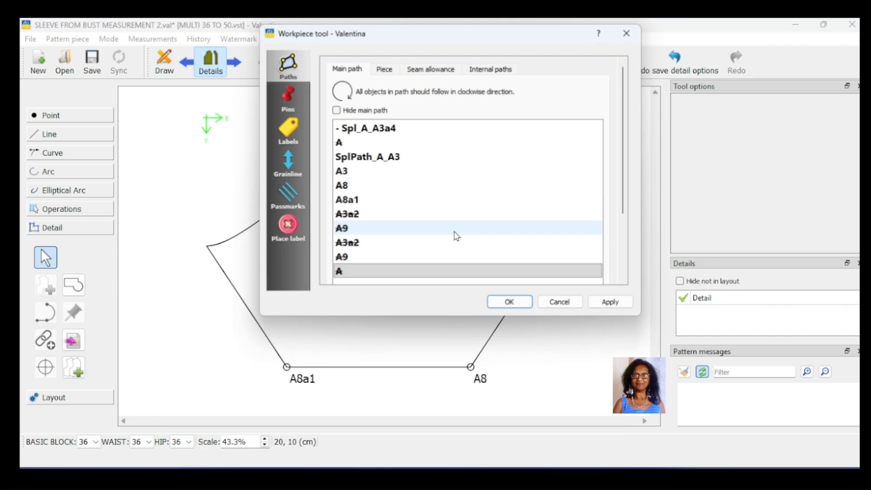
{"action": "left_click_drag", "start_coordinate": [438, 45], "coordinate": [643, 41]}
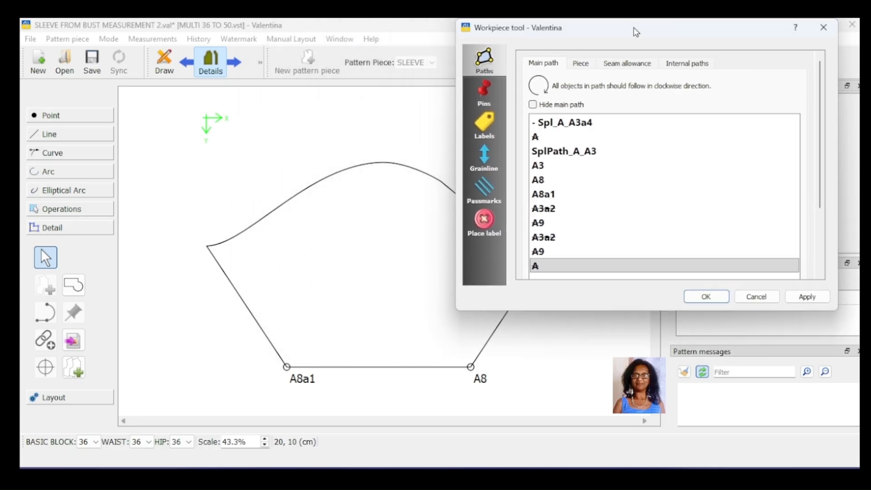
{"action": "left_click", "coordinate": [554, 266]}
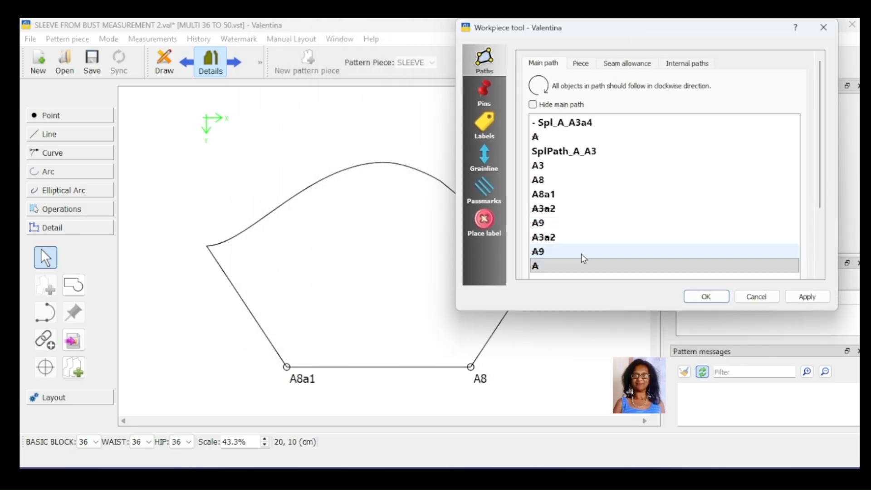
{"action": "right_click", "coordinate": [546, 270]}
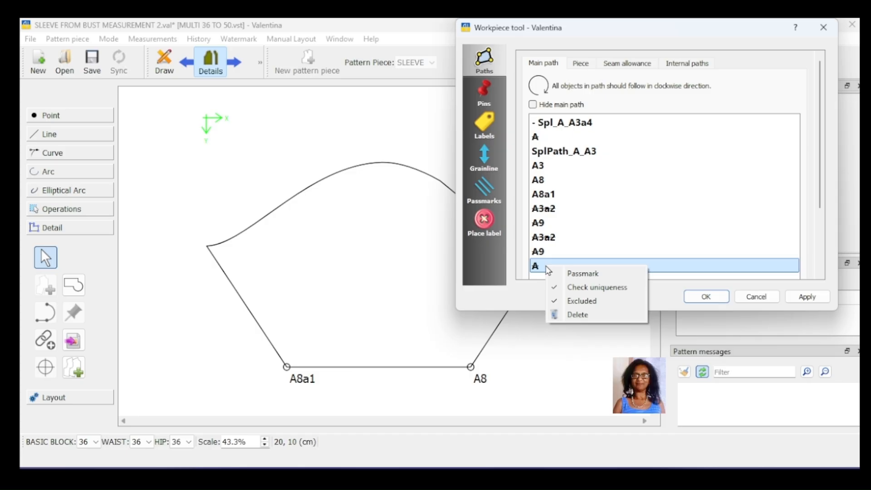
{"action": "left_click", "coordinate": [552, 301]}
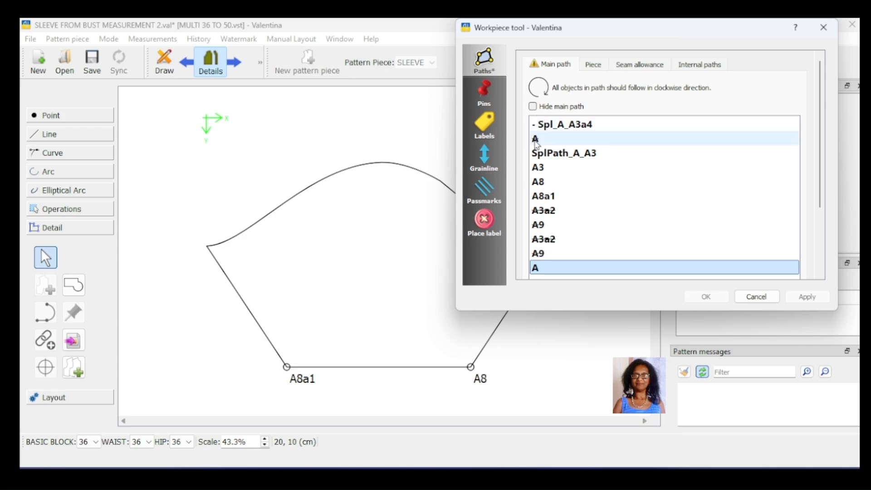
{"action": "key", "text": "Delete"}
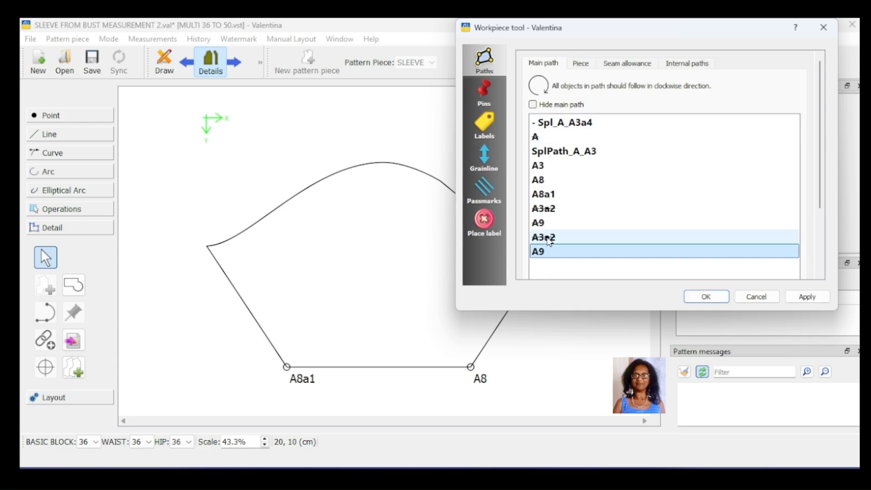
- Include nodes A3a2 and A9 in the main path, removing their duplicate entries, and apply
{"action": "left_click", "coordinate": [546, 237]}
{"action": "right_click", "coordinate": [547, 237]}
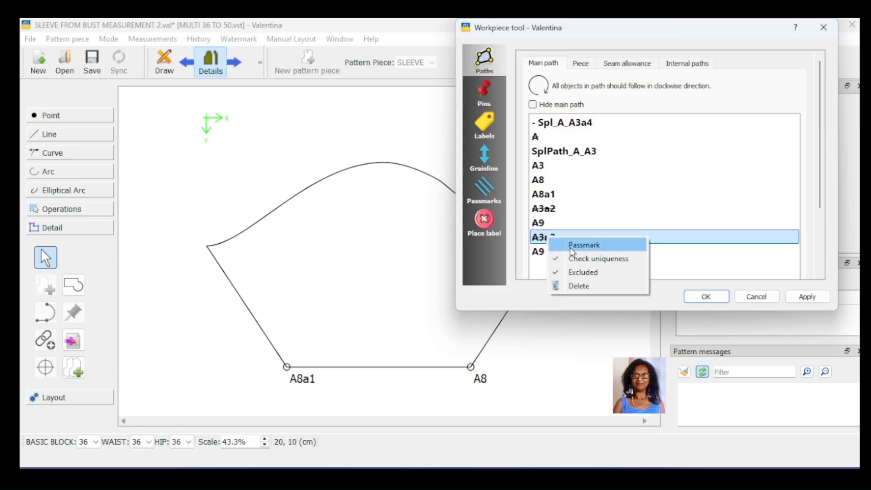
{"action": "left_click", "coordinate": [585, 274]}
{"action": "right_click", "coordinate": [540, 224]}
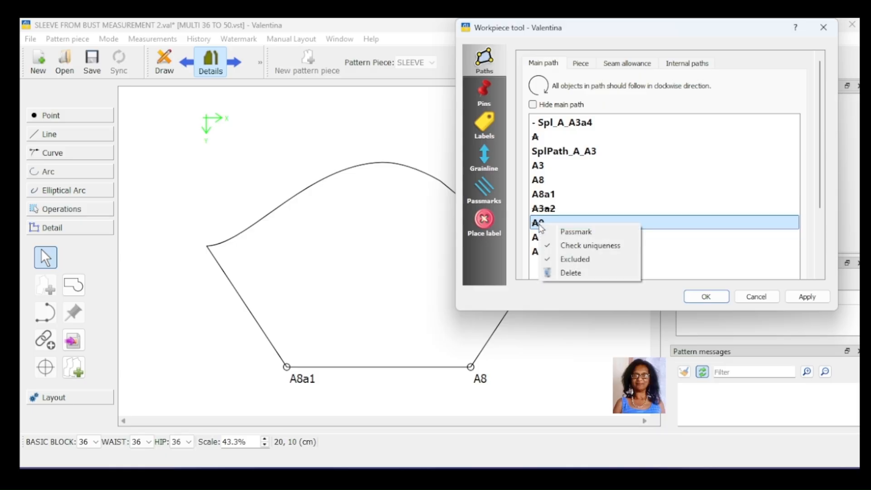
{"action": "left_click", "coordinate": [575, 259]}
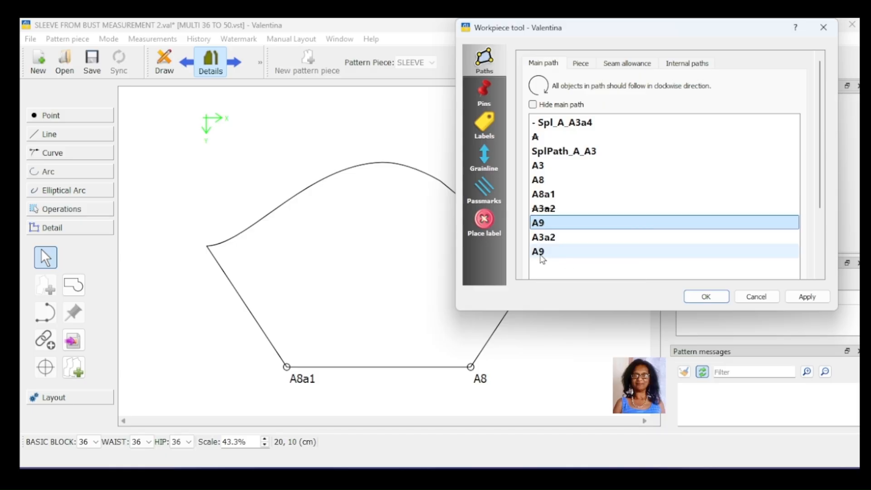
{"action": "left_click", "coordinate": [810, 298]}
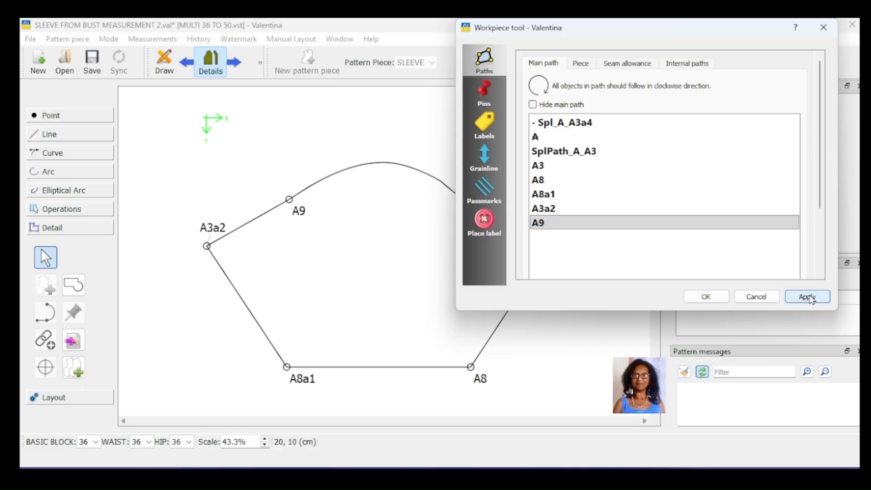
- Include node A in the sleeve piece's main path and confirm the piece options
{"action": "right_click", "coordinate": [544, 138]}
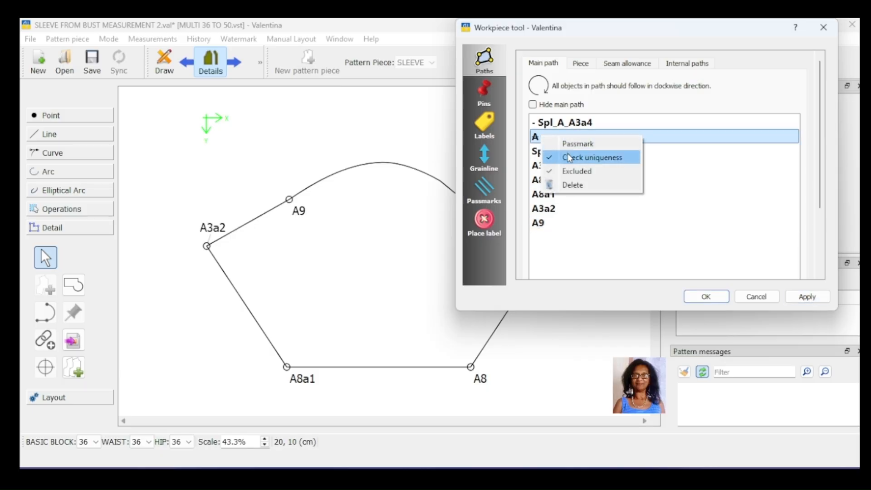
{"action": "left_click", "coordinate": [577, 171]}
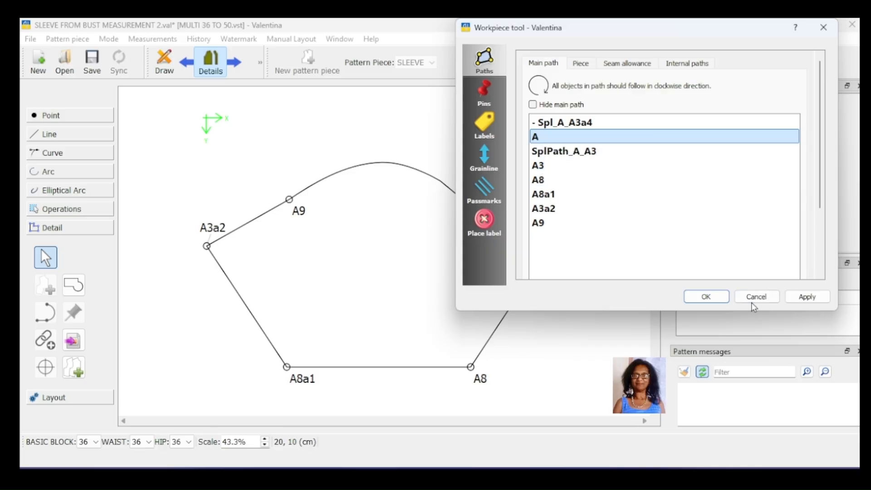
{"action": "left_click", "coordinate": [789, 300]}
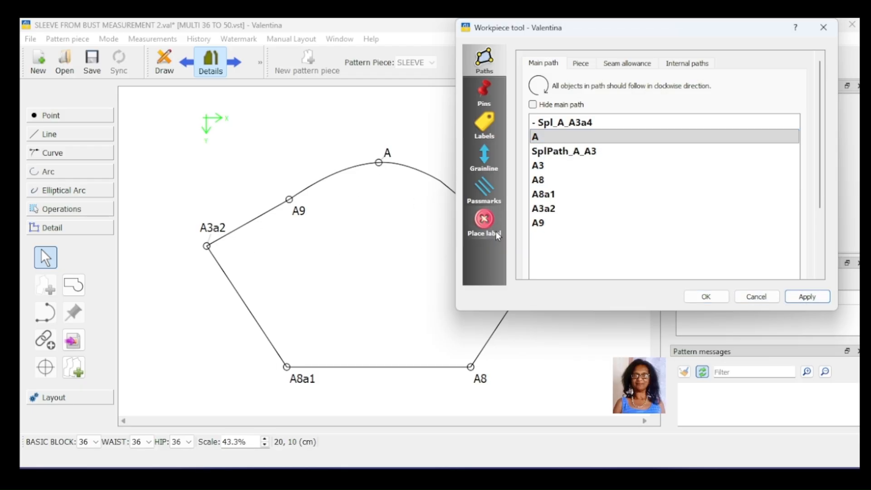
{"action": "left_click", "coordinate": [707, 297]}
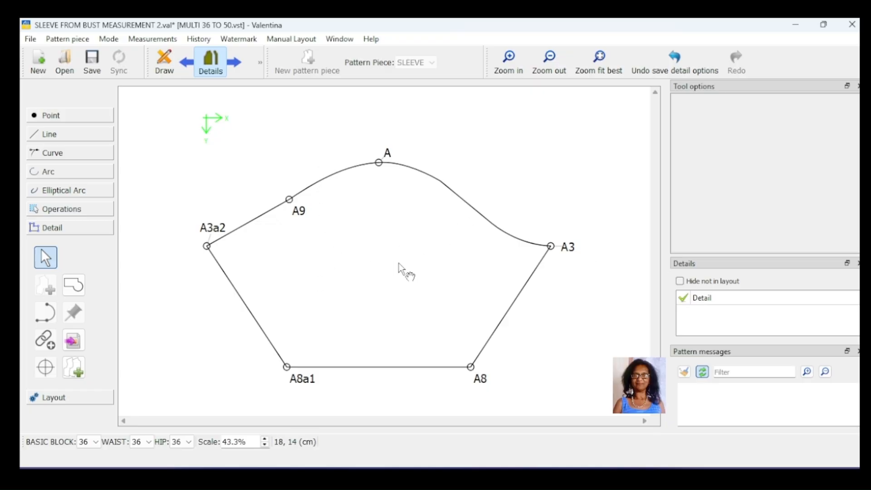
- Turn on the seam allowance for the sleeve piece and confirm
{"action": "left_click", "coordinate": [479, 214]}
{"action": "right_click", "coordinate": [479, 213]}
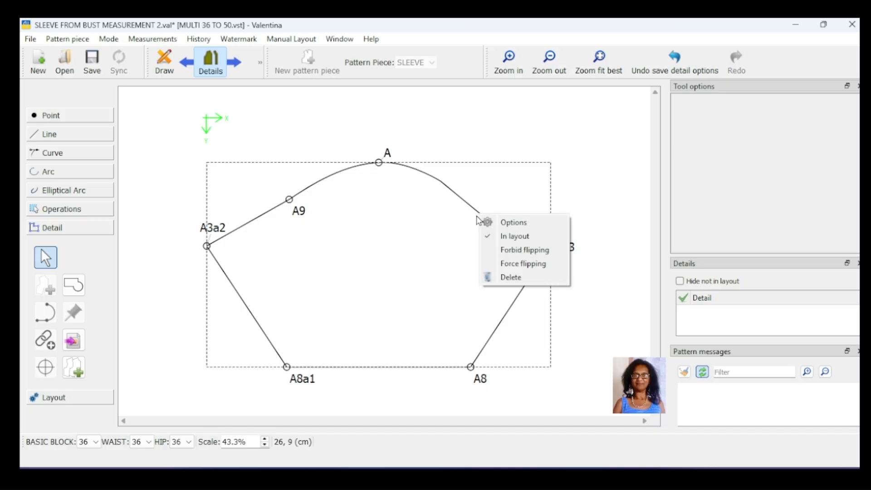
{"action": "left_click", "coordinate": [520, 223]}
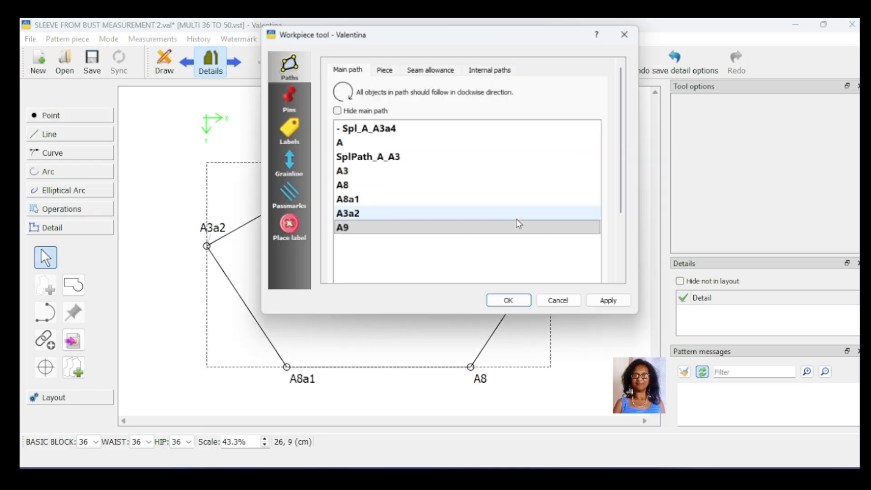
{"action": "left_click", "coordinate": [431, 70]}
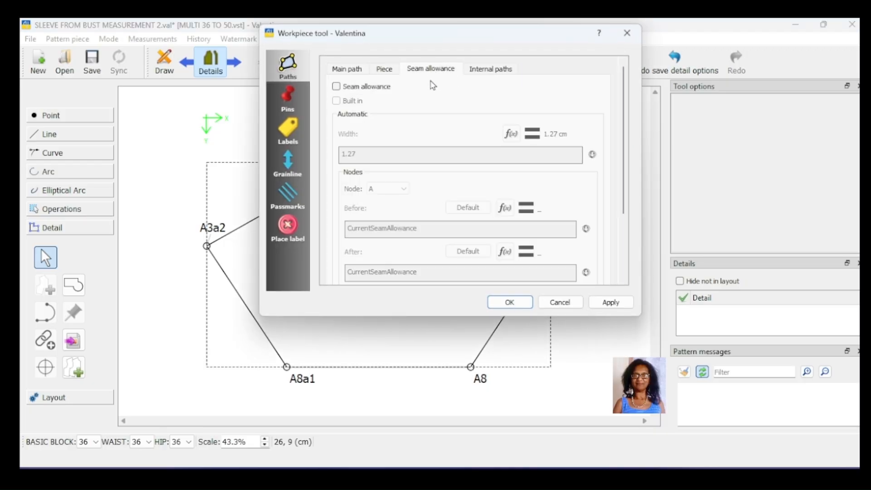
{"action": "left_click", "coordinate": [336, 87]}
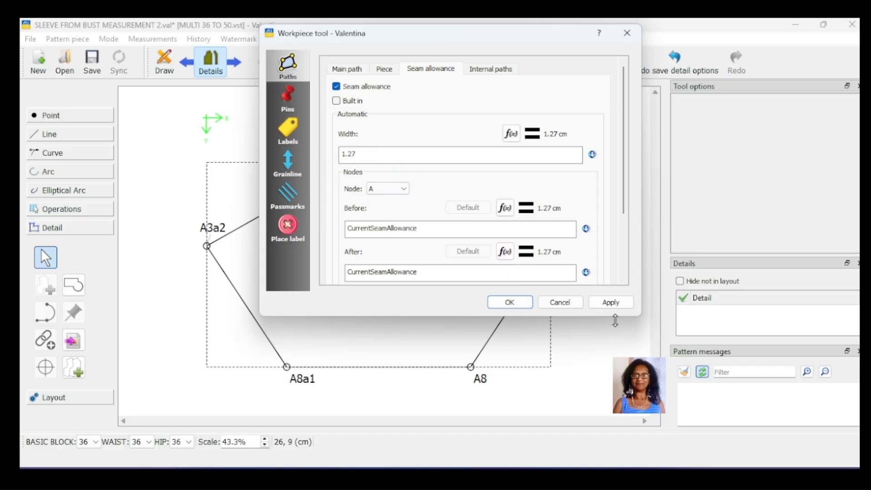
{"action": "left_click", "coordinate": [605, 304]}
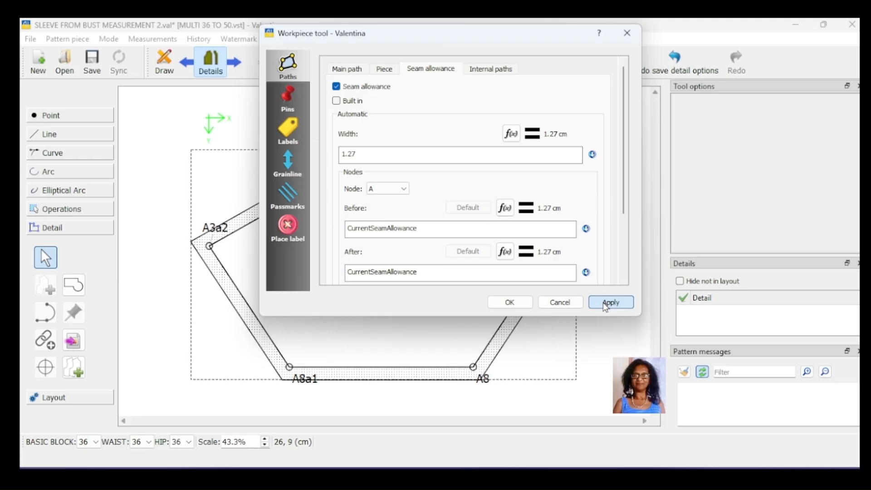
{"action": "left_click", "coordinate": [505, 304]}
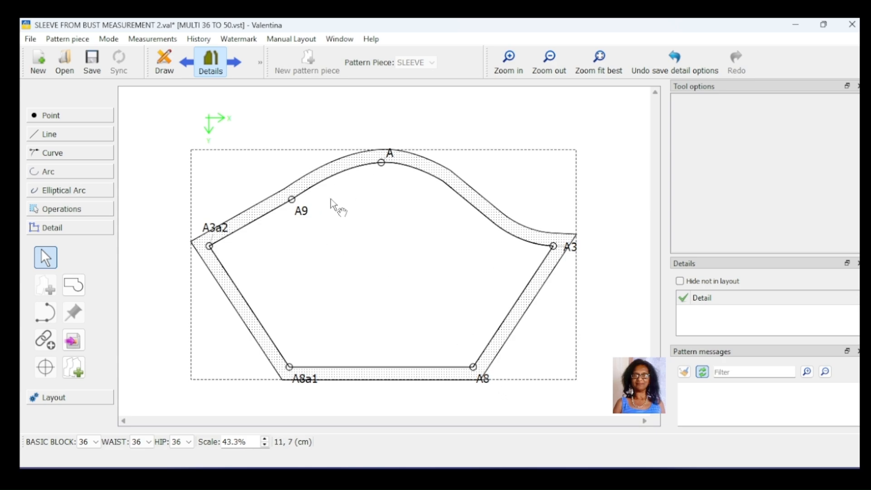
- Add passmarks at nodes A and A9 on the sleeve cap
{"action": "left_click", "coordinate": [304, 211]}
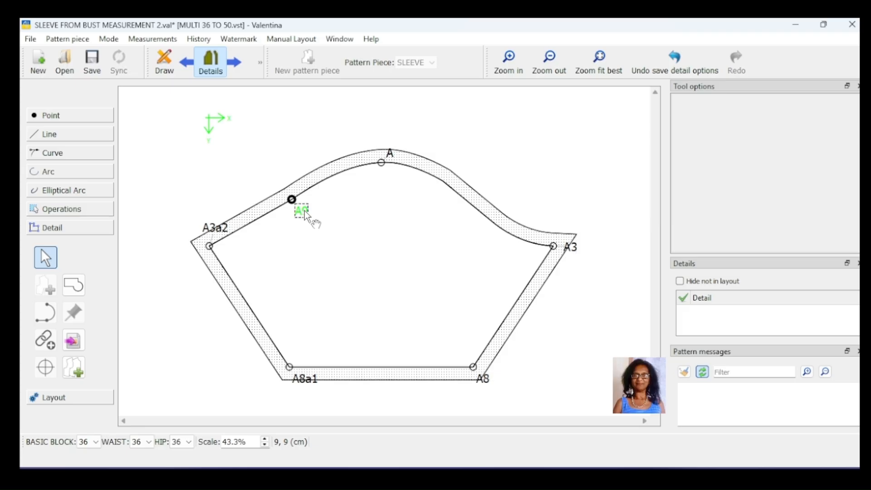
{"action": "right_click", "coordinate": [390, 156]}
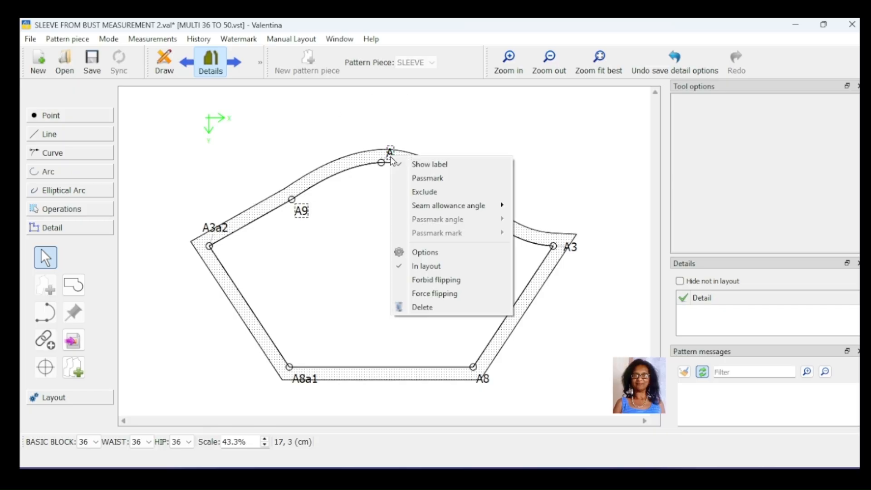
{"action": "left_click", "coordinate": [421, 179]}
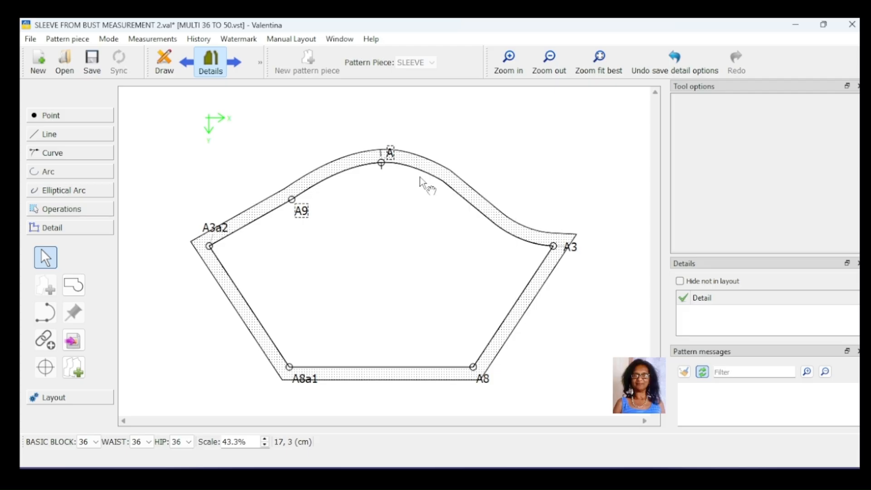
{"action": "right_click", "coordinate": [300, 215]}
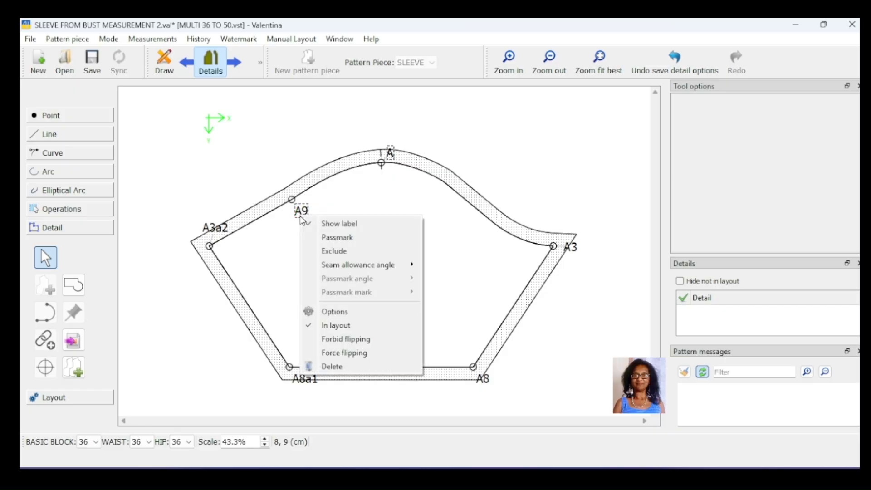
{"action": "left_click", "coordinate": [331, 239]}
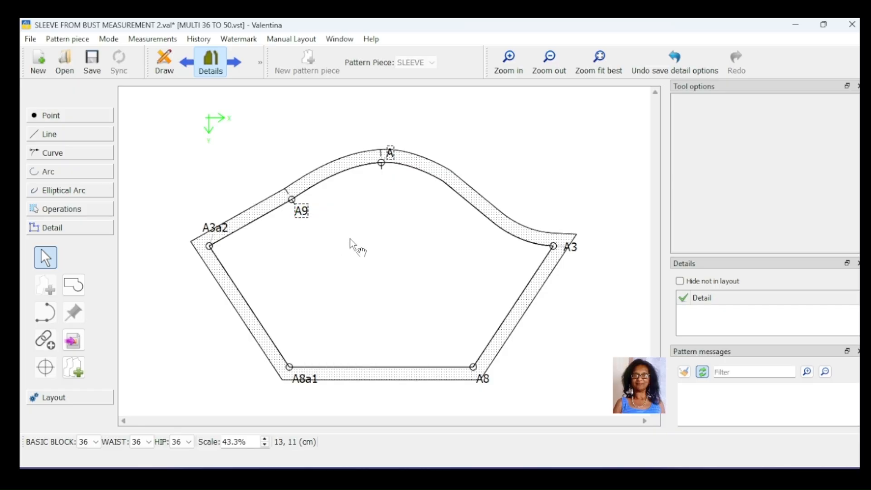
{"action": "left_click", "coordinate": [403, 203]}
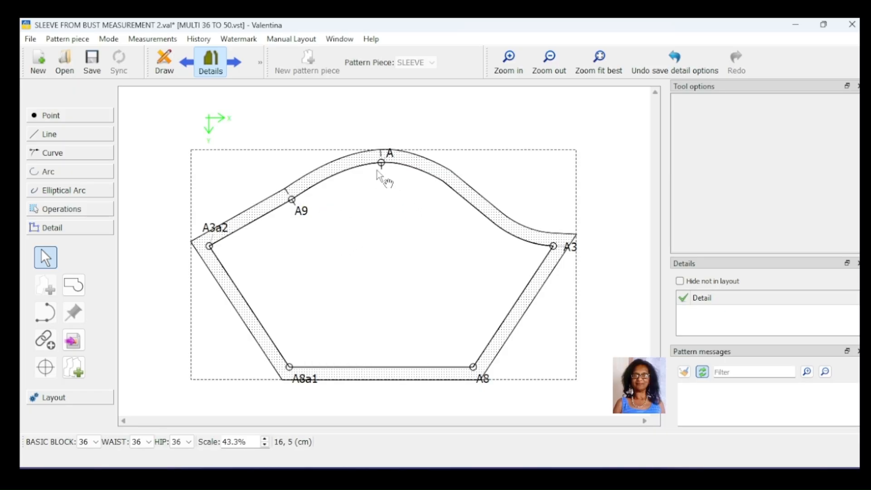
- Change the passmark at node A9 to a two-line mark
{"action": "right_click", "coordinate": [304, 210]}
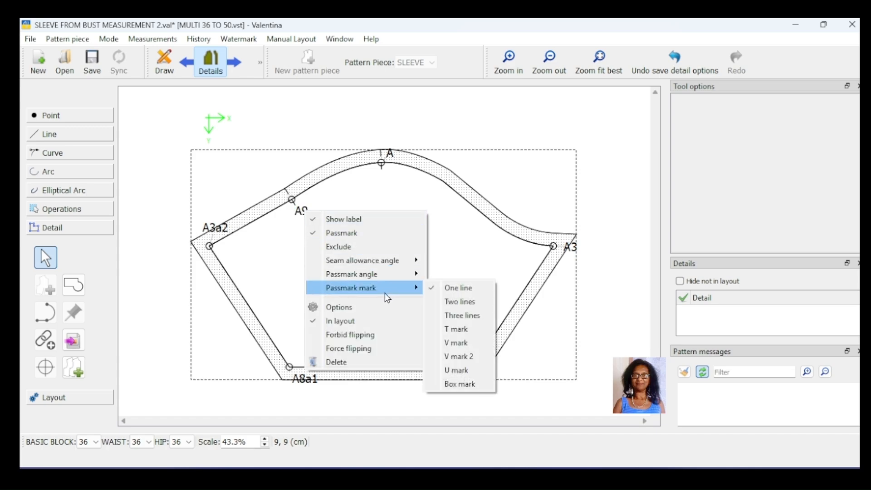
{"action": "mouse_move", "coordinate": [356, 278]}
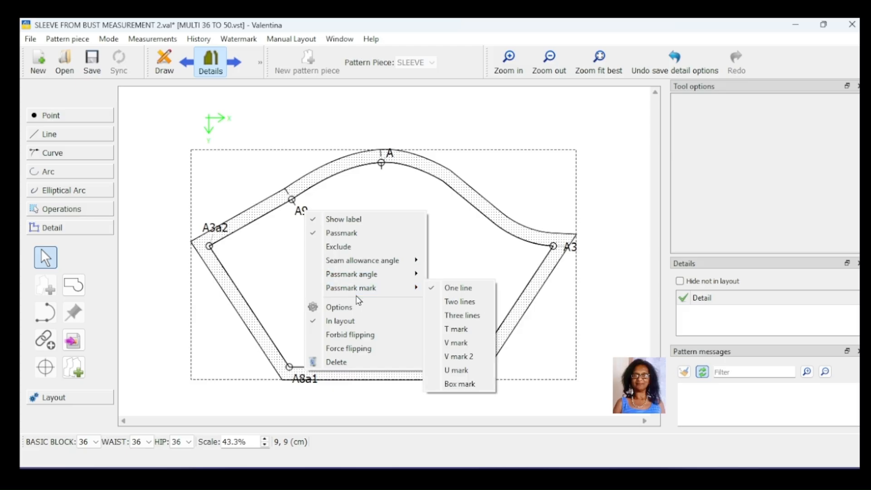
{"action": "left_click", "coordinate": [460, 301]}
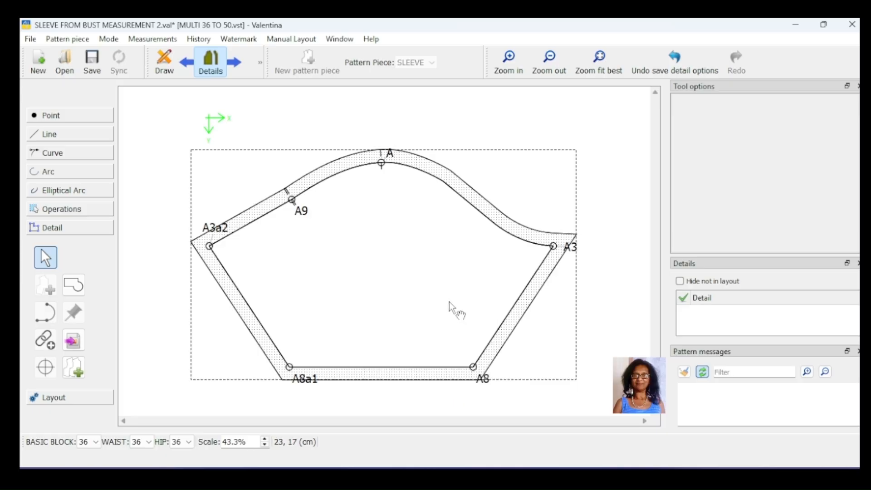
- Inspect the passmarks at nodes A and A9 along the sleeve cap seam allowance
{"action": "scroll", "coordinate": [449, 301], "scroll_direction": "up", "scroll_amount": 3, "text": "ctrl"}
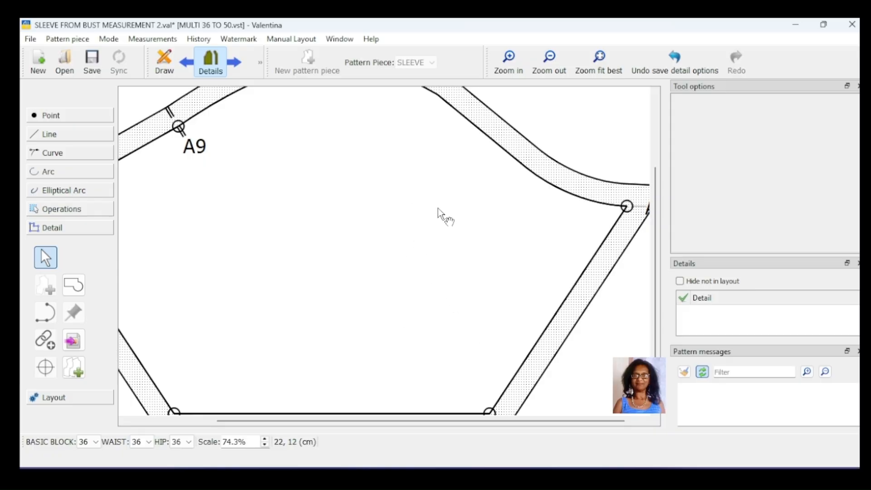
{"action": "scroll", "coordinate": [464, 195], "scroll_direction": "up", "scroll_amount": 2}
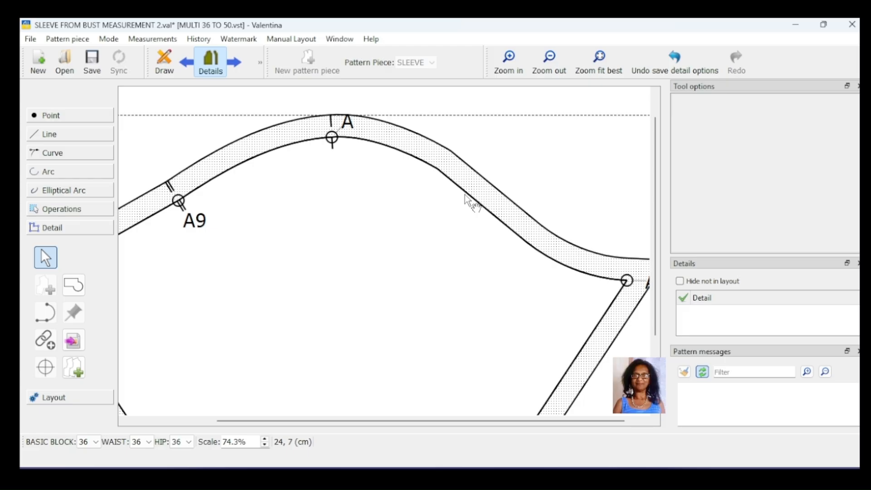
{"action": "scroll", "coordinate": [464, 195], "scroll_direction": "up", "scroll_amount": 1}
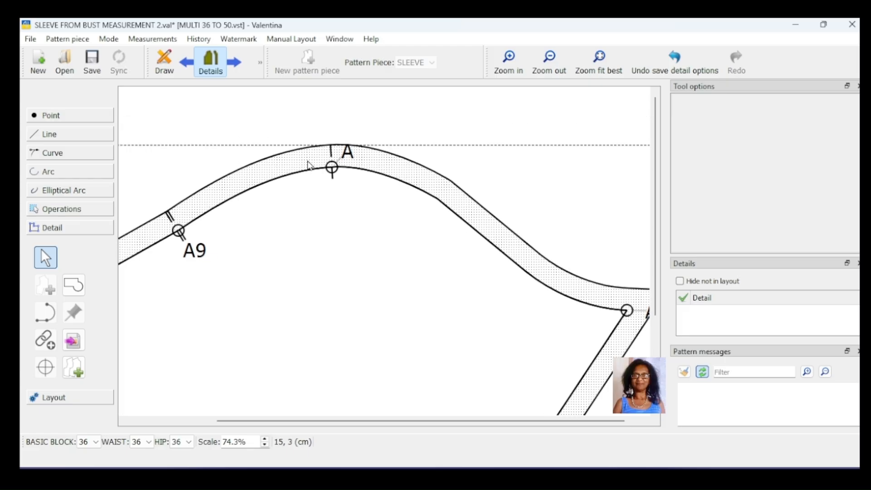
{"action": "scroll", "coordinate": [379, 233], "scroll_direction": "down", "scroll_amount": 4}
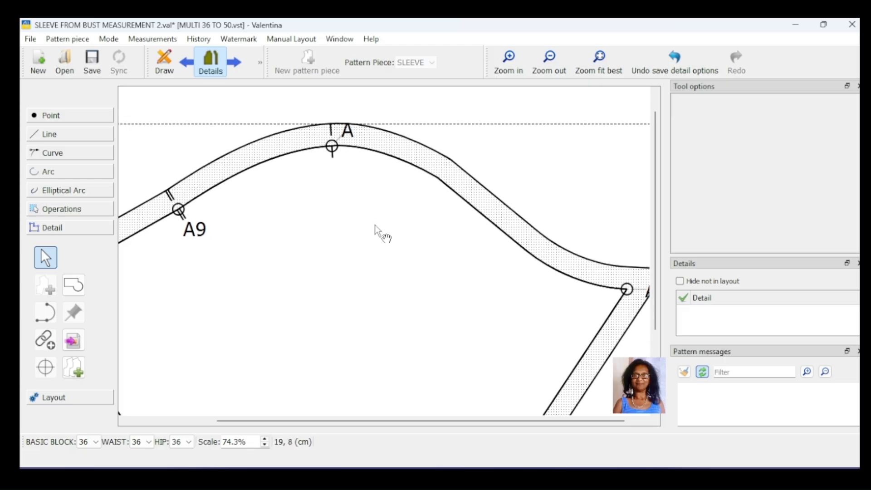
{"action": "scroll", "coordinate": [396, 212], "scroll_direction": "down", "scroll_amount": 3, "text": "ctrl"}
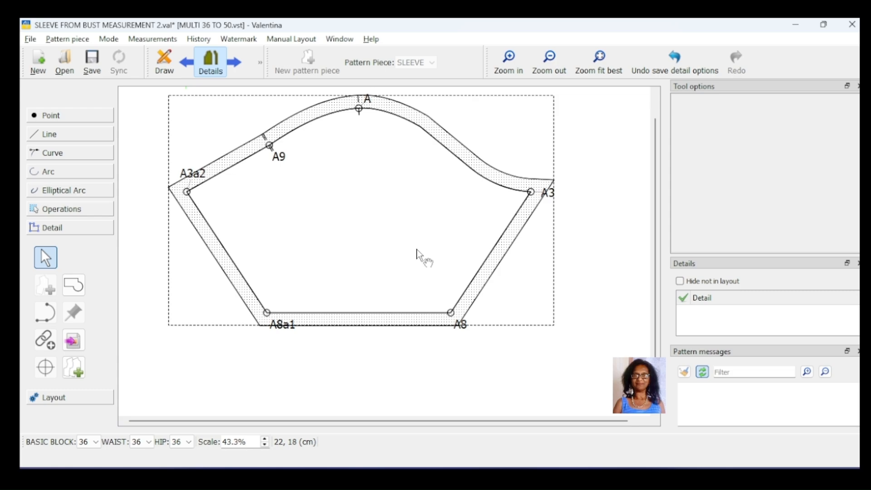
{"action": "scroll", "coordinate": [438, 243], "scroll_direction": "up", "scroll_amount": 1}
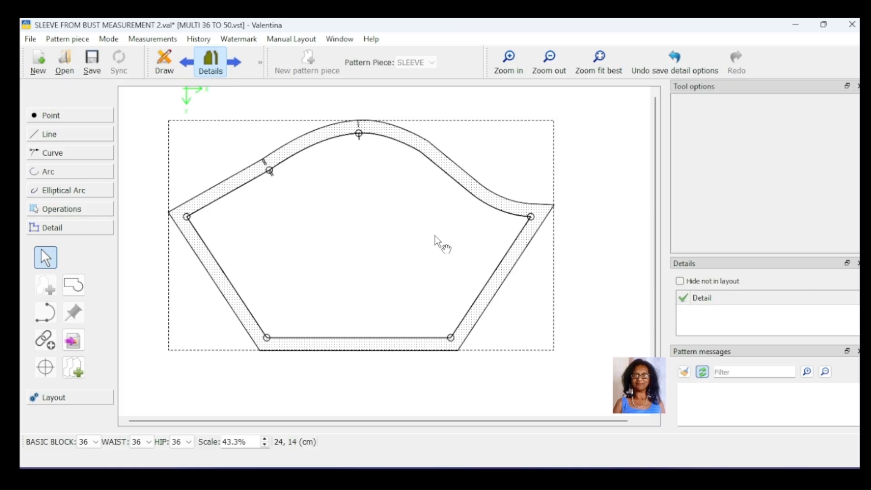
{"action": "left_click", "coordinate": [519, 315]}
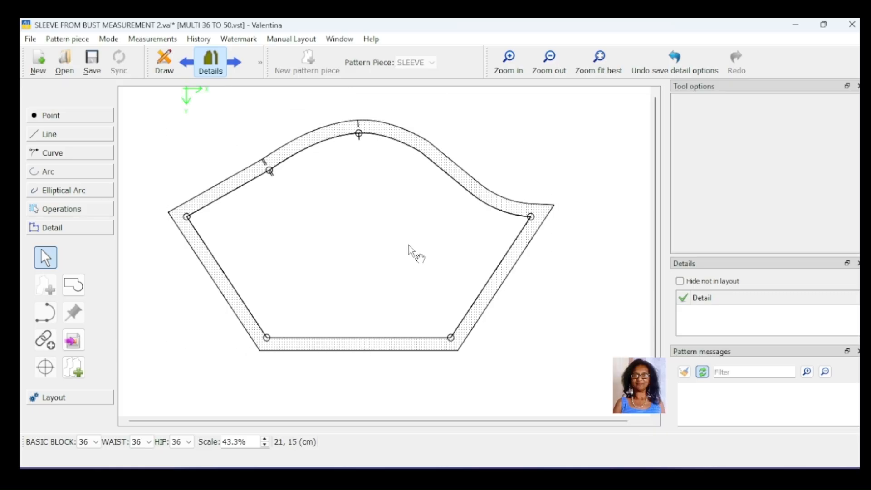